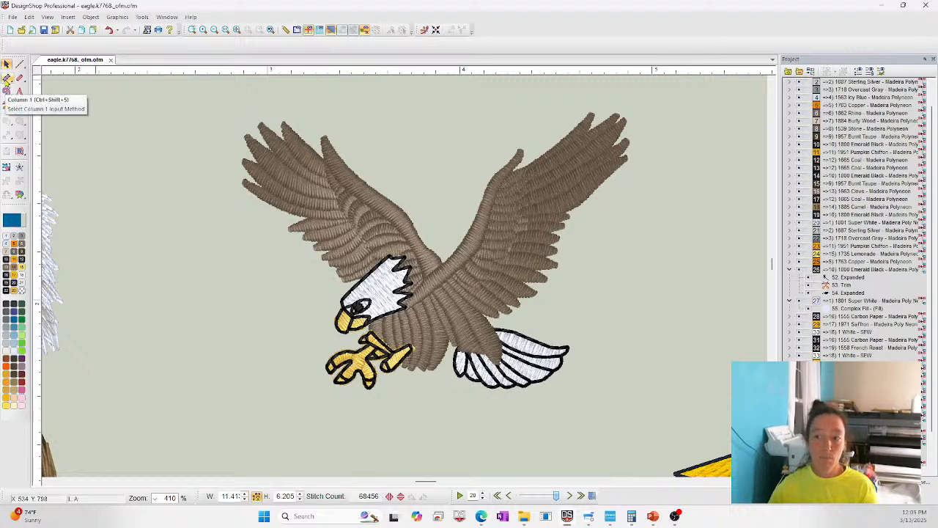
- Digitize a curved satin feather with Column 1 along an upper feather of the flying eagle's left-hand wing
click(7, 79)
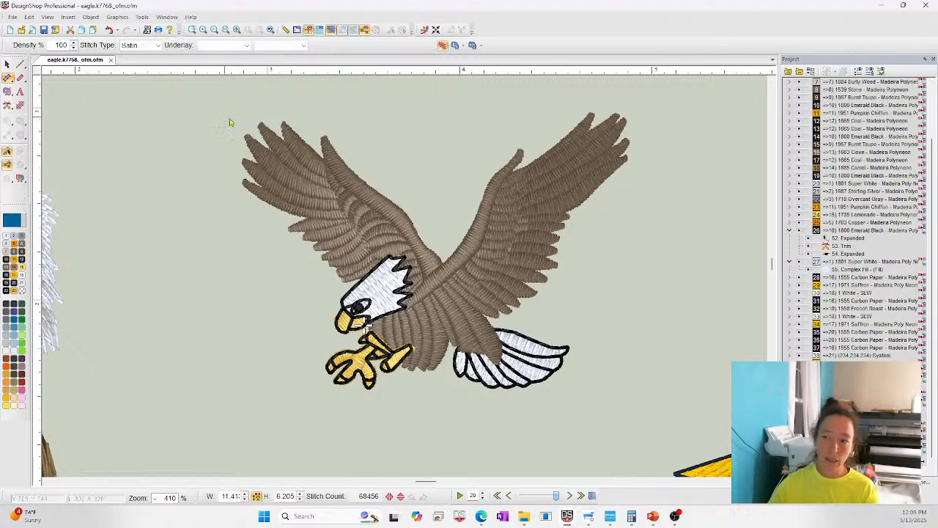
click(281, 128)
click(332, 164)
key(BackSpace)
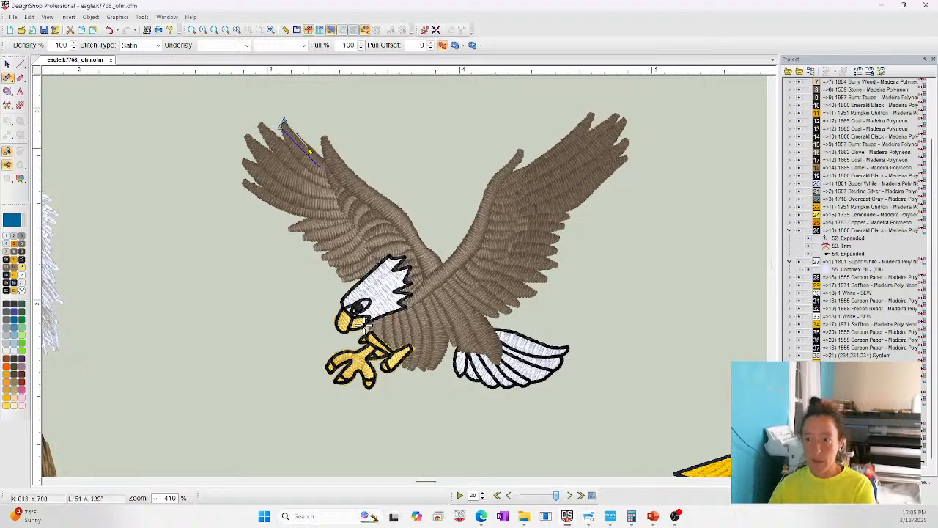
click(305, 141)
right_click(295, 160)
click(343, 171)
click(342, 178)
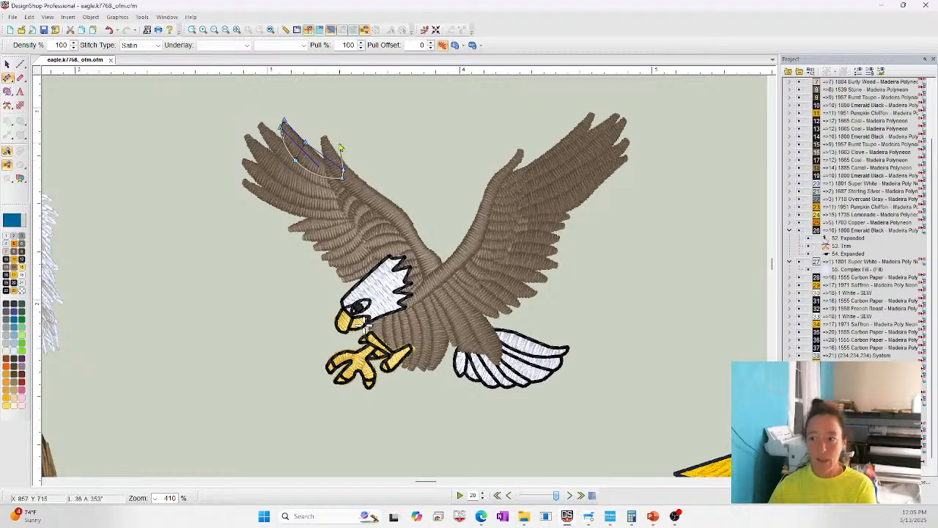
key(Return)
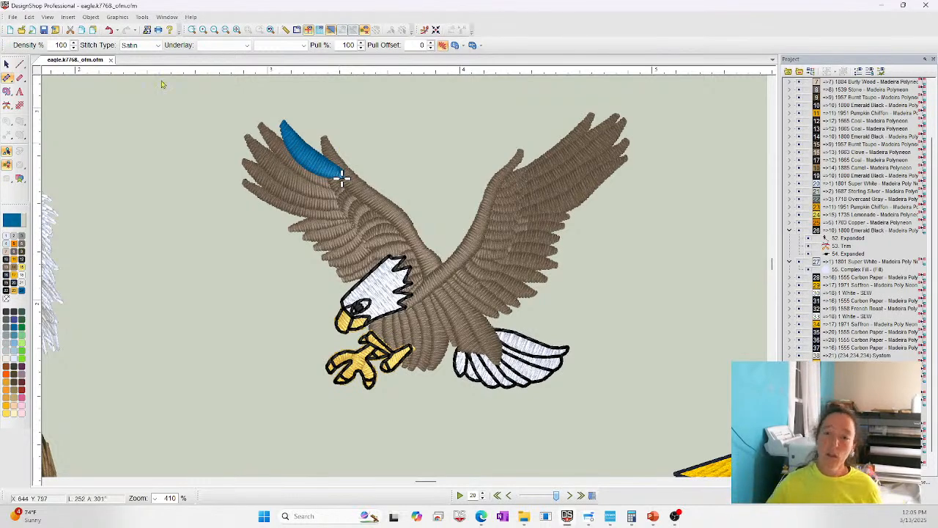
- Digitize a fill shape over the flying eagle's left-hand wing, from the blue satin feather down to the neck
click(6, 91)
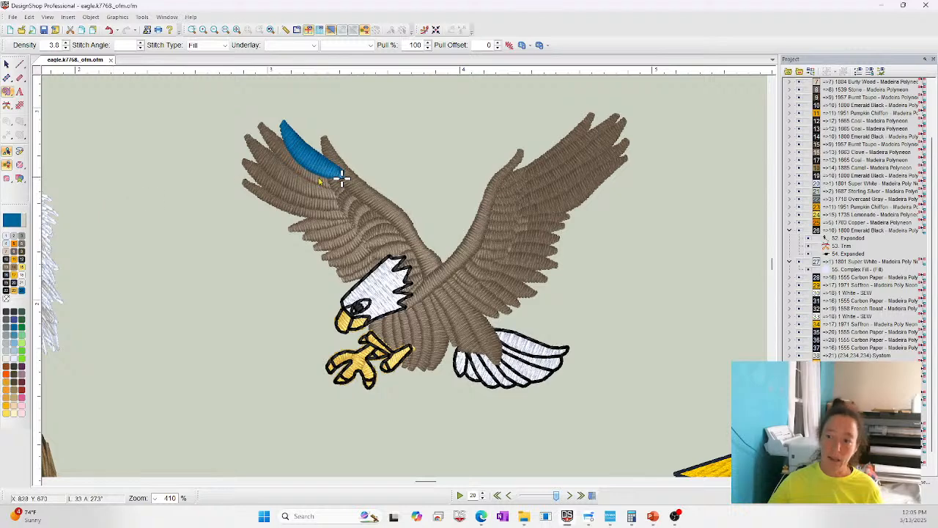
click(327, 167)
right_click(338, 202)
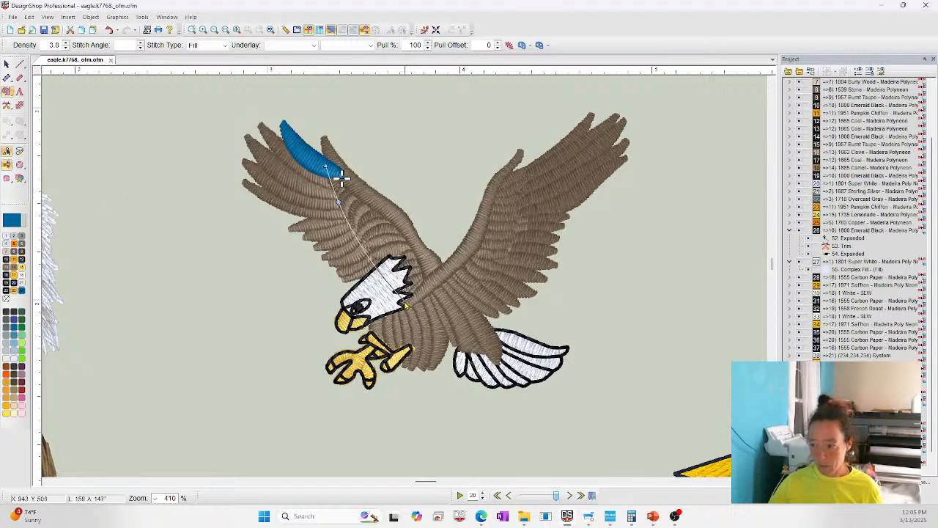
click(403, 304)
click(436, 278)
click(417, 247)
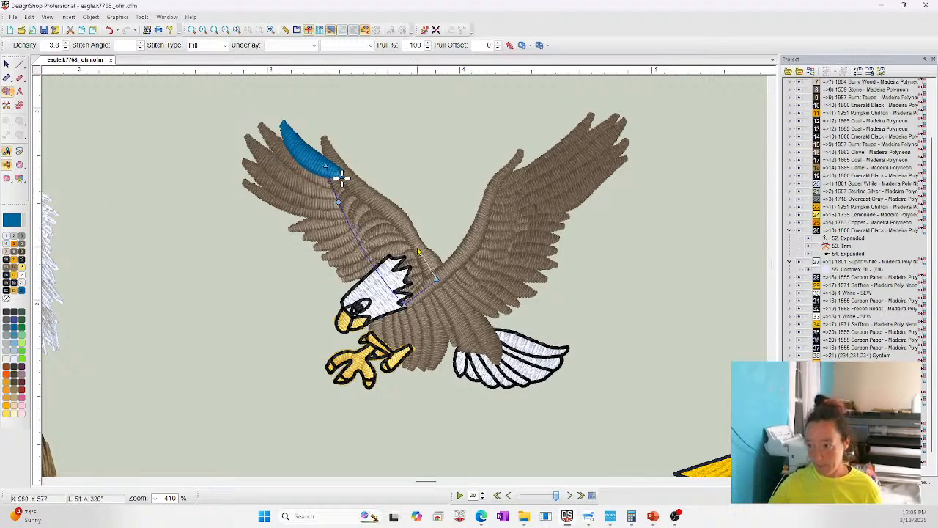
click(378, 199)
click(332, 167)
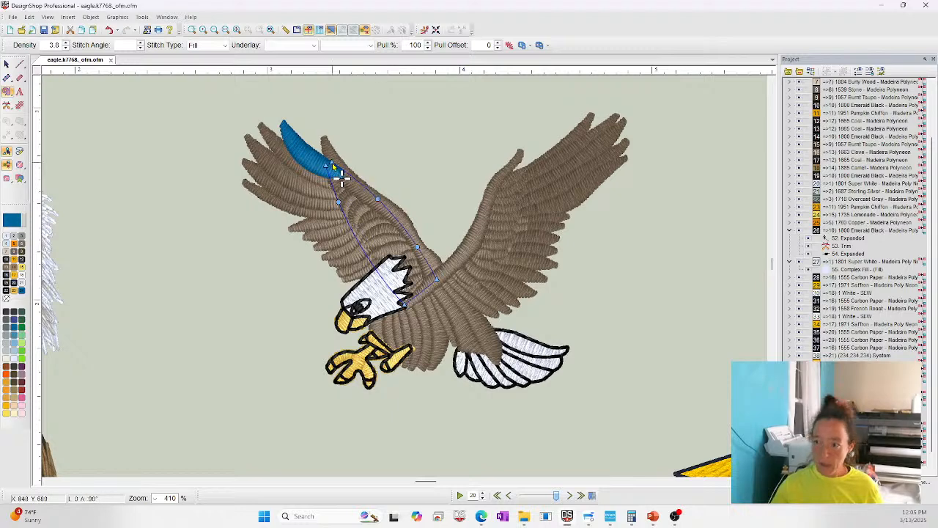
key(Return)
key(Return)
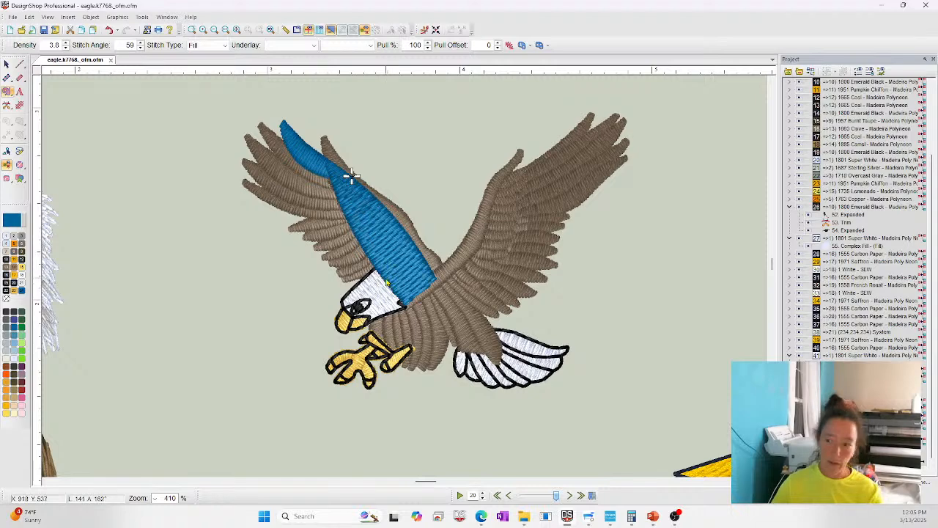
- Change the new wing fill's top stitching from standard to Random in its object properties and apply it
right_click(368, 232)
click(394, 235)
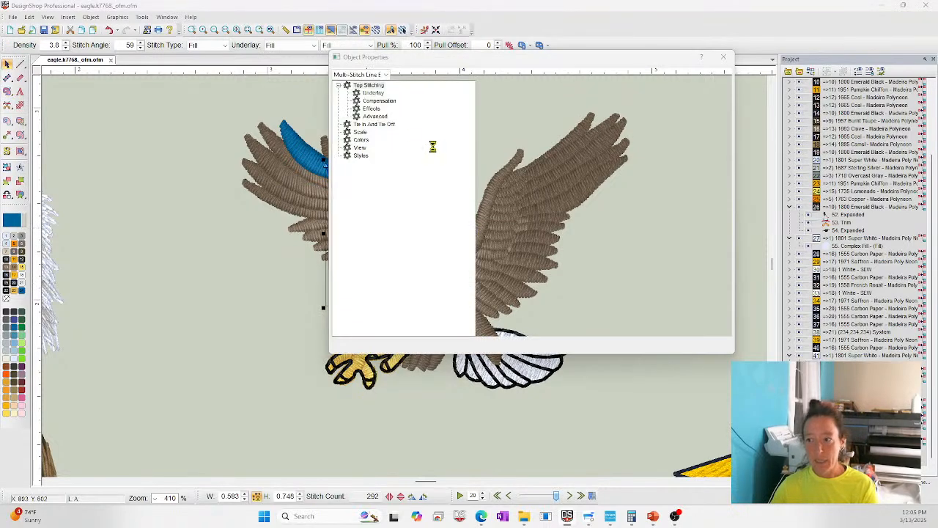
click(545, 170)
drag(537, 59, 675, 52)
click(858, 339)
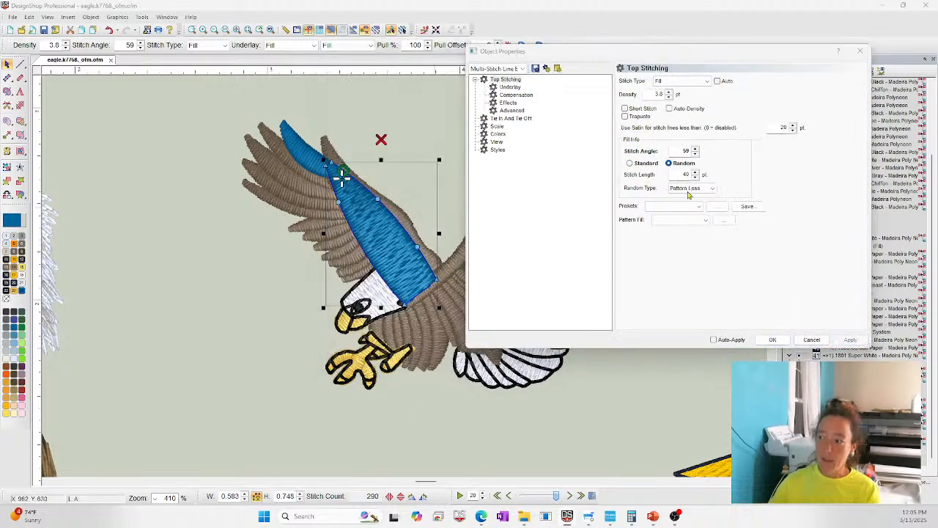
- Redraw the wing fill's stitch direction to an angle of 44 and close the object properties
click(21, 136)
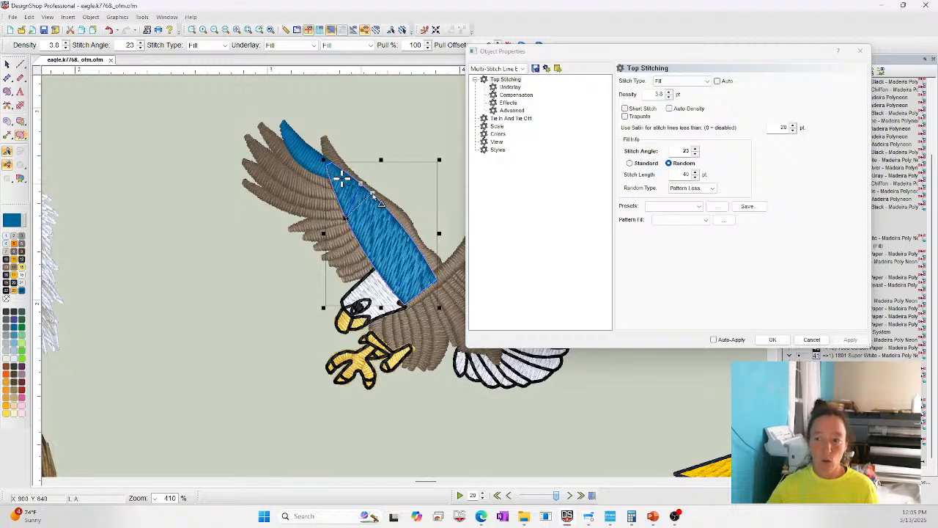
drag(360, 183, 372, 195)
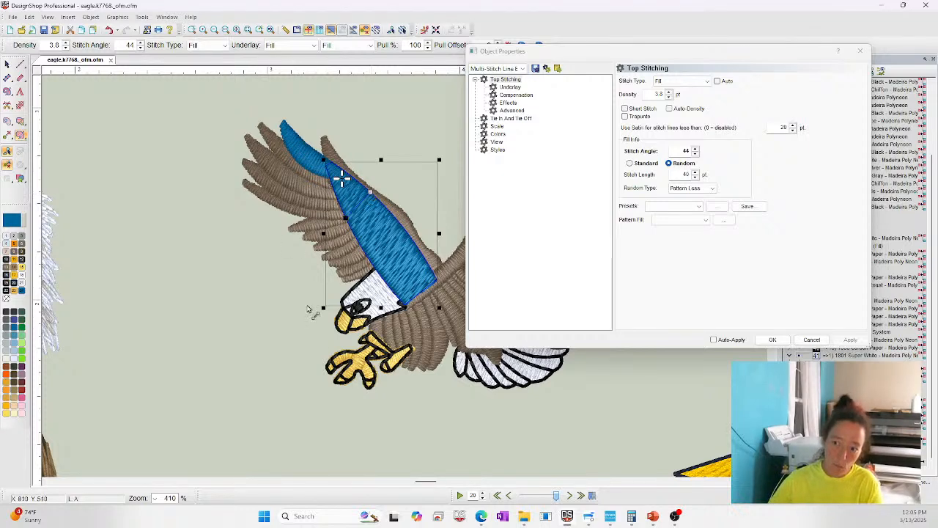
click(812, 339)
- Examine the perched eagle's wing and body stitching up close, in flat view and in 3D view
drag(430, 481, 442, 481)
scroll(517, 382, down, 3)
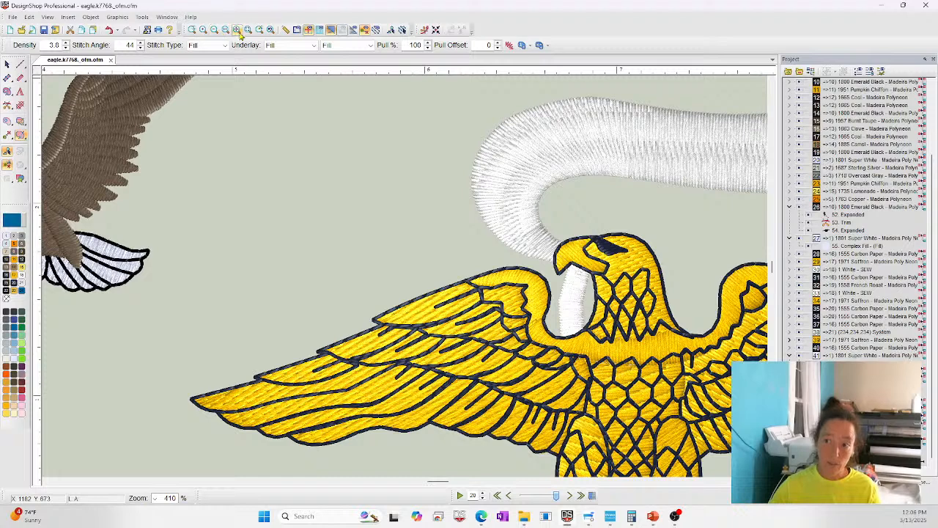
drag(438, 482, 431, 483)
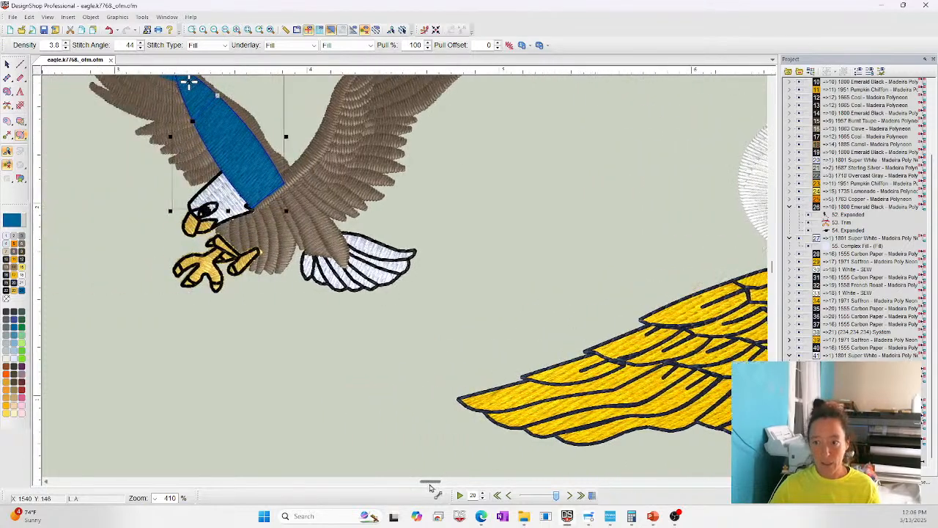
scroll(235, 193, up, 2)
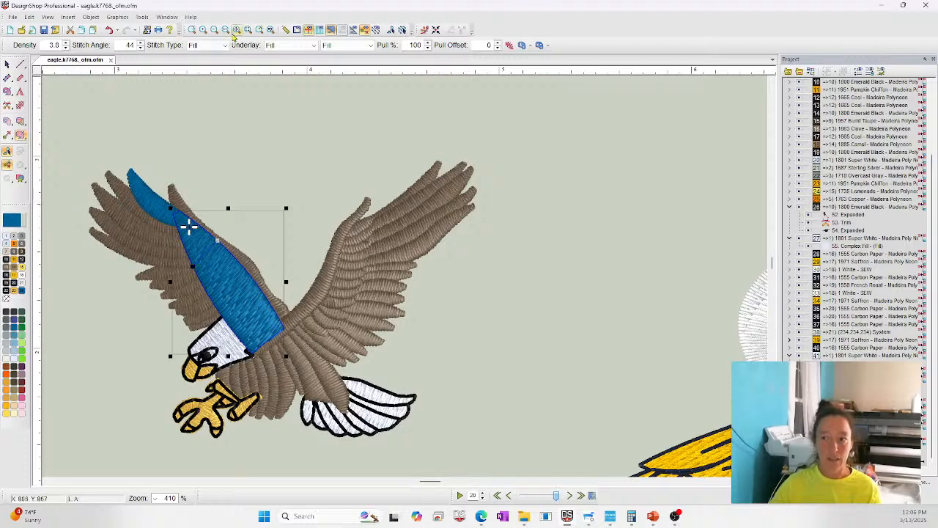
click(204, 31)
drag(93, 164, 329, 334)
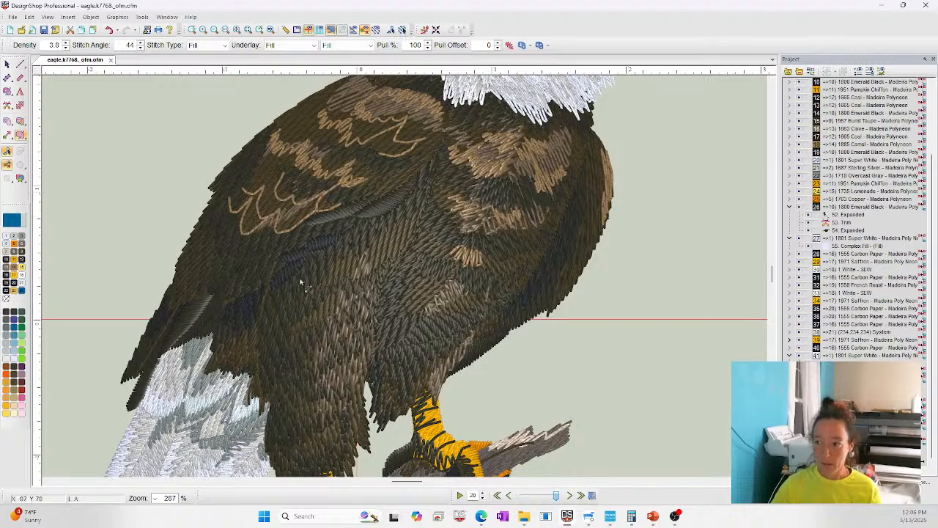
click(332, 30)
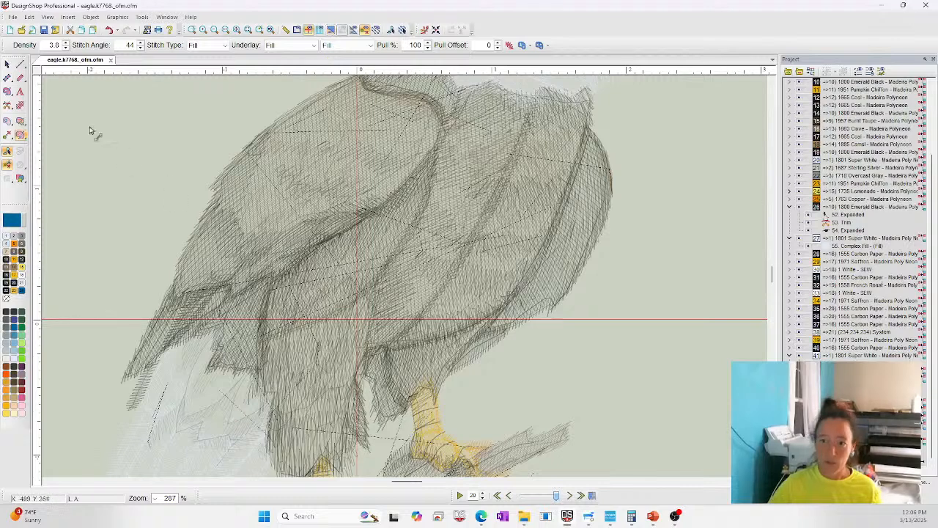
click(8, 64)
click(357, 139)
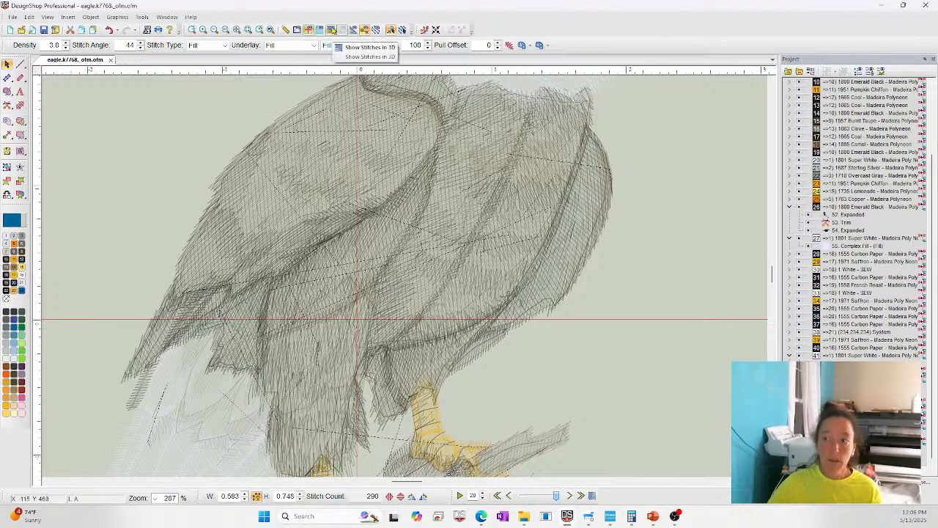
click(331, 29)
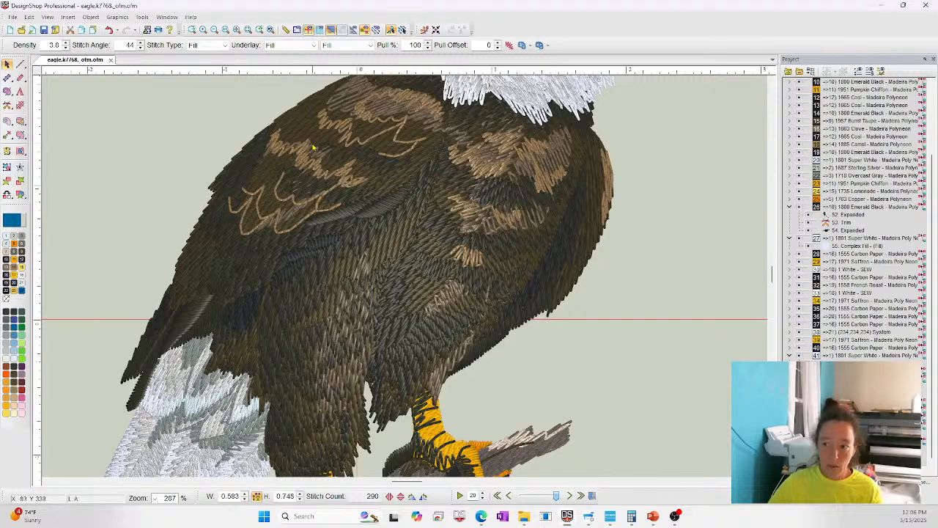
- Digitize a jagged zigzag line of Normal walk stitches across the perched eagle's wing to suggest feather edges
click(21, 67)
click(266, 140)
click(279, 130)
click(267, 152)
click(279, 151)
click(289, 143)
click(285, 156)
click(302, 145)
click(290, 161)
click(315, 147)
click(309, 166)
click(324, 157)
click(308, 178)
click(329, 170)
click(324, 178)
click(334, 173)
click(332, 182)
click(357, 166)
click(342, 185)
click(363, 178)
click(380, 178)
key(Return)
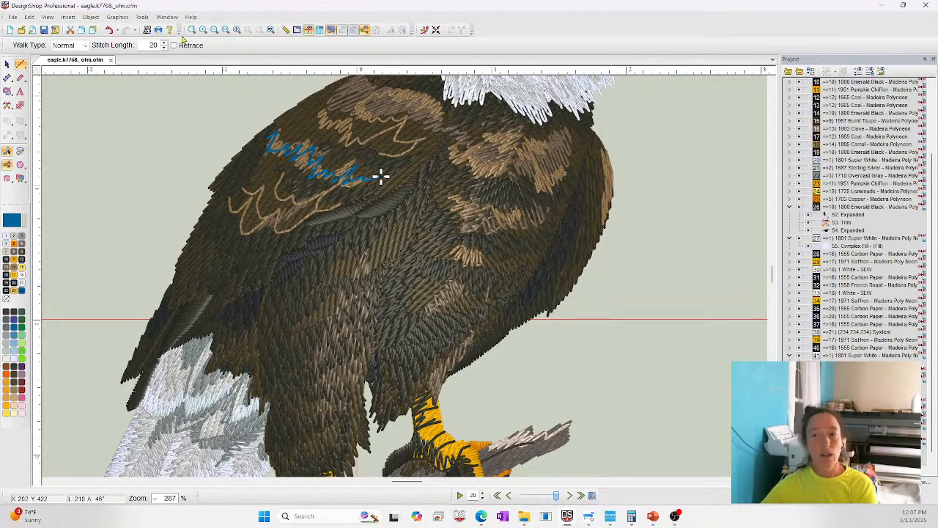
- Delete the zigzag walk line on the perched eagle and the blue fill on the flying eagle's wing
click(236, 29)
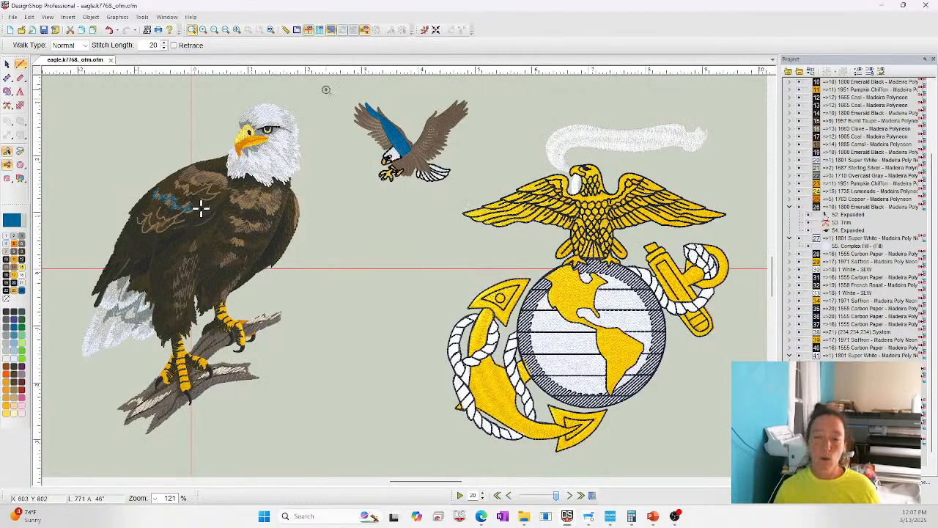
key(Return)
key(Delete)
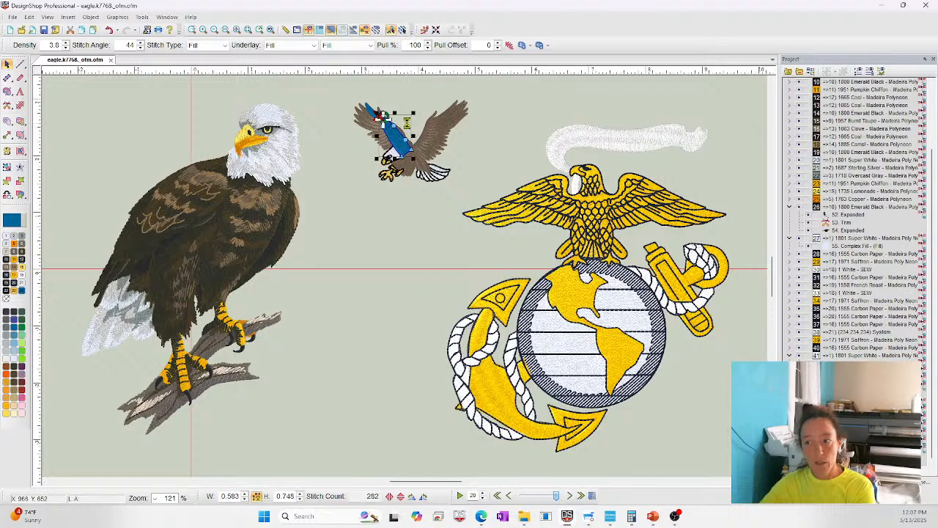
key(Delete)
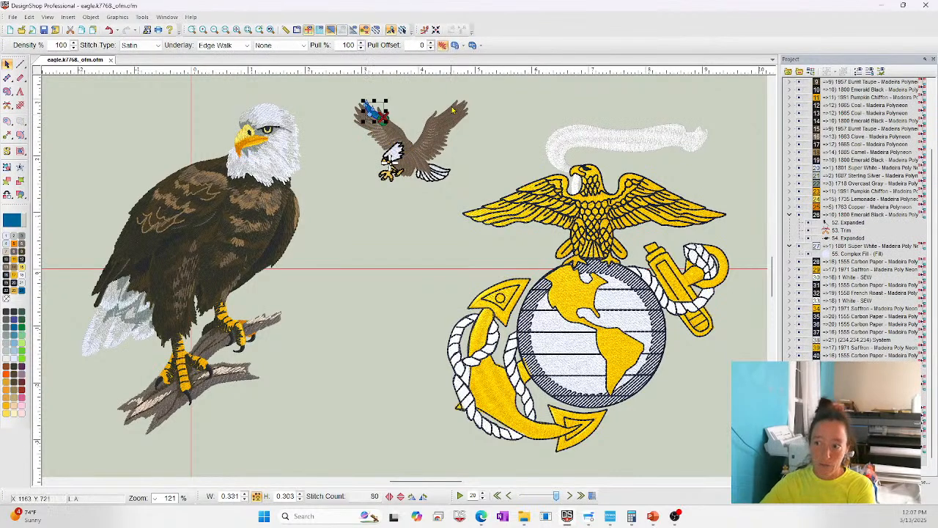
- Inspect the flying eagle's outlined tail feathers and its satin-stitched wings at close range
click(192, 31)
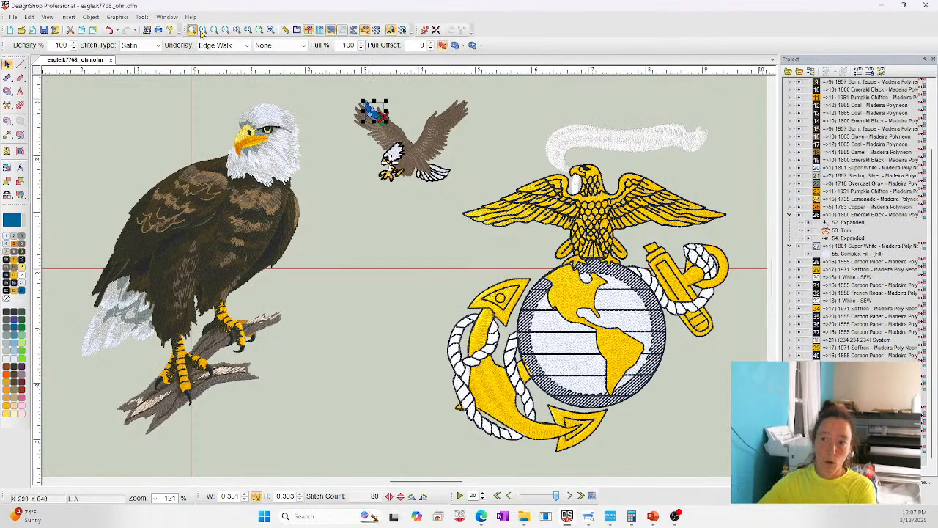
drag(409, 159, 482, 199)
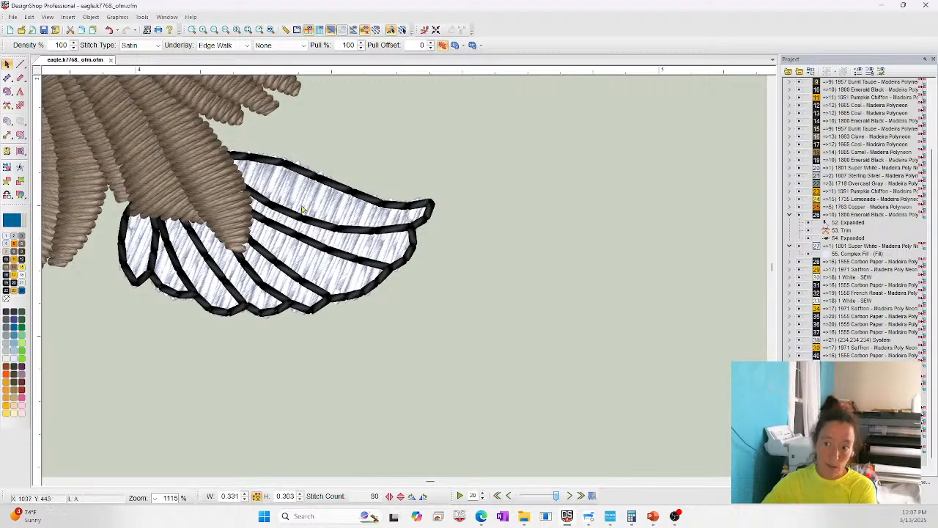
scroll(211, 200, up, 3)
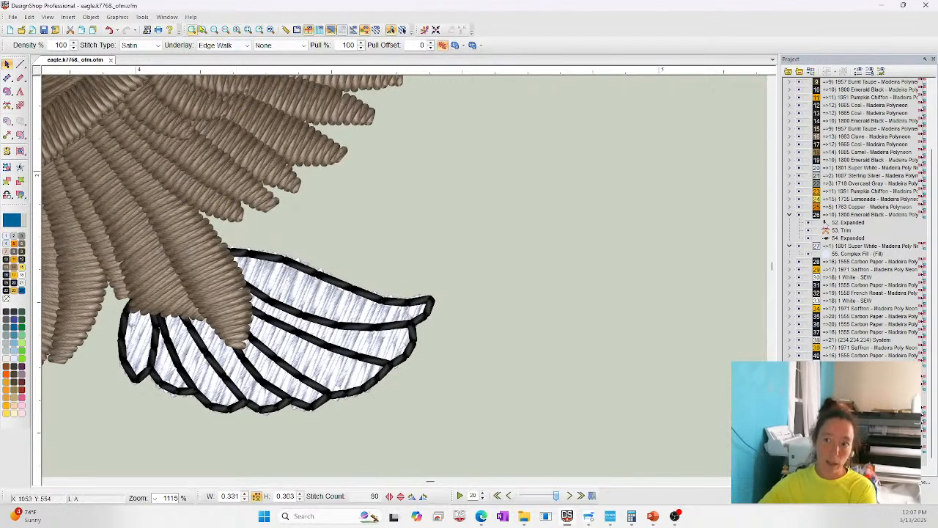
click(248, 30)
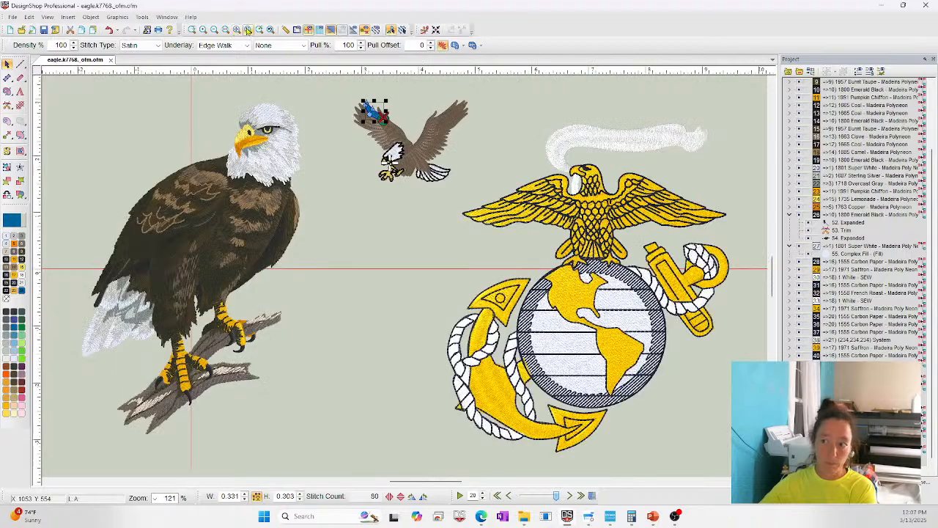
click(192, 29)
drag(357, 100, 503, 197)
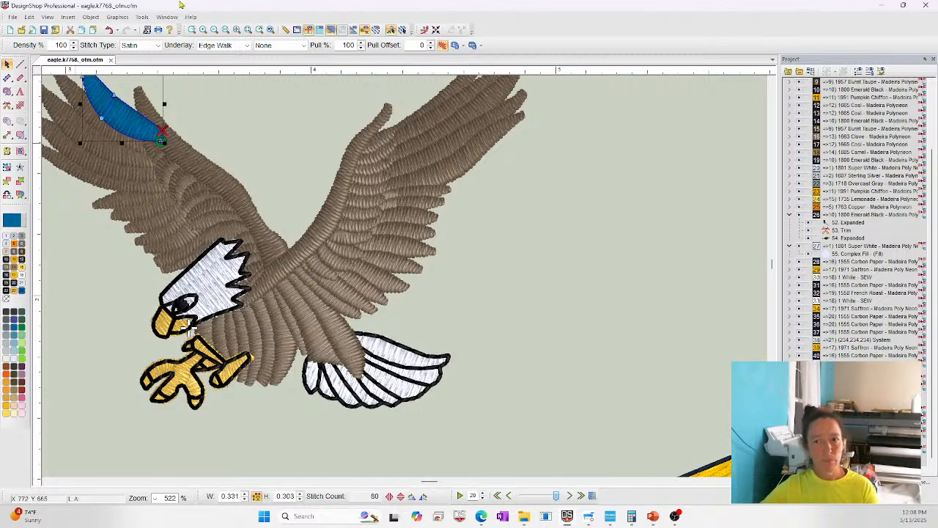
- Switch to the running PowerPoint slide show to read the questions slide
mouse_move(658, 518)
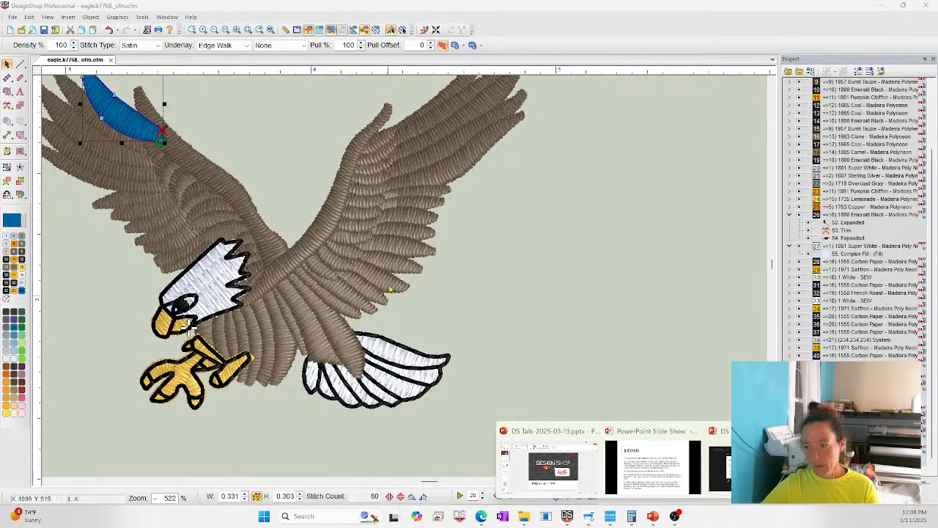
click(629, 444)
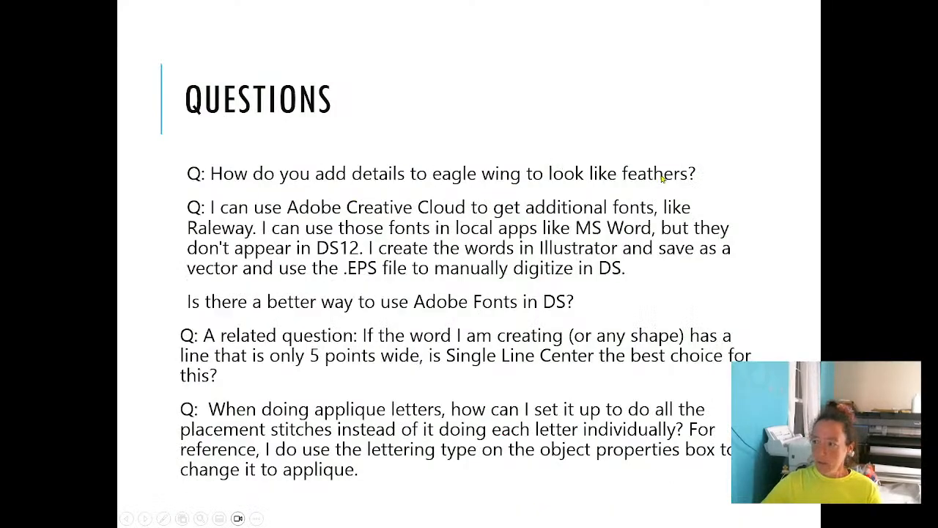
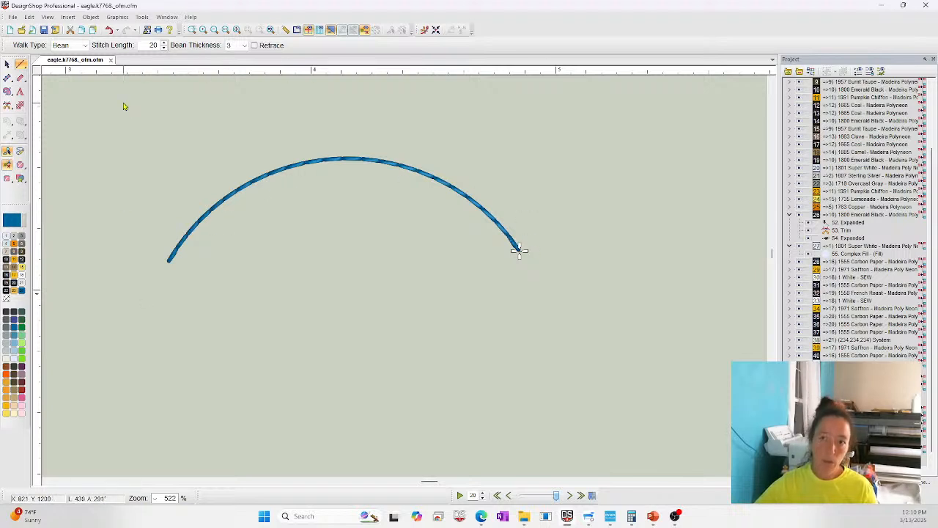
click(74, 45)
click(67, 80)
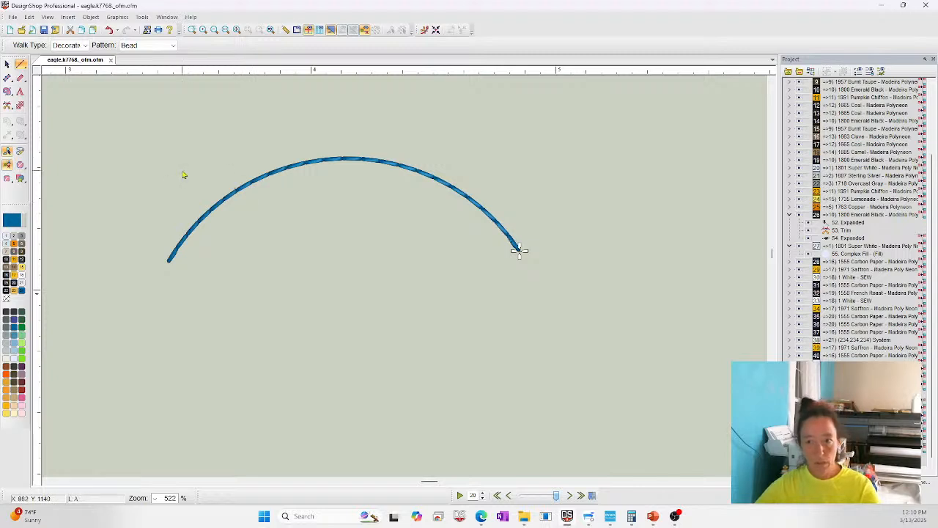
key(Escape)
- Change the blue arc's walk type to Decorative with the Chain Stitch Thin pattern
click(74, 44)
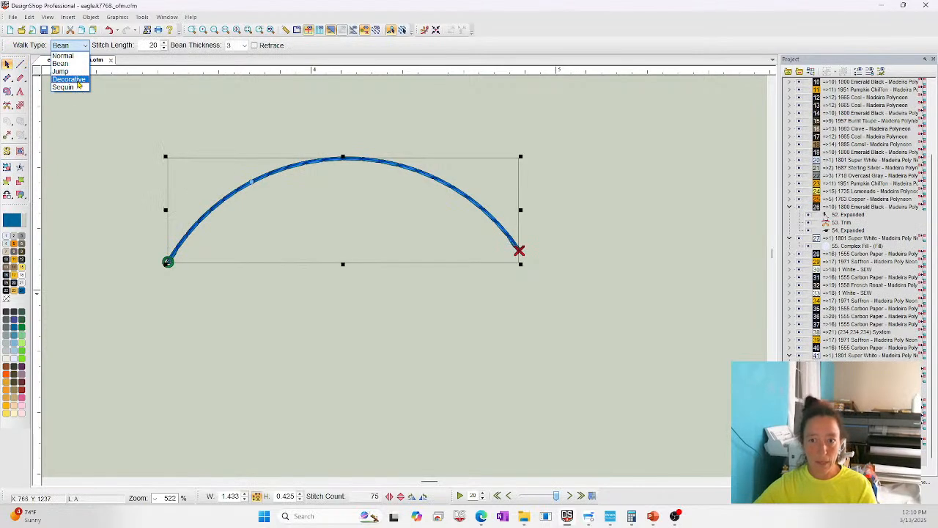
click(67, 80)
click(168, 46)
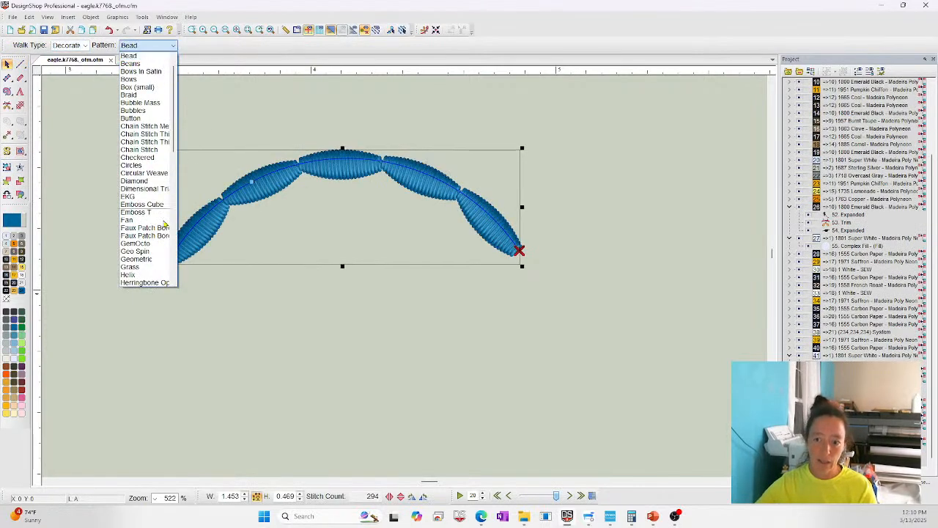
click(145, 134)
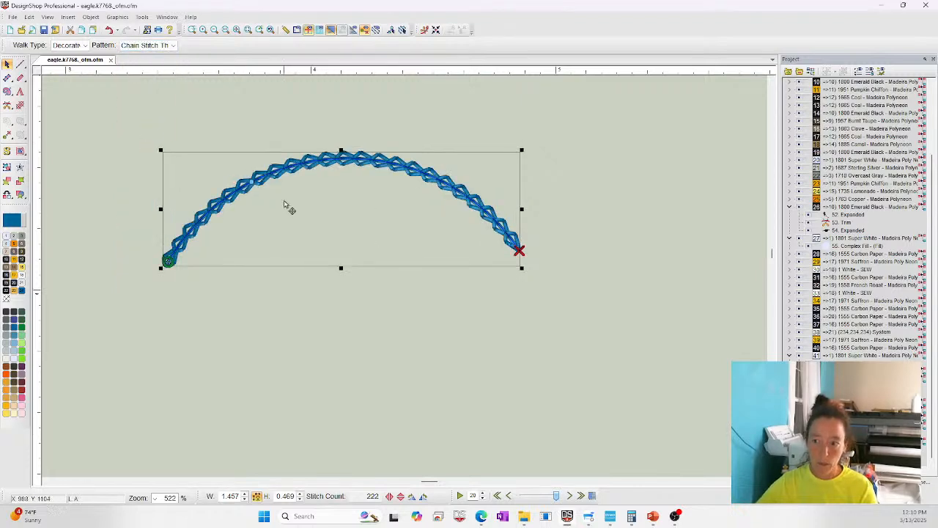
- Set the arc's decorative chain pattern height to 70% in its object properties
right_click(310, 181)
click(339, 184)
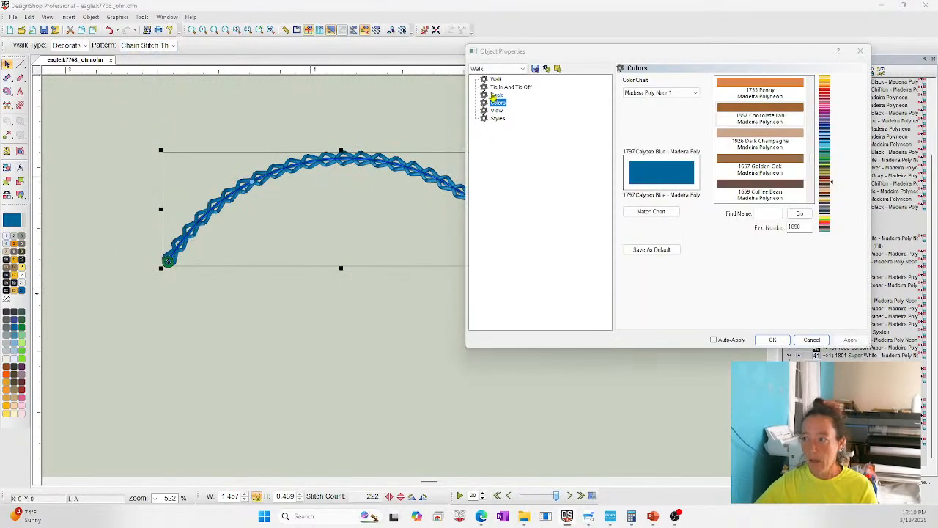
double_click(670, 129)
text(70)
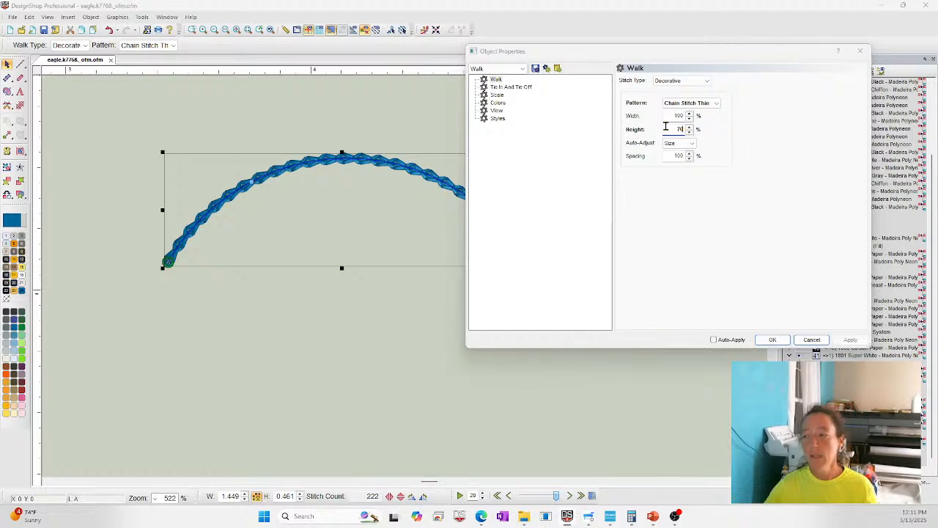
click(767, 344)
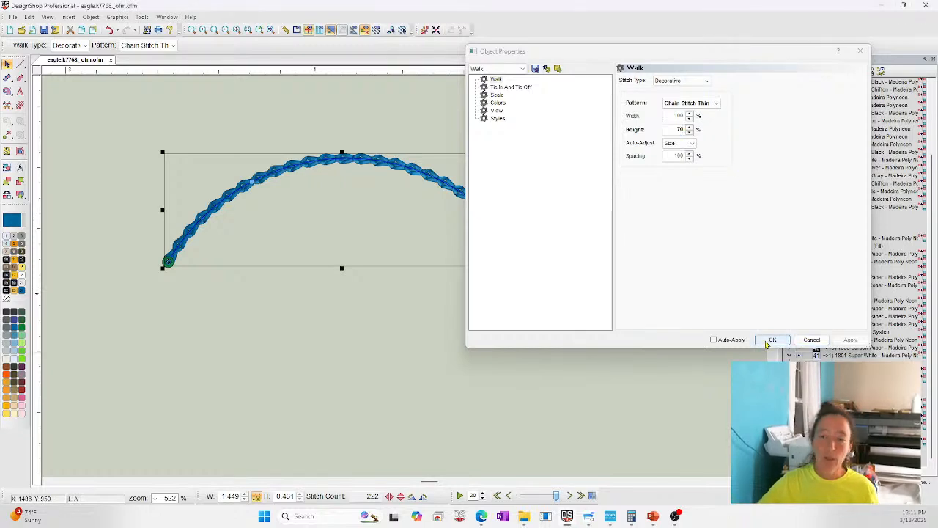
click(21, 78)
click(138, 349)
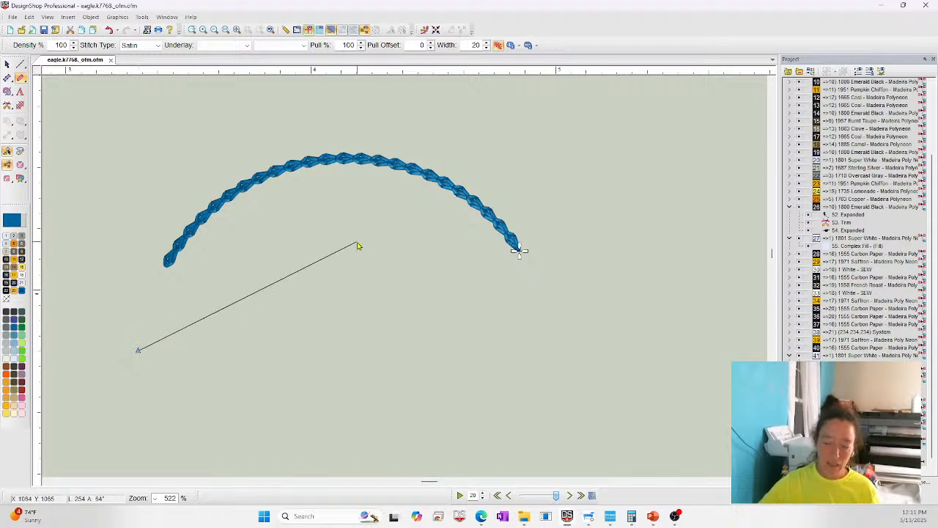
key(Escape)
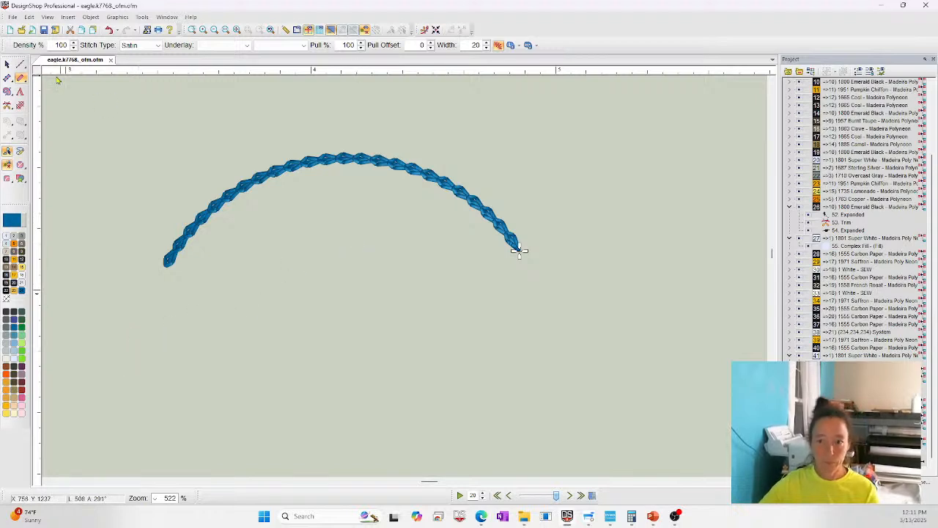
- Digitize a slim, slanted four-point satin shape about 0.58 by 0.34 in beneath the left half of the arc
click(8, 77)
click(169, 300)
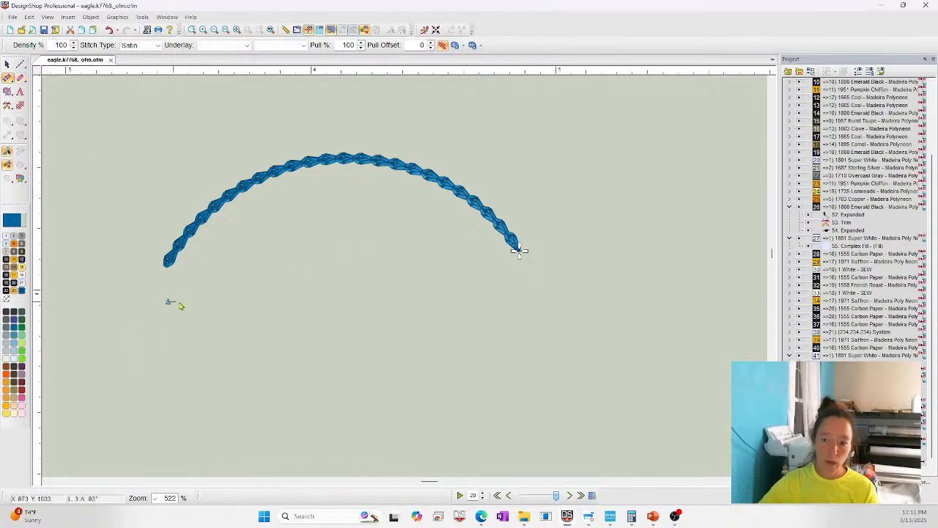
click(213, 283)
click(257, 243)
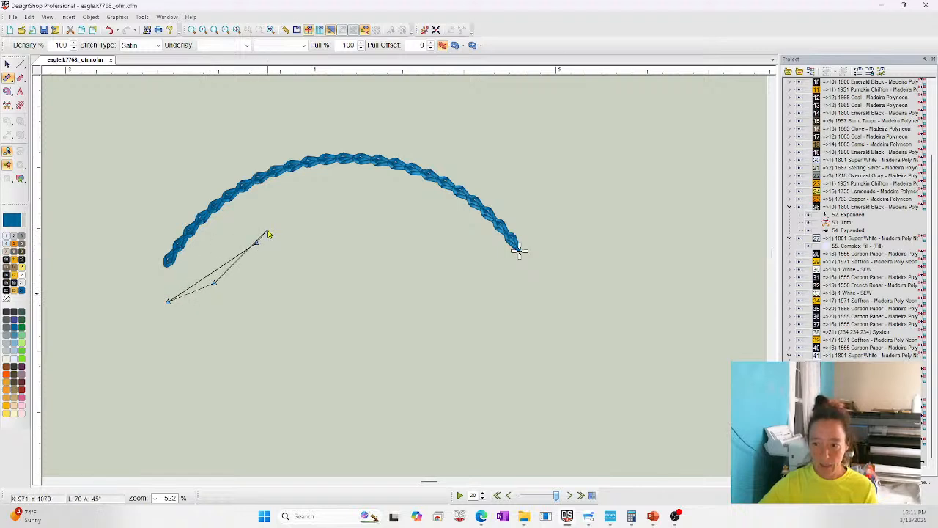
click(310, 221)
key(Return)
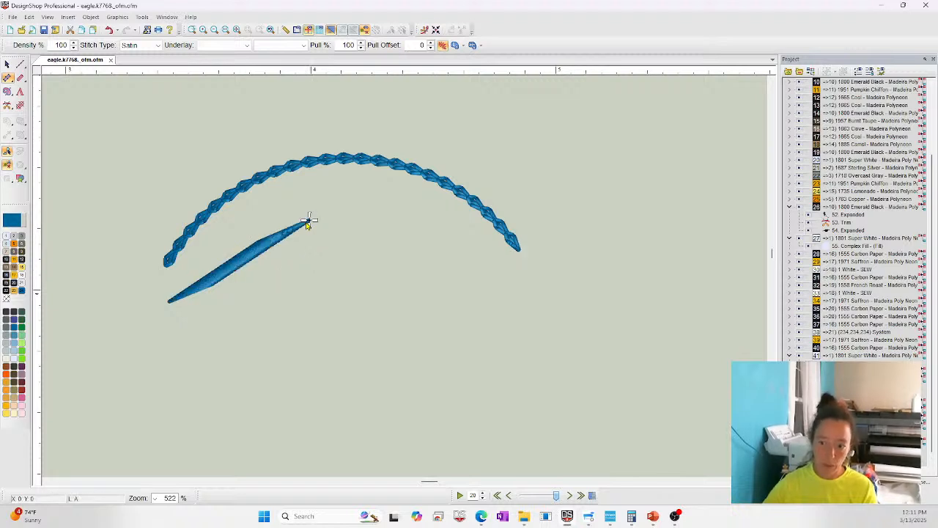
- Set the new satin shape's first underlay to None
click(192, 29)
drag(140, 261, 283, 319)
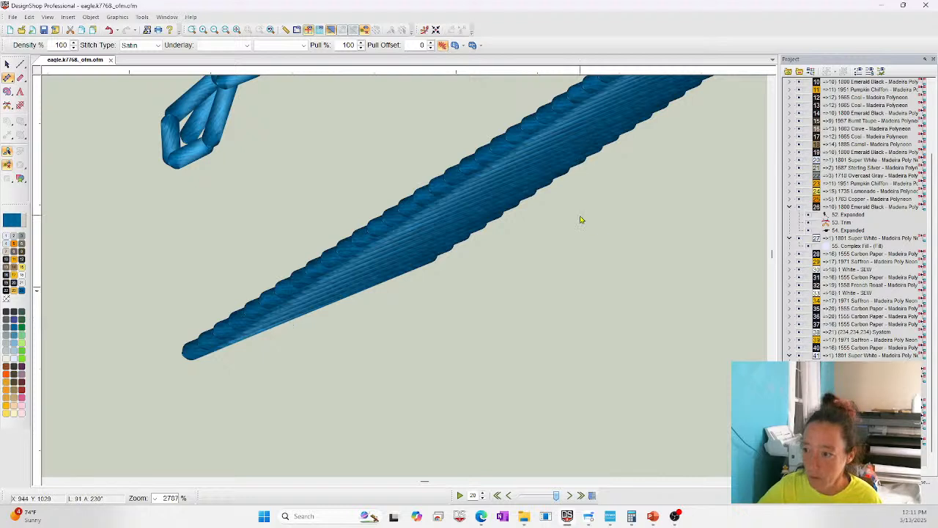
click(850, 464)
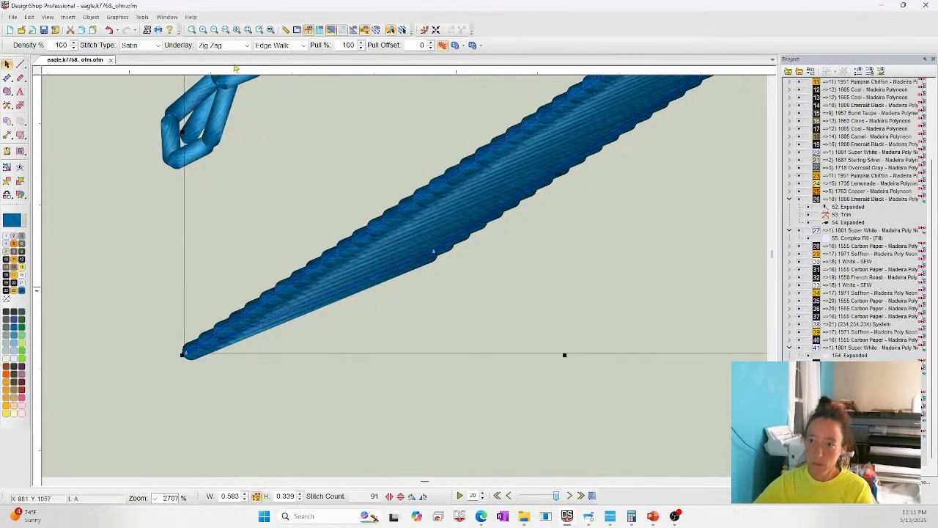
click(220, 46)
click(225, 57)
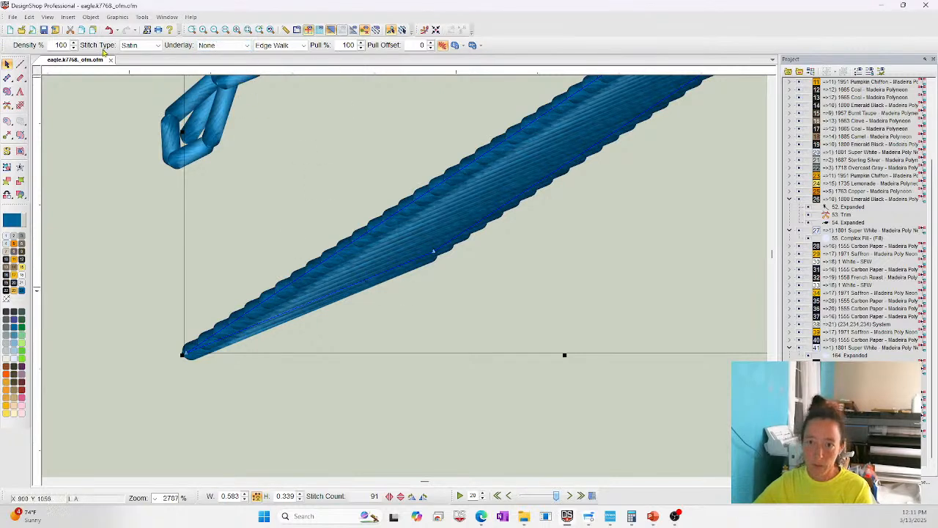
- Widen the satin shape by pulling its lower edge point outward, and measure the distances across its stitches
drag(435, 254, 472, 319)
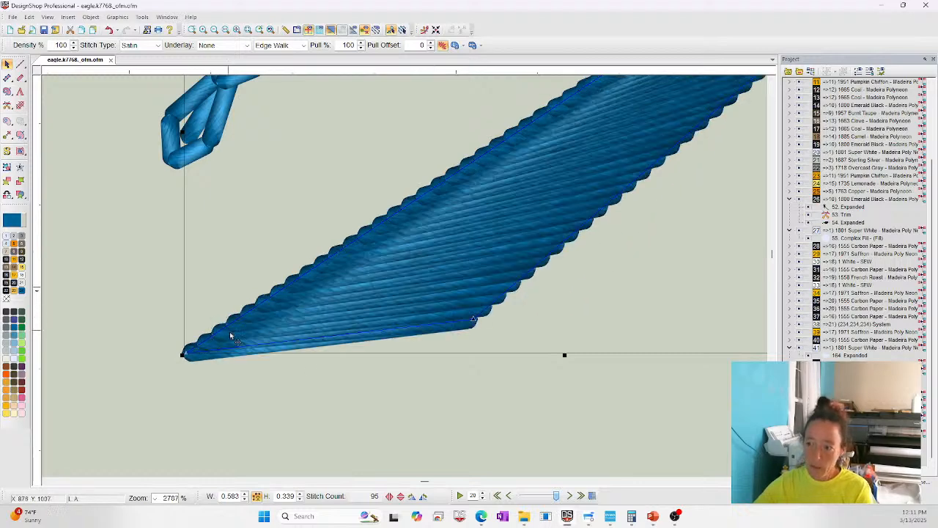
click(286, 29)
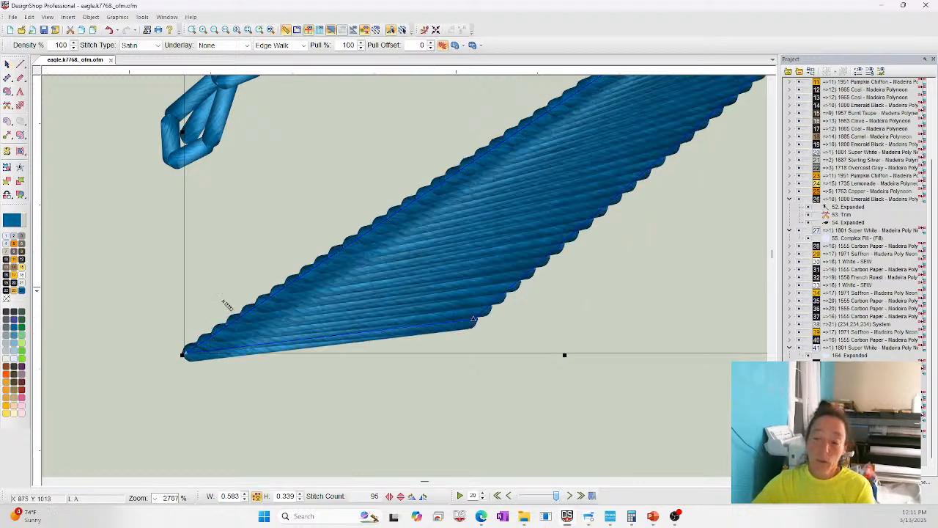
drag(185, 354, 487, 297)
drag(379, 226, 495, 309)
- Slim the satin shape by moving its lower edge point towards the lower tip, and shorten its upper end to about 0.52 in overall width
click(236, 30)
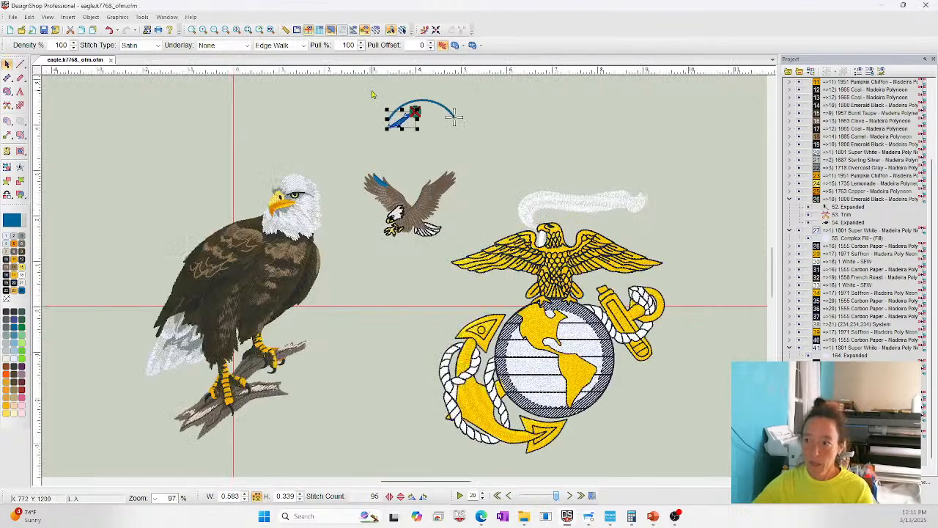
click(192, 30)
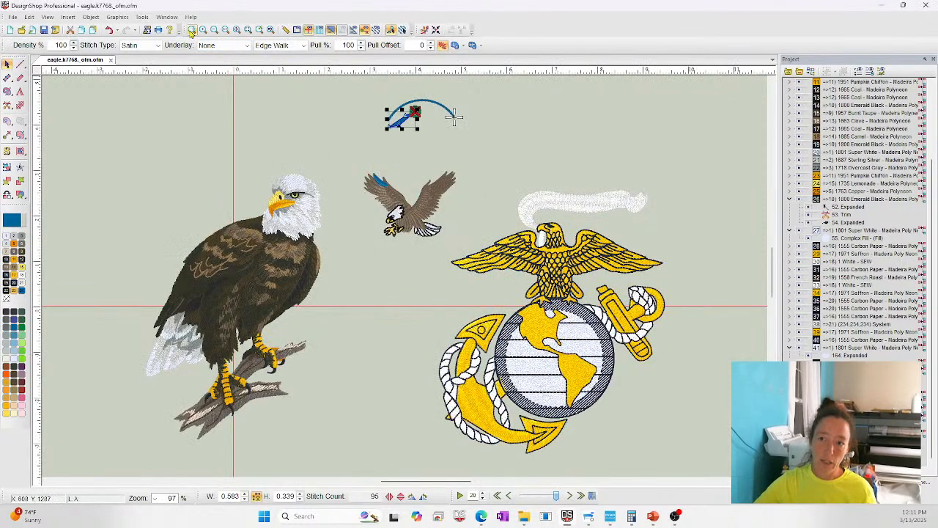
drag(374, 99, 499, 174)
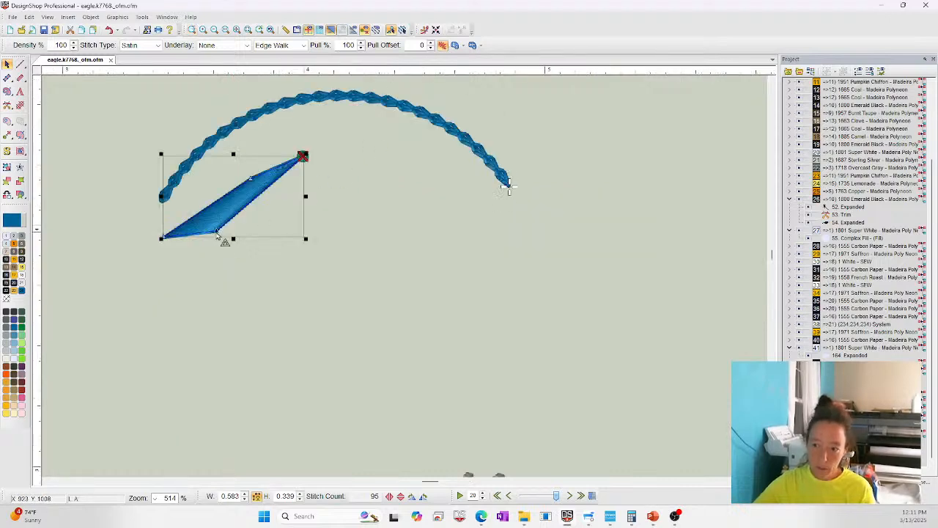
drag(217, 235, 182, 230)
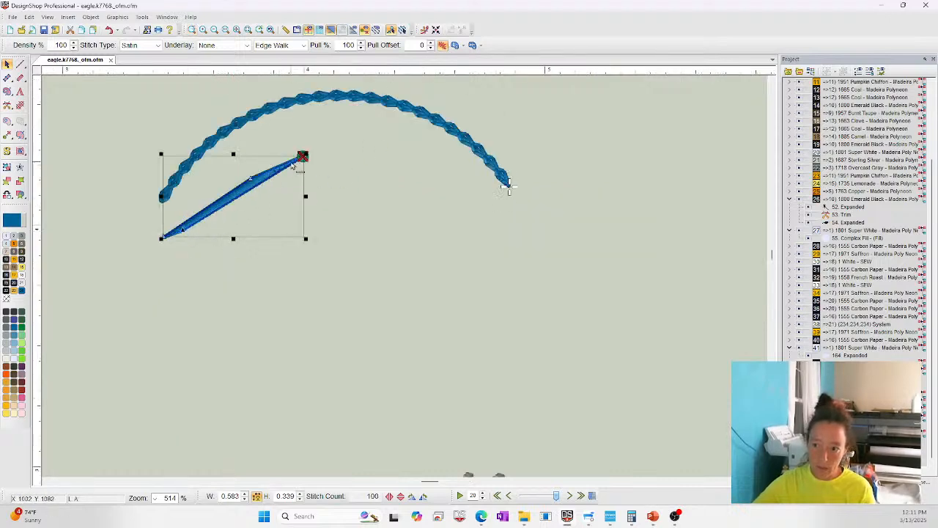
mouse_move(303, 159)
mouse_down()
mouse_move(276, 163)
mouse_move(297, 157)
mouse_move(289, 160)
mouse_up()
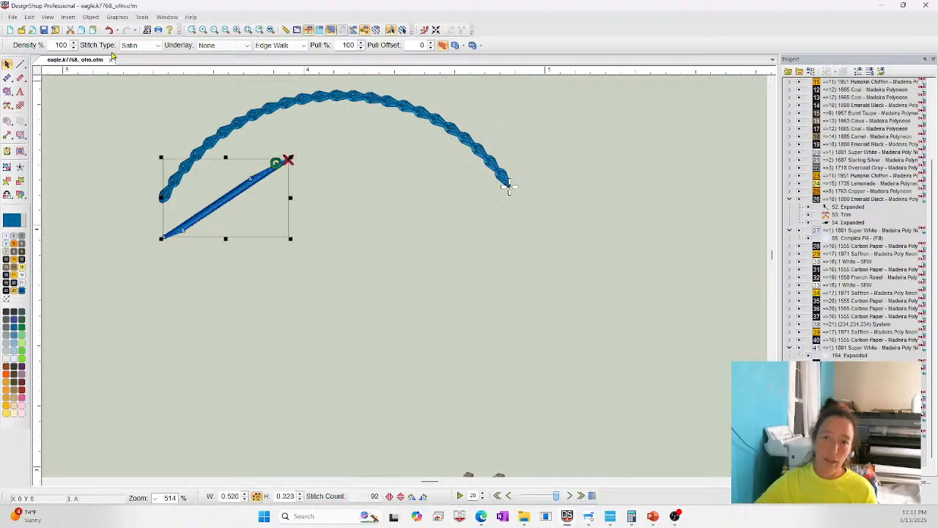
- Turn off Auto-Density for the satin shape and set its density to 6.0 pt, checking the stitches up close
right_click(197, 196)
click(208, 202)
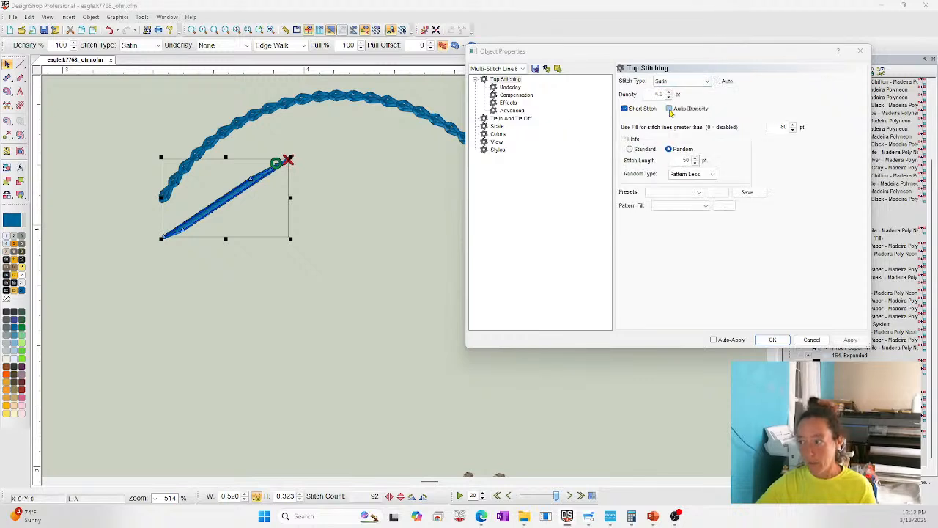
text(6)
key(Return)
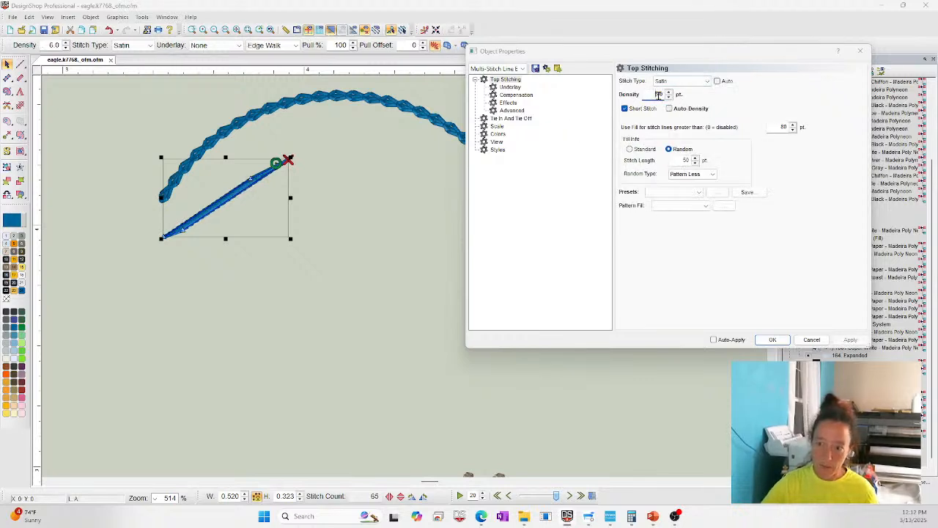
click(192, 29)
drag(145, 193, 248, 257)
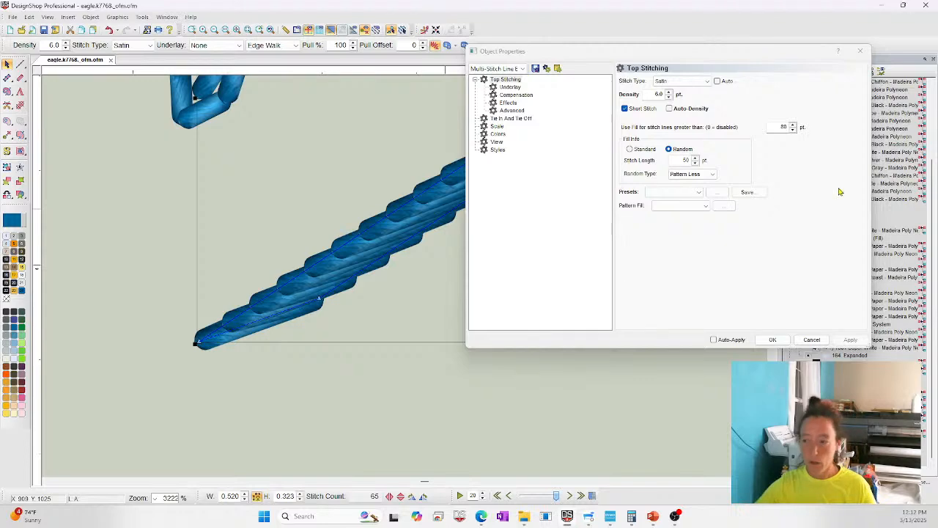
click(777, 339)
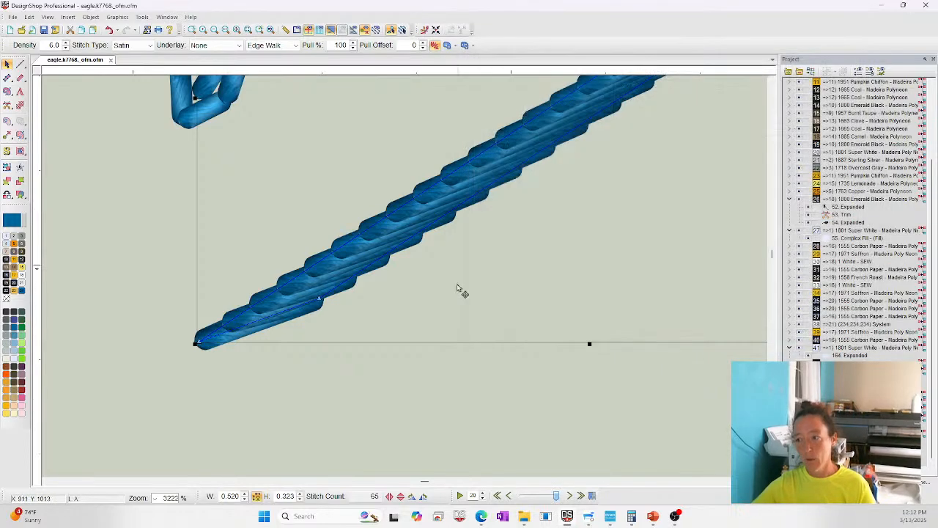
- Set the density of the thin satin shape beneath the arc to 8.0 pt
click(236, 31)
click(524, 117)
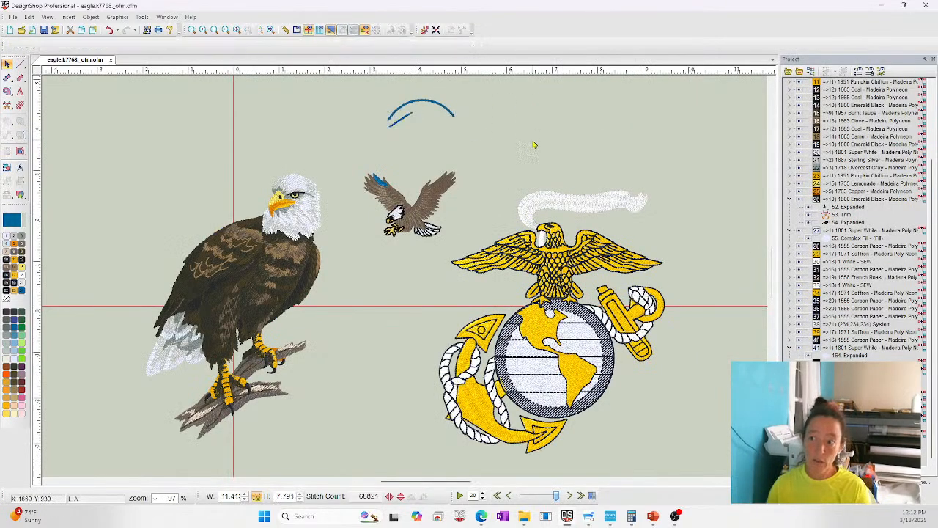
click(192, 30)
drag(356, 98, 429, 143)
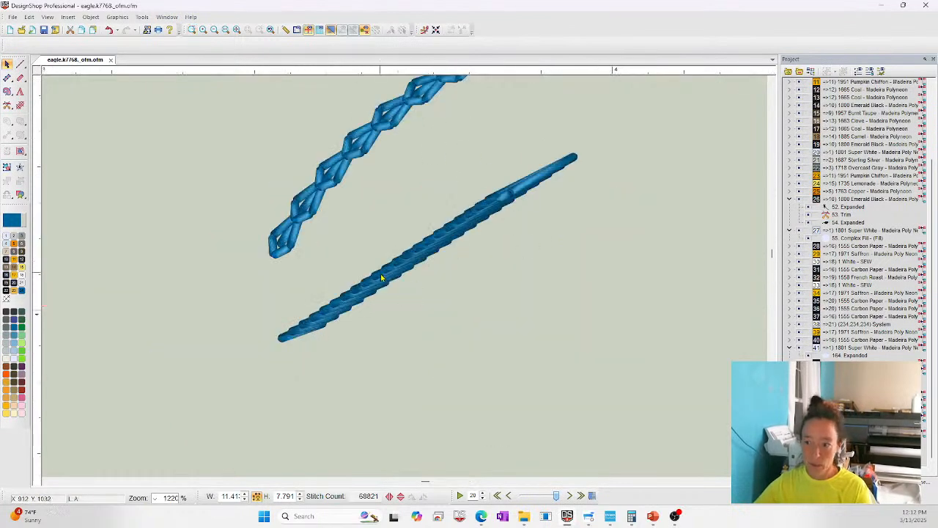
click(381, 278)
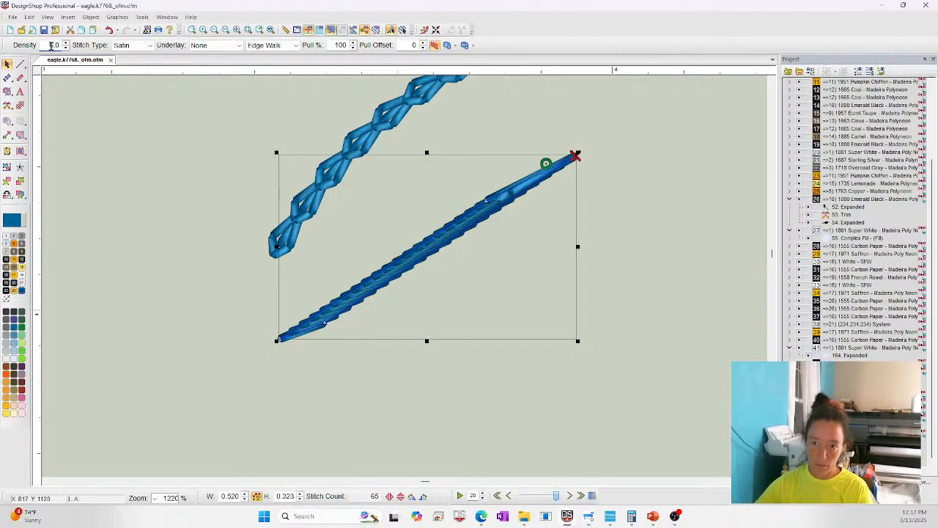
text(8)
key(Return)
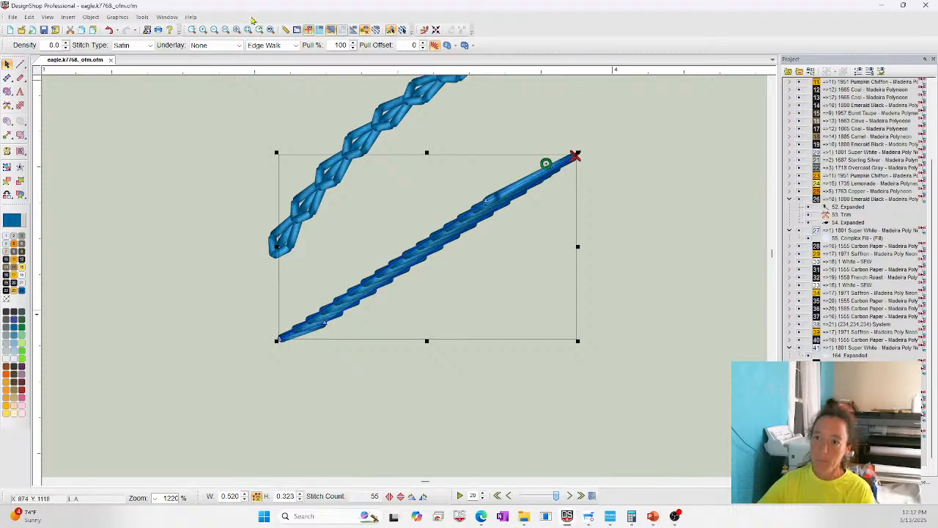
- Measure part of the thin satin shape's length and its width near the lower end, and compare it with the chain-stitch arc
click(285, 30)
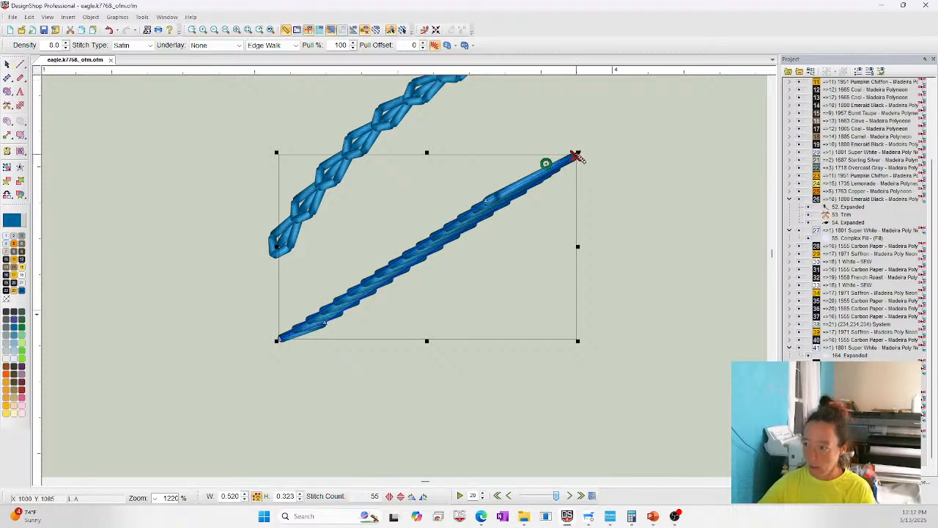
drag(576, 155, 489, 207)
drag(333, 311, 341, 322)
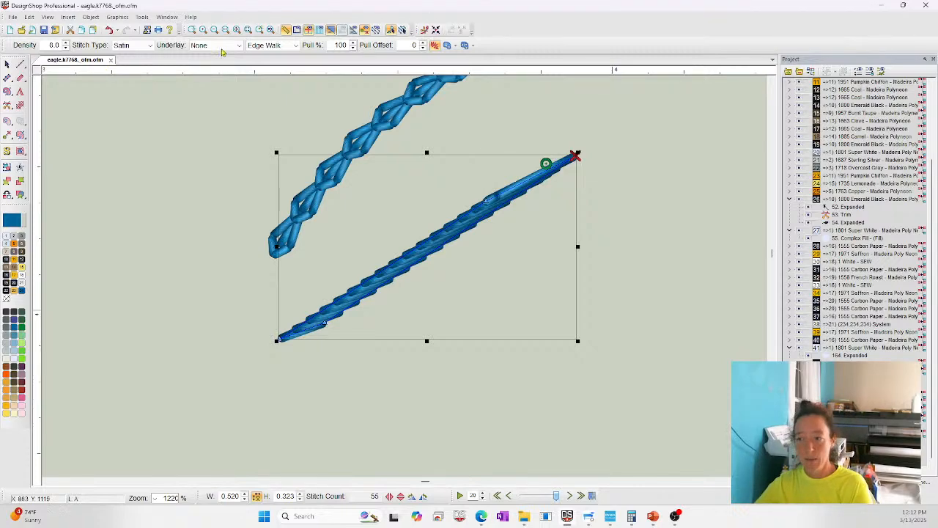
click(239, 30)
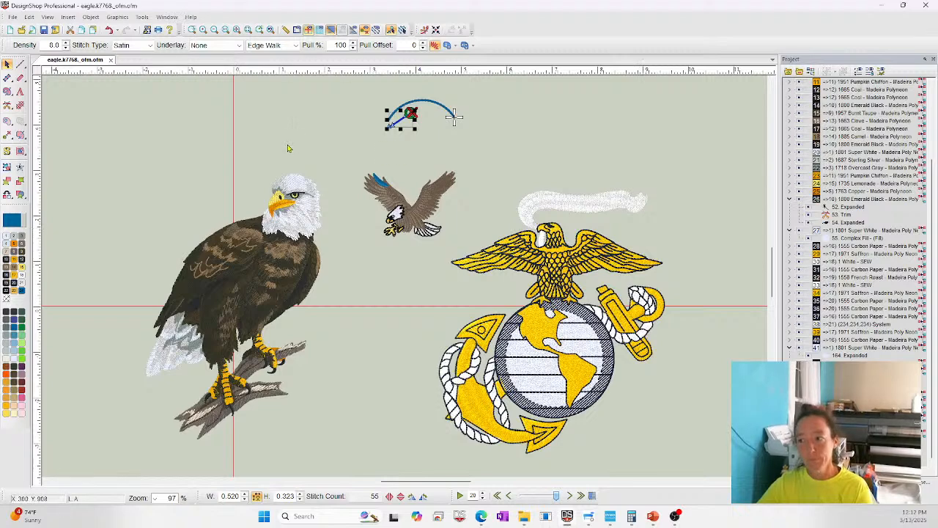
click(388, 106)
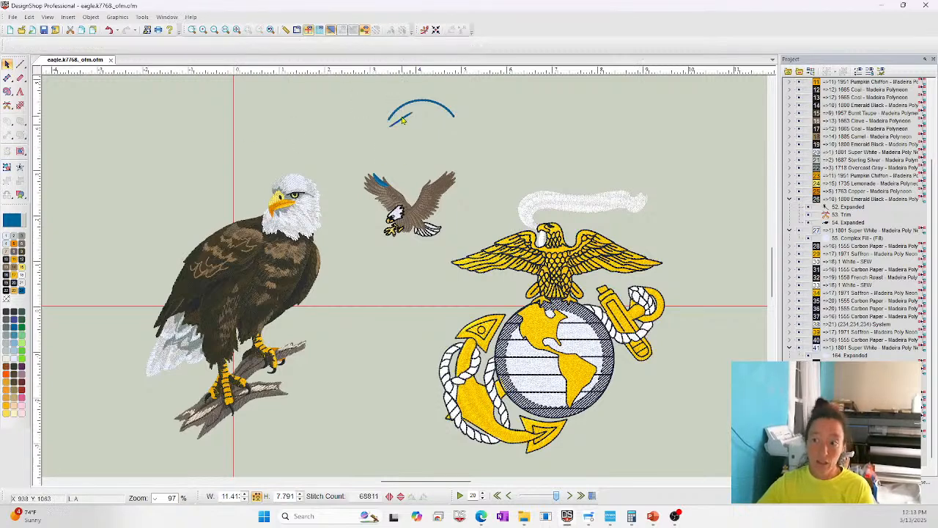
click(405, 121)
click(192, 31)
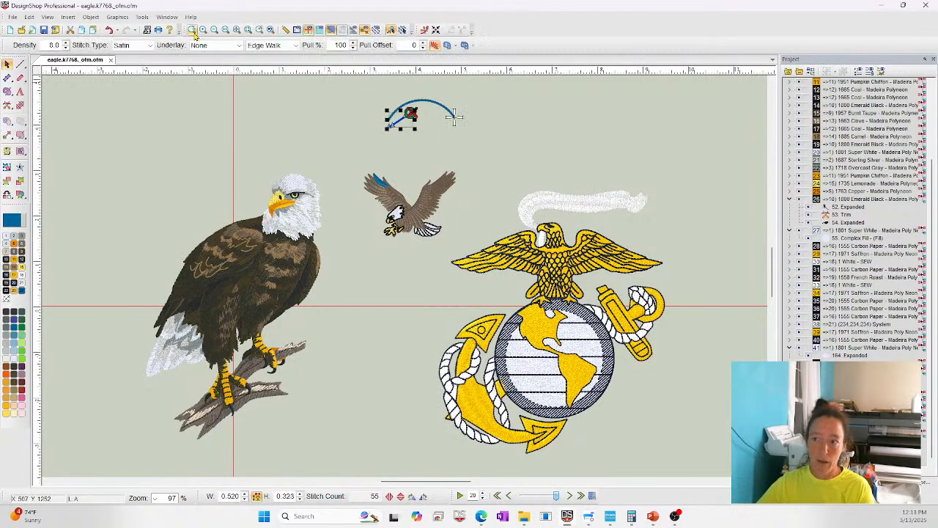
drag(352, 83, 505, 150)
click(217, 257)
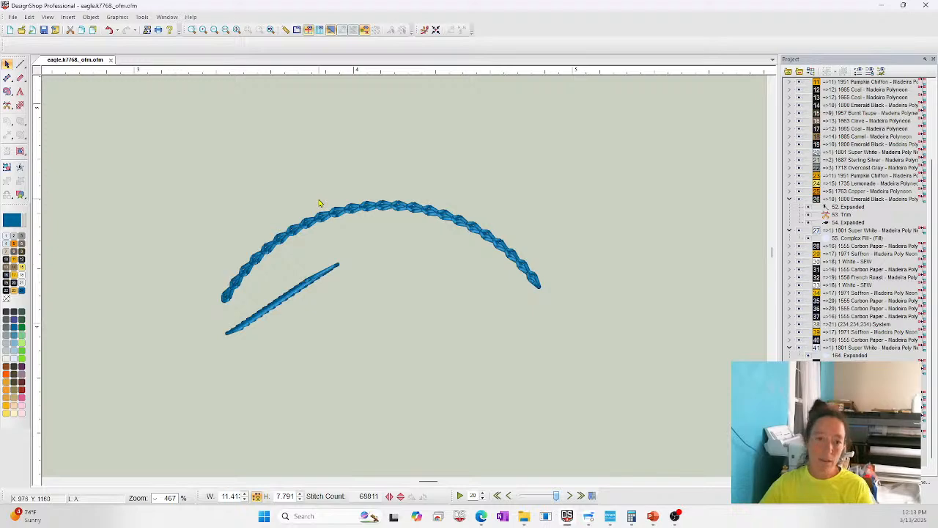
- Switch to the PowerPoint slideshow to read the question about applique letter placement stitches, and return to DesignShop
click(651, 519)
click(656, 473)
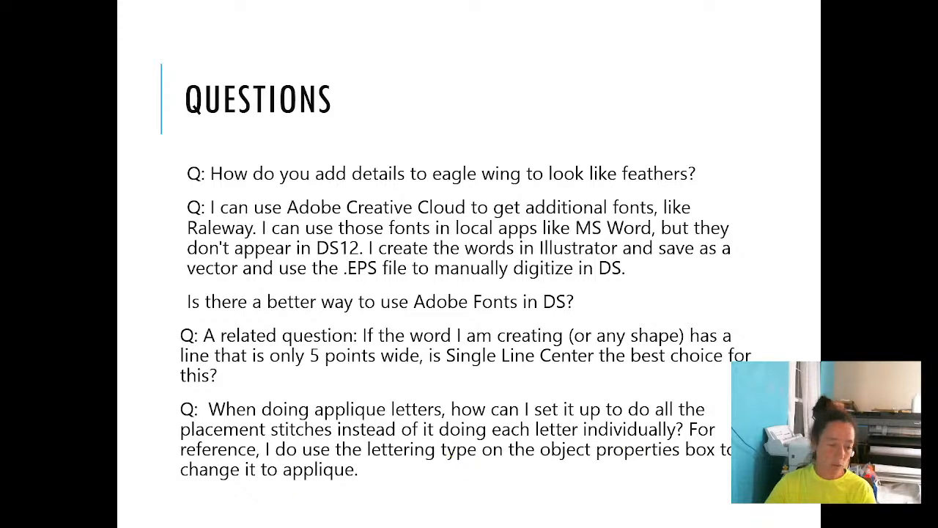
key(alt+Tab)
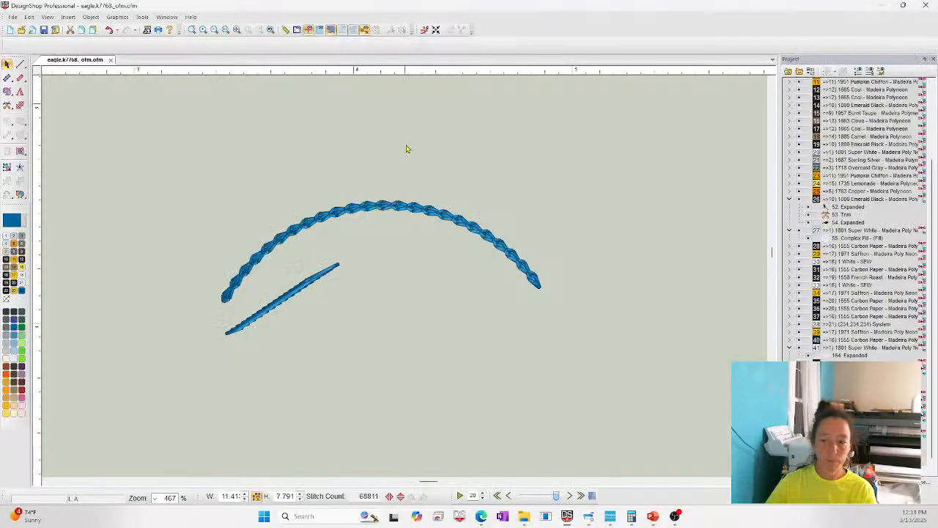
- Create a new project containing the lettering "SAM" and set its height to 3 inches
click(11, 30)
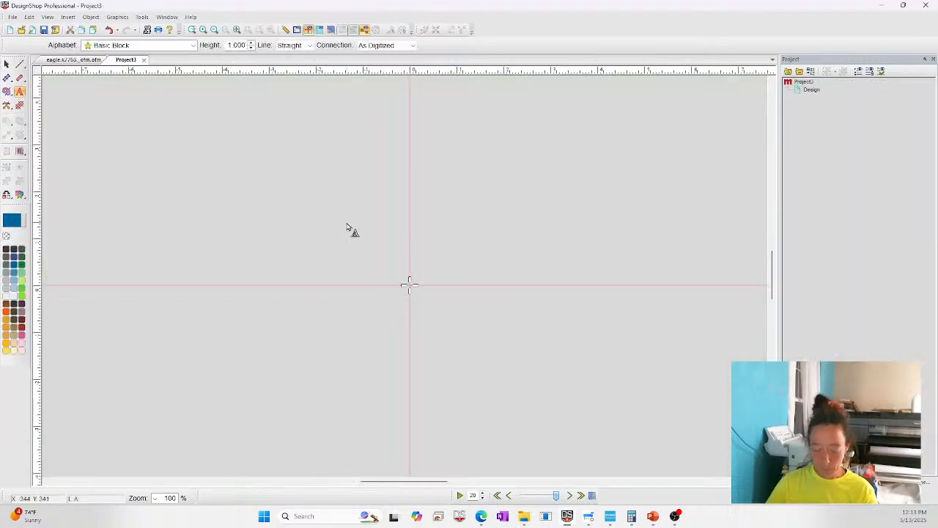
click(348, 229)
text(SAM)
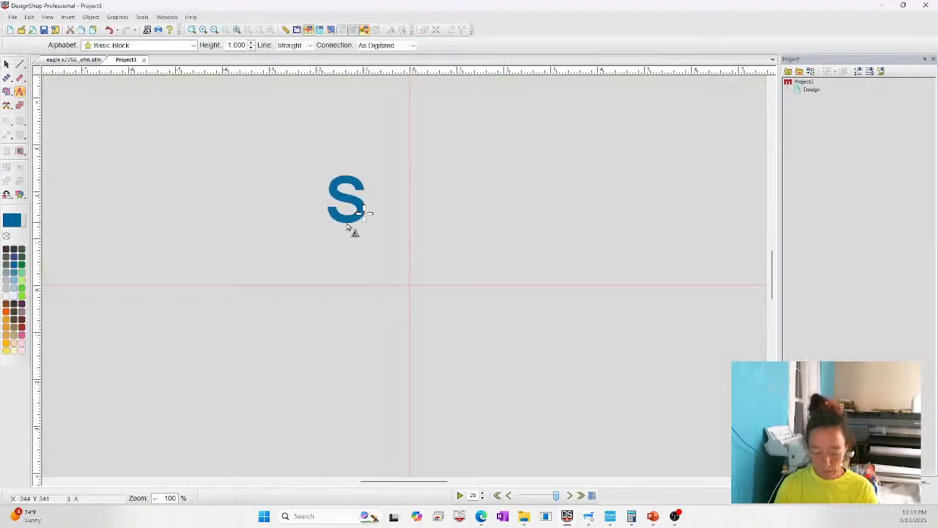
key(Return)
double_click(668, 45)
text(3)
key(Return)
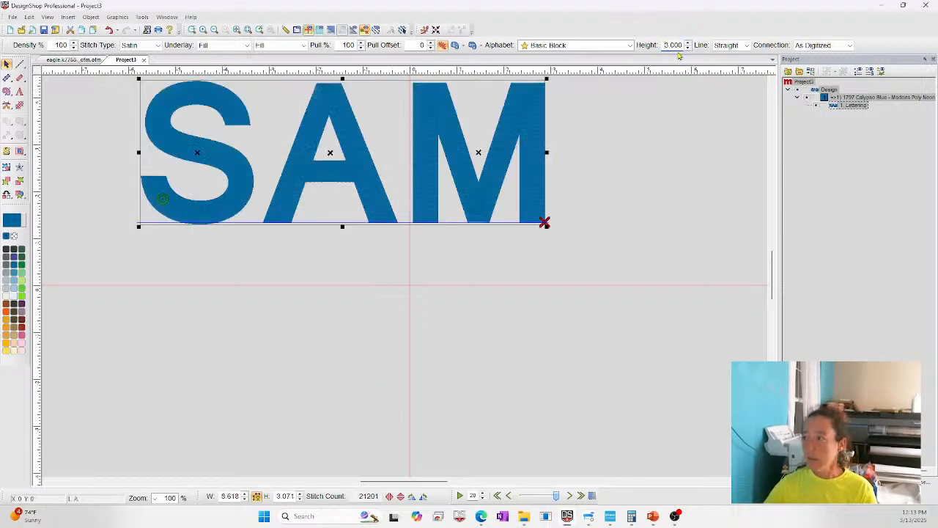
- Center the lettering in the design area and change its alphabet to Boffo
click(436, 30)
click(605, 42)
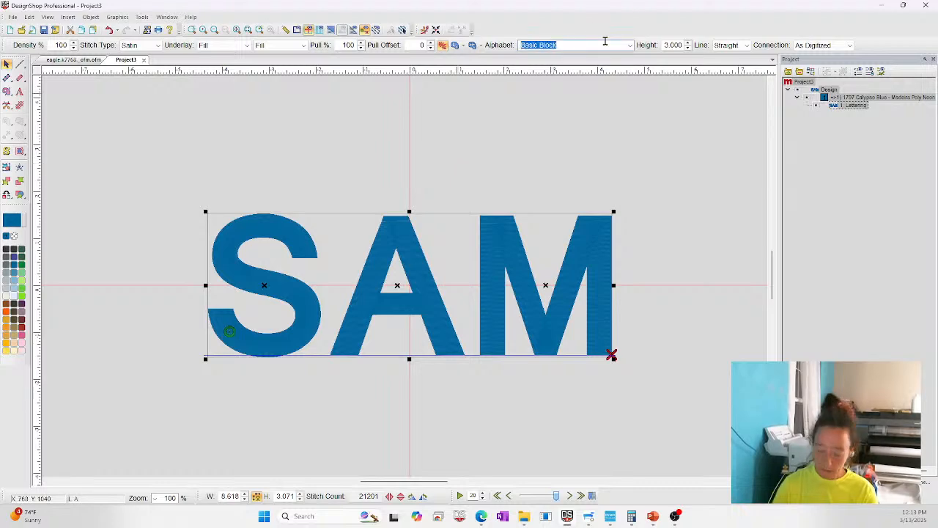
text(b)
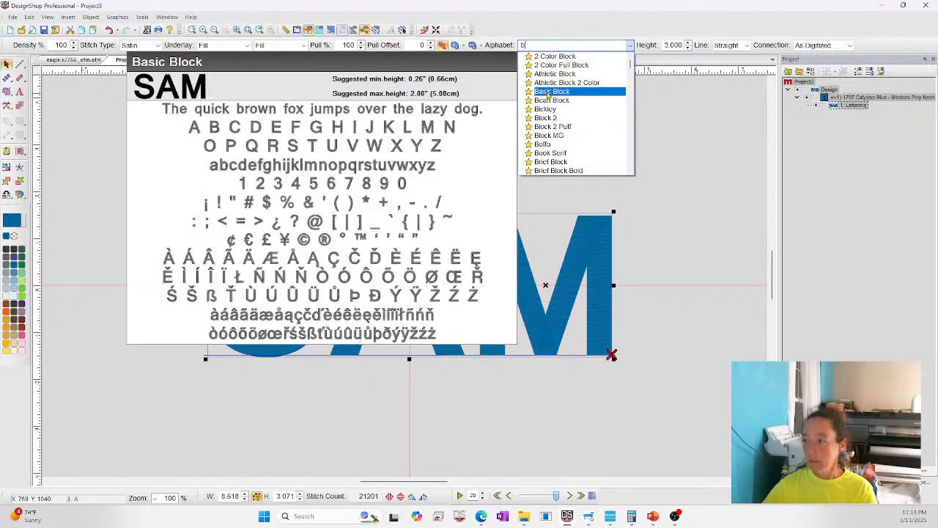
click(542, 144)
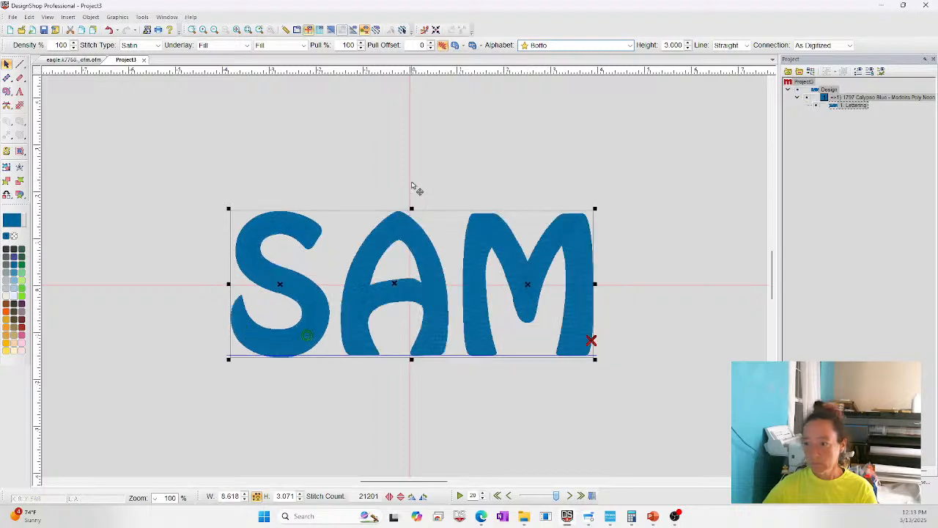
- Change the lettering type to Applique in the lettering's object properties and apply it
right_click(434, 234)
click(448, 241)
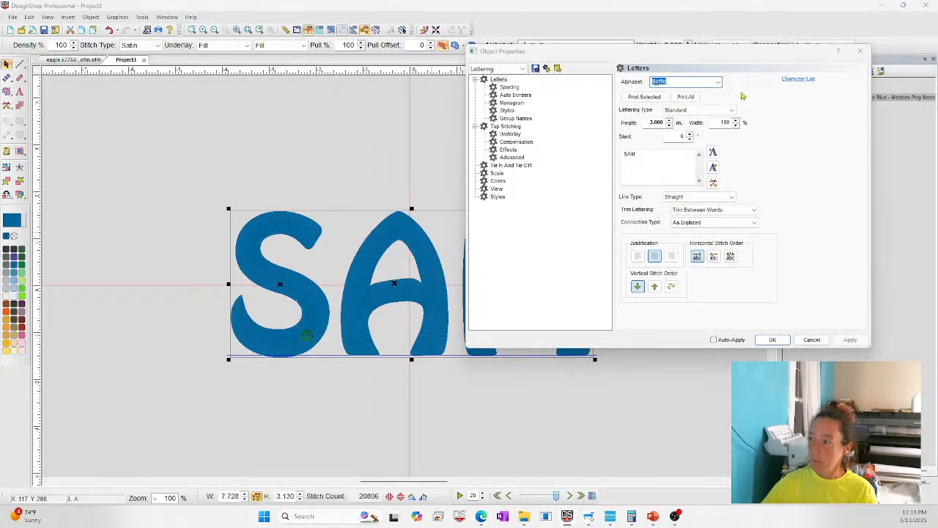
click(696, 110)
click(687, 140)
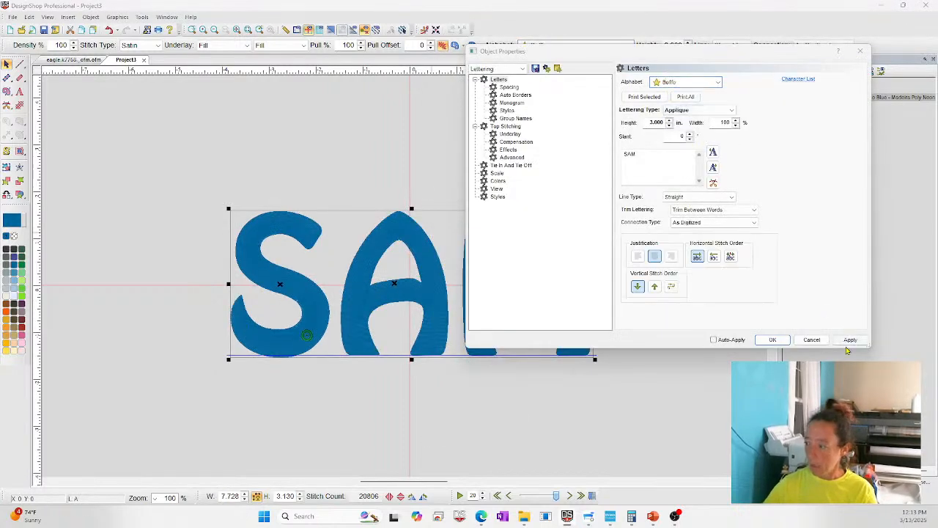
click(850, 339)
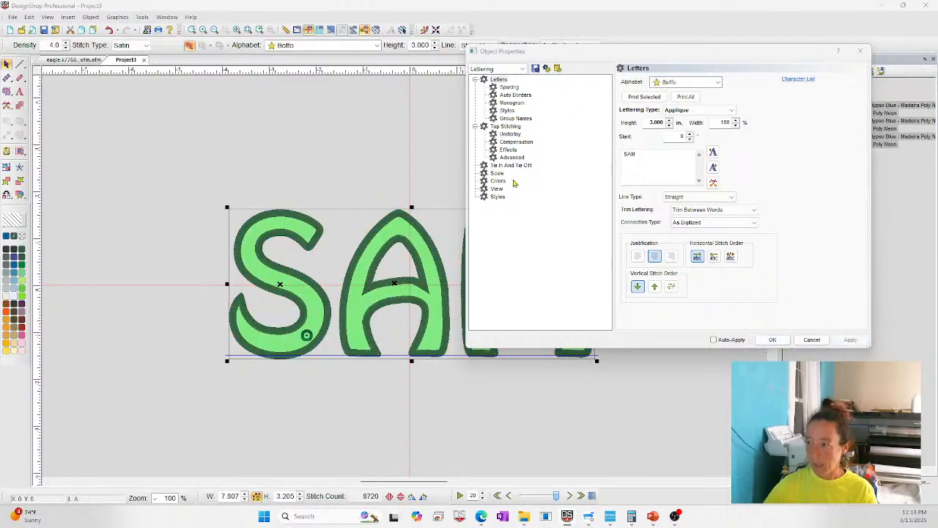
- Enable the color change after tackdown in the lettering's applique properties and apply it
click(499, 69)
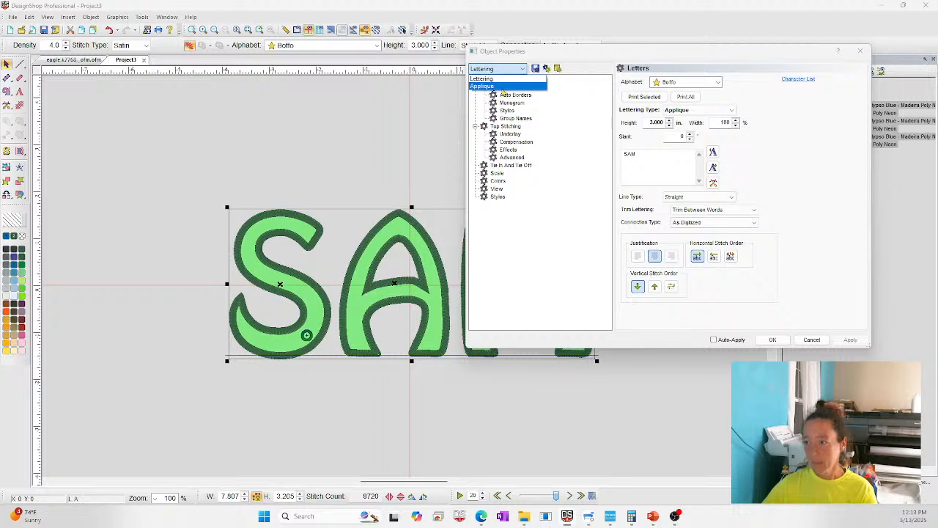
click(482, 85)
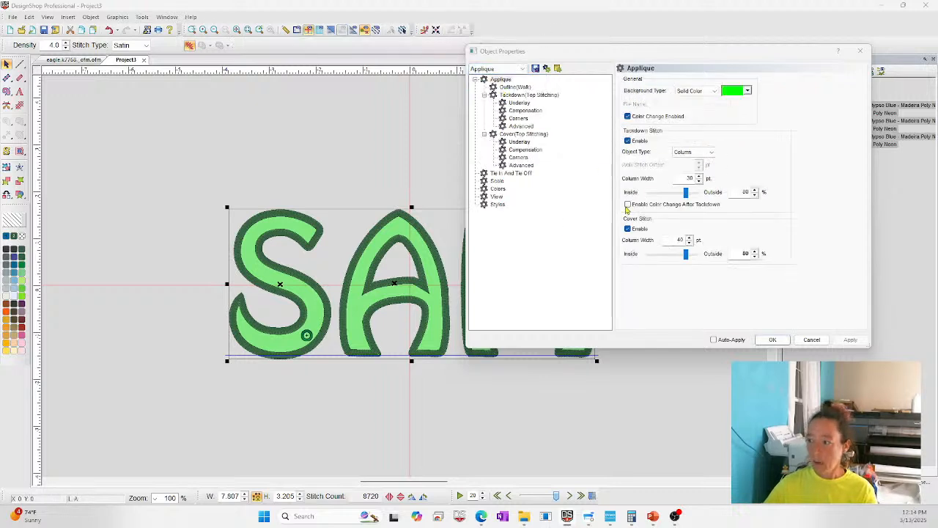
click(628, 203)
click(849, 341)
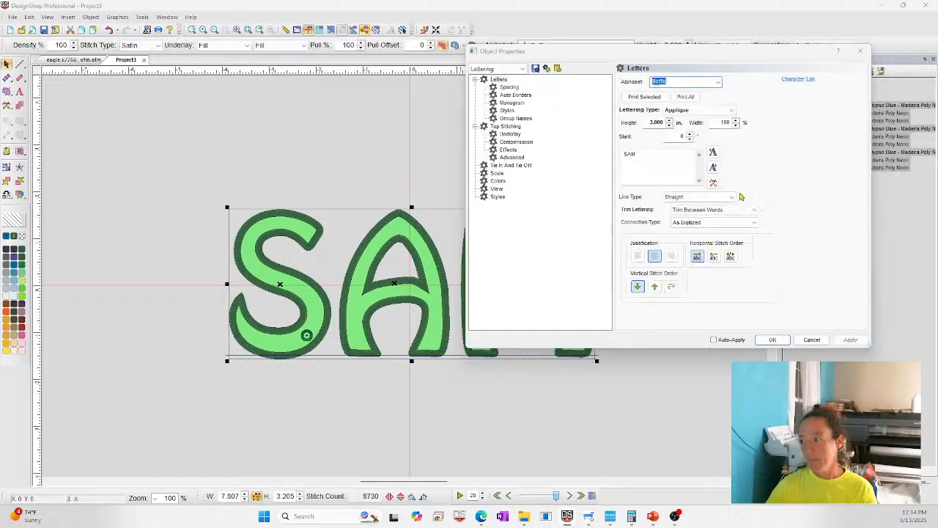
- Set the outside offset of both the tackdown stitch and the cover stitch to 60% in the applique properties
click(498, 69)
click(496, 87)
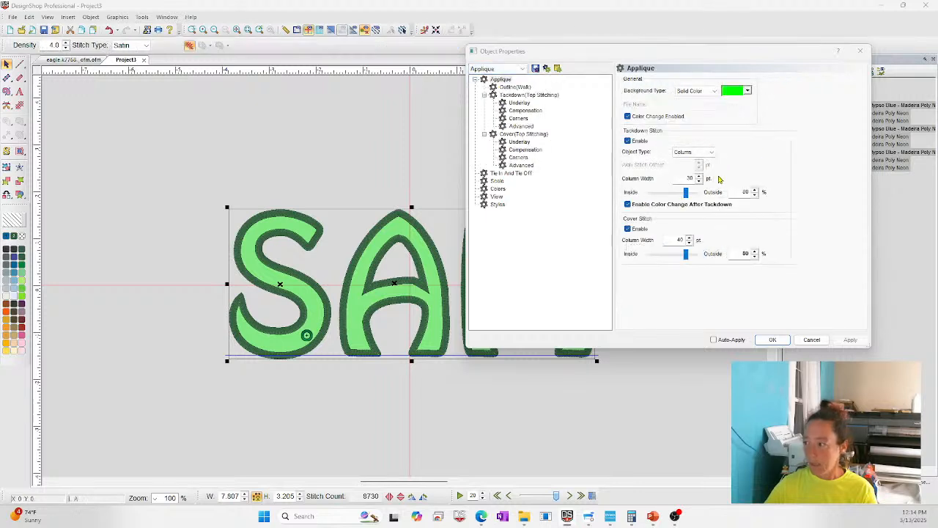
text(60)
double_click(746, 253)
text(60)
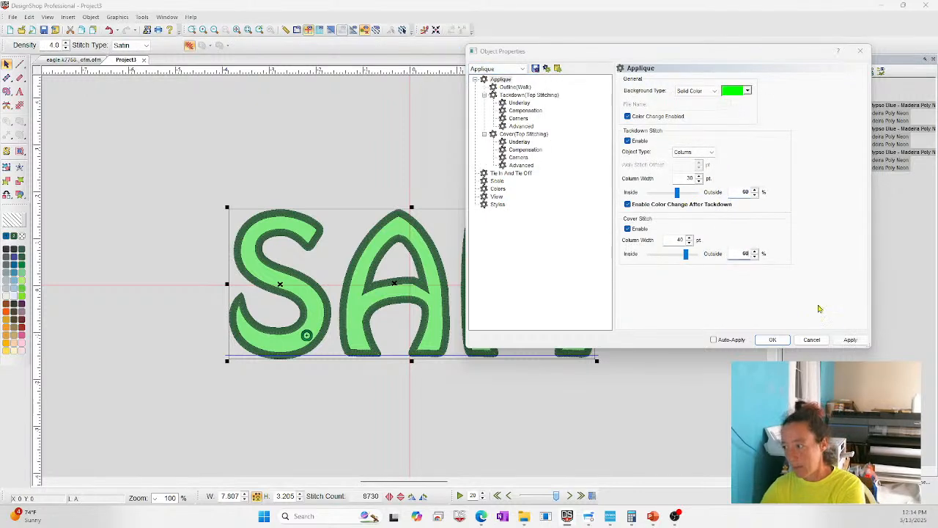
click(677, 240)
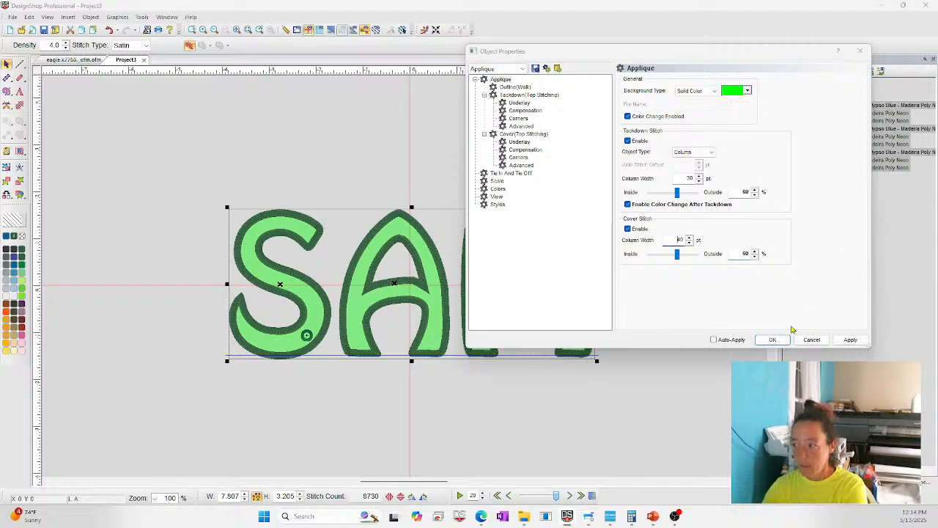
click(773, 340)
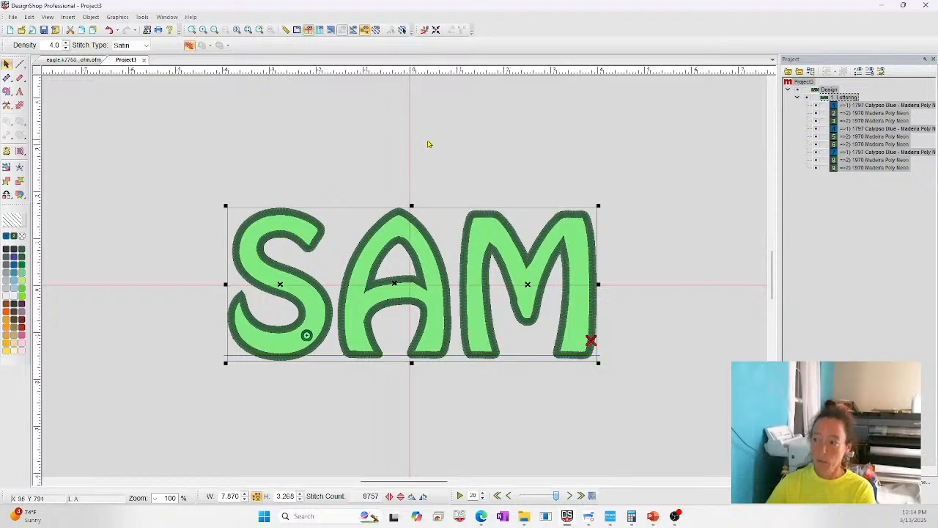
- Examine how the placement, tackdown and cover colors are sequenced for each applique letter in the project tree
click(699, 156)
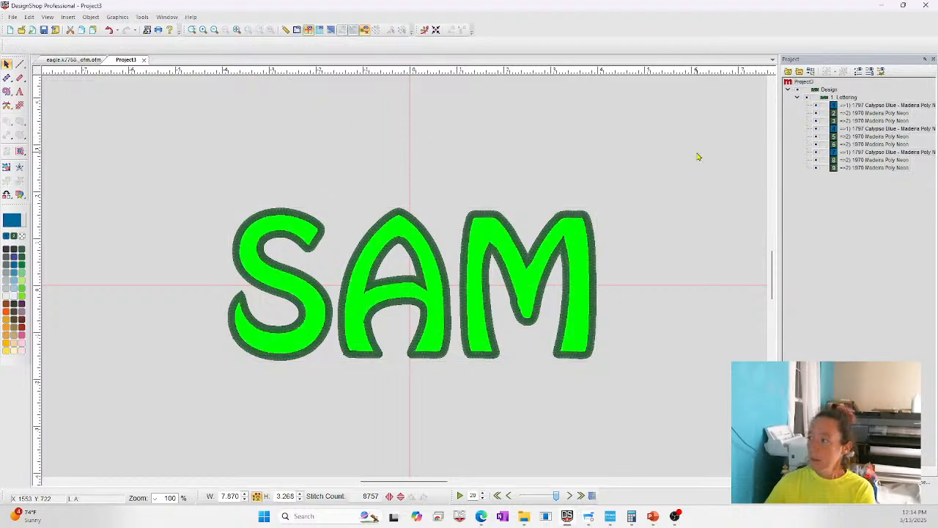
click(852, 107)
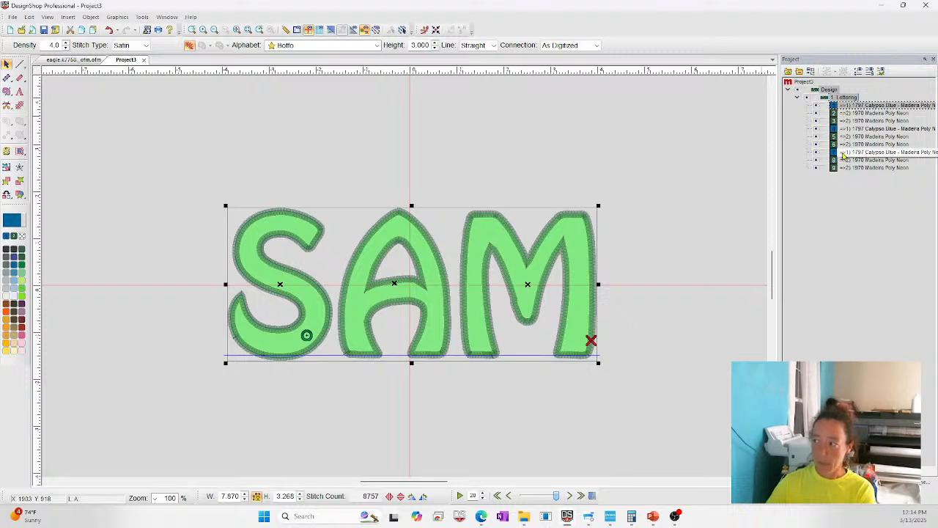
click(630, 121)
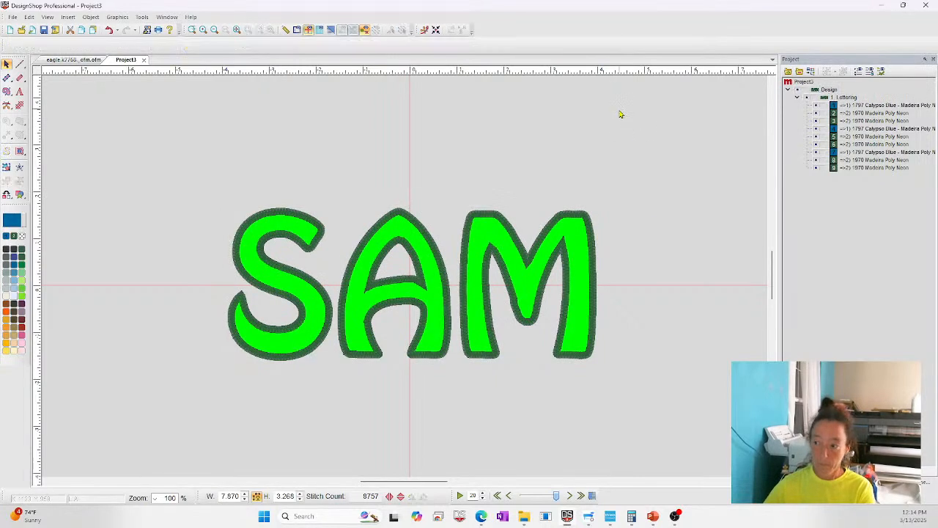
- Convert the applique lettering to wireframe so each letter is a separate applique object
click(563, 232)
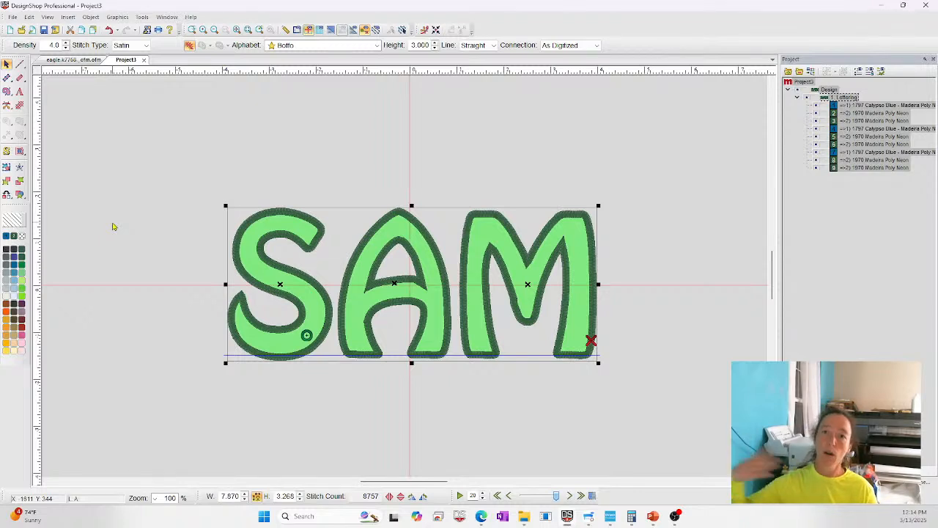
right_click(318, 223)
mouse_move(370, 365)
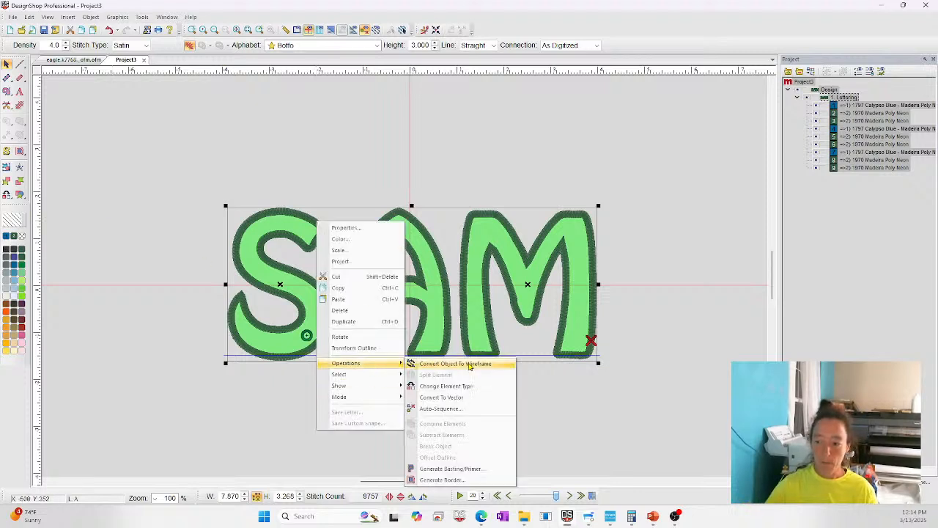
click(685, 355)
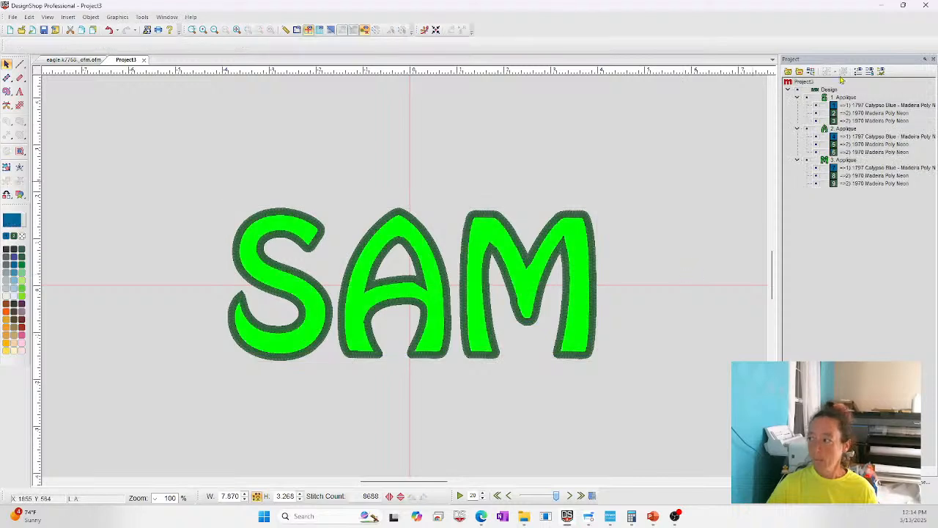
- Convert the S applique object to wireframe to split it into its individual stitch elements
click(852, 105)
click(841, 97)
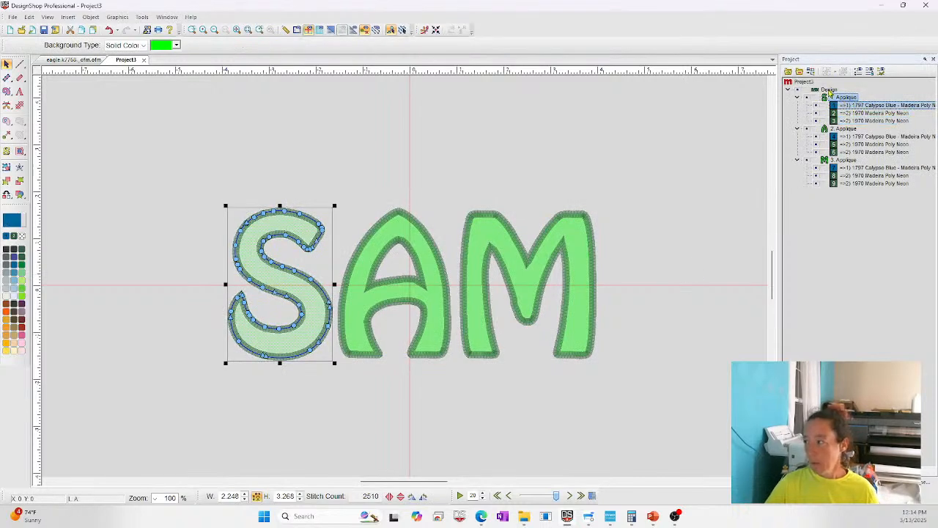
click(832, 90)
click(842, 98)
right_click(841, 99)
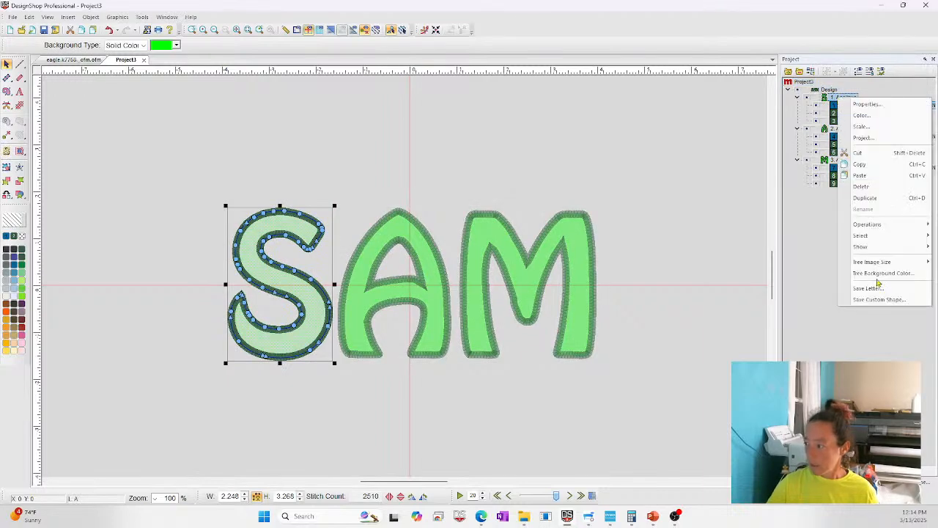
mouse_move(872, 224)
click(776, 224)
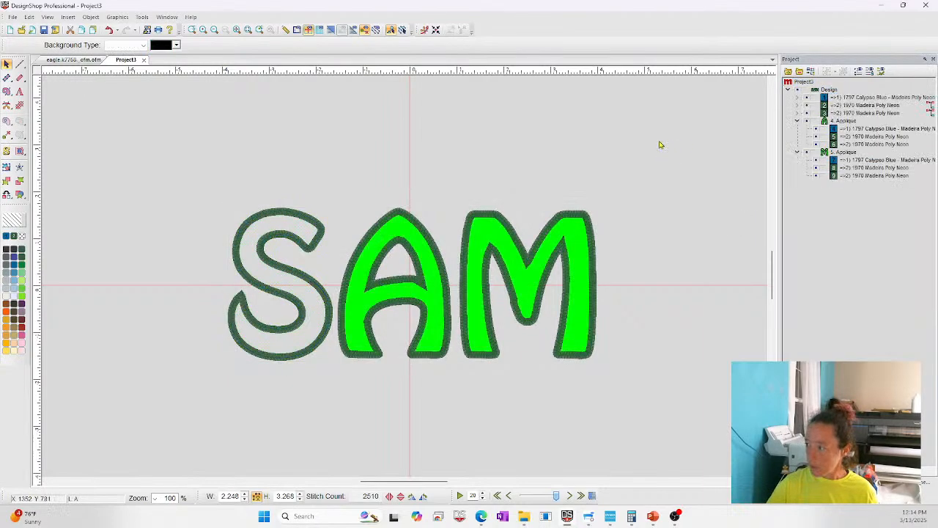
- Convert the A applique object to wireframe as well
click(843, 121)
right_click(837, 123)
mouse_move(869, 250)
click(771, 248)
- Convert the M applique object to wireframe to break out its placement, tackdown and cover elements
click(842, 143)
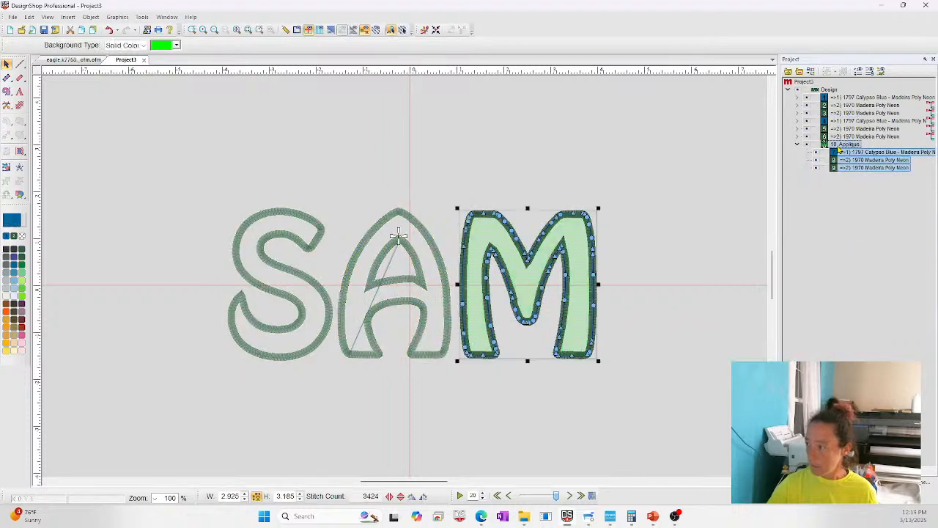
right_click(841, 146)
mouse_move(869, 272)
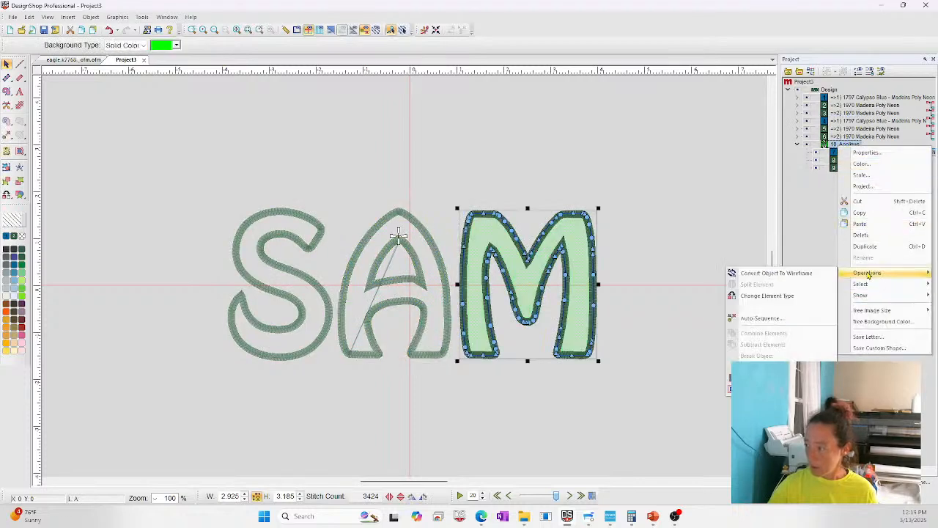
click(772, 272)
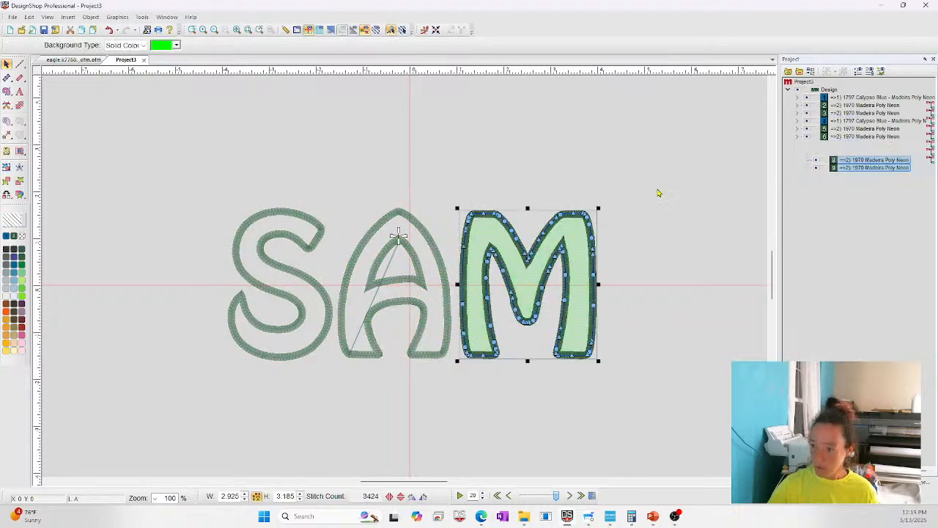
- Move the Calypso Blue placement blocks of the A and M directly after the S's placement block in the sequence
click(838, 114)
click(838, 114)
click(840, 121)
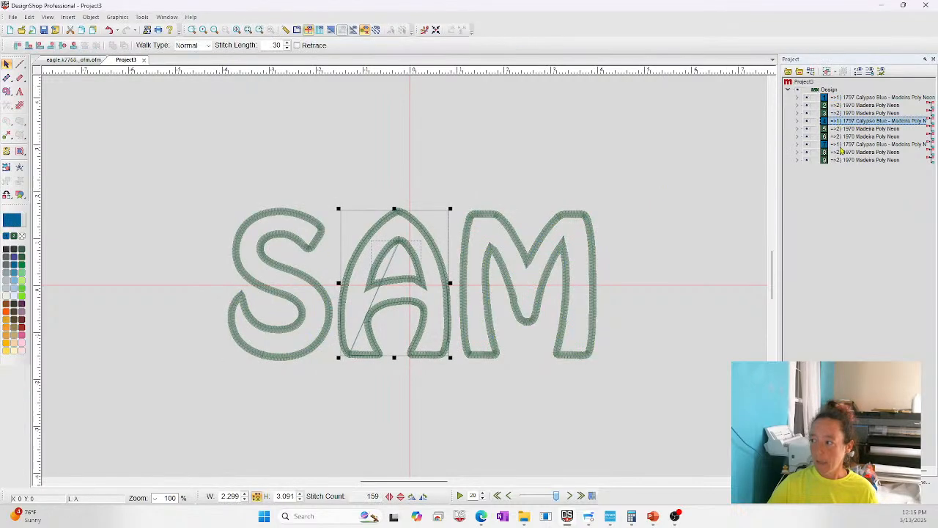
click(841, 145)
ctrl+click(840, 122)
drag(840, 123, 841, 105)
- Select all three Calypso Blue placement blocks and reassign Calypso Blue to them to merge them into one color block
click(840, 99)
shift+click(839, 113)
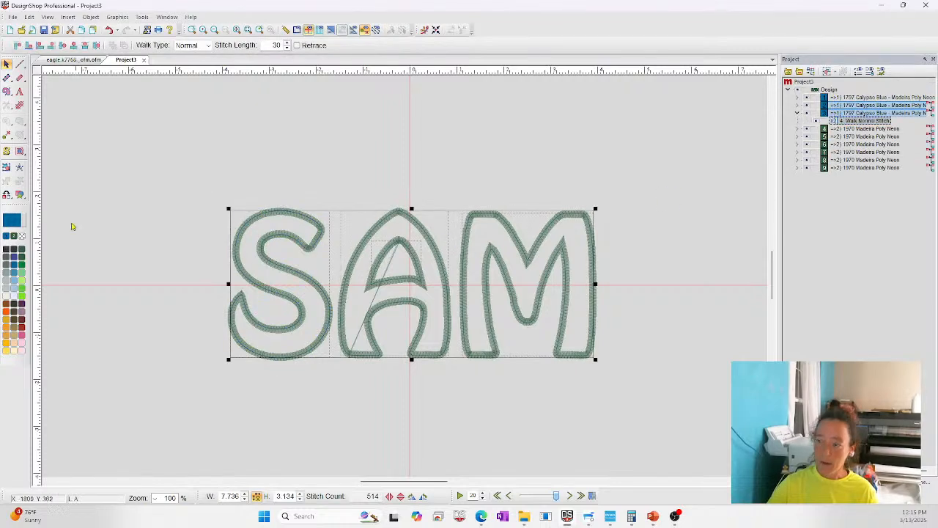
click(6, 237)
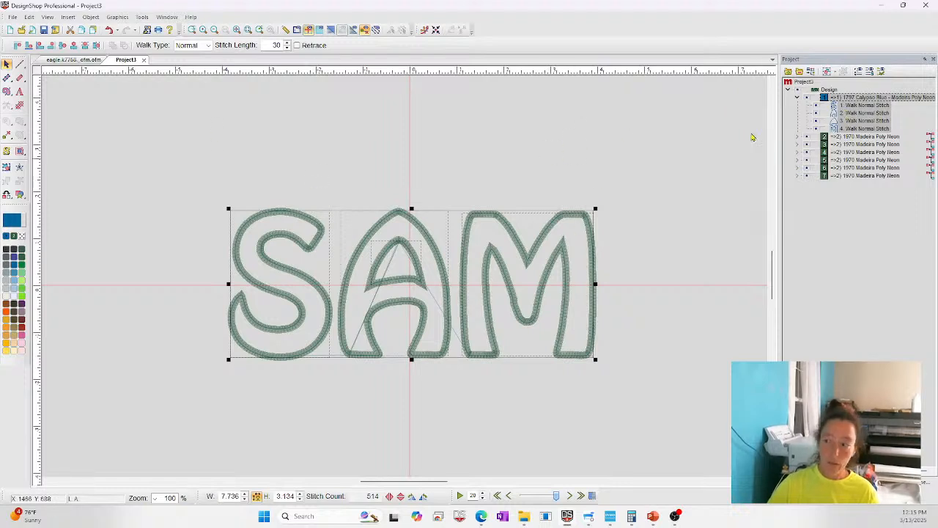
- Examine the design sequence block by block, from the combined placement stitches through each letter's tackdown and cover elements
click(850, 106)
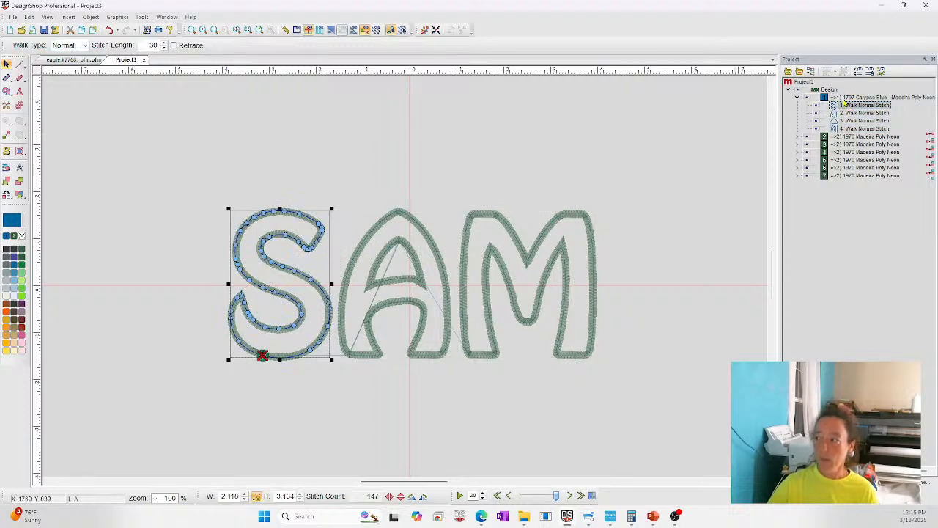
click(845, 137)
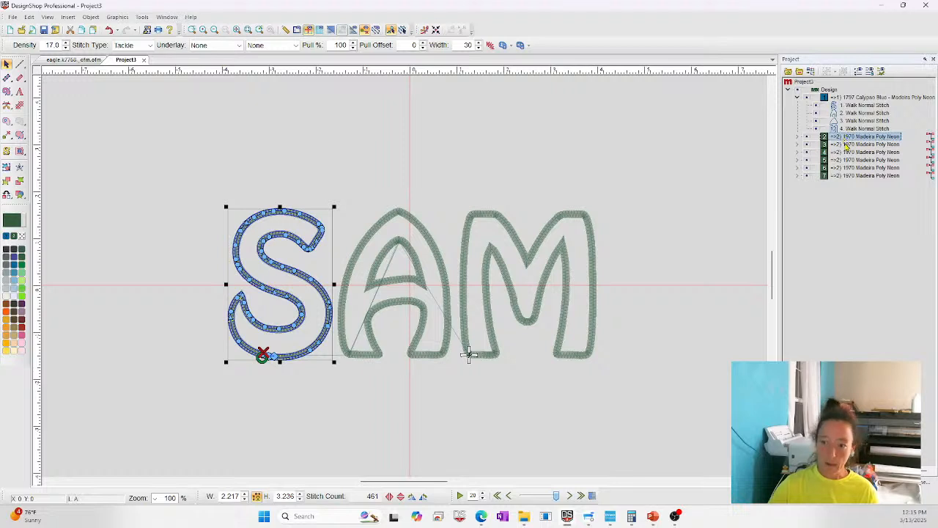
click(847, 144)
click(847, 153)
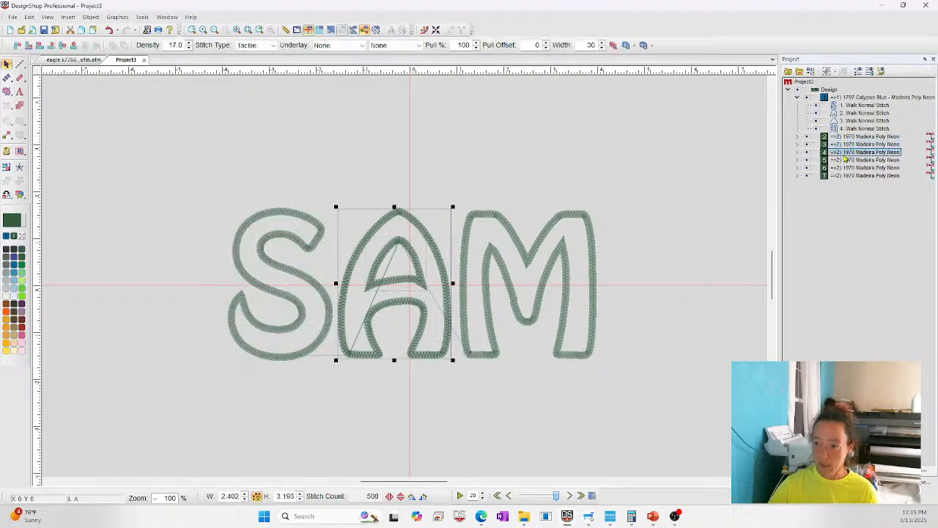
click(846, 159)
click(847, 168)
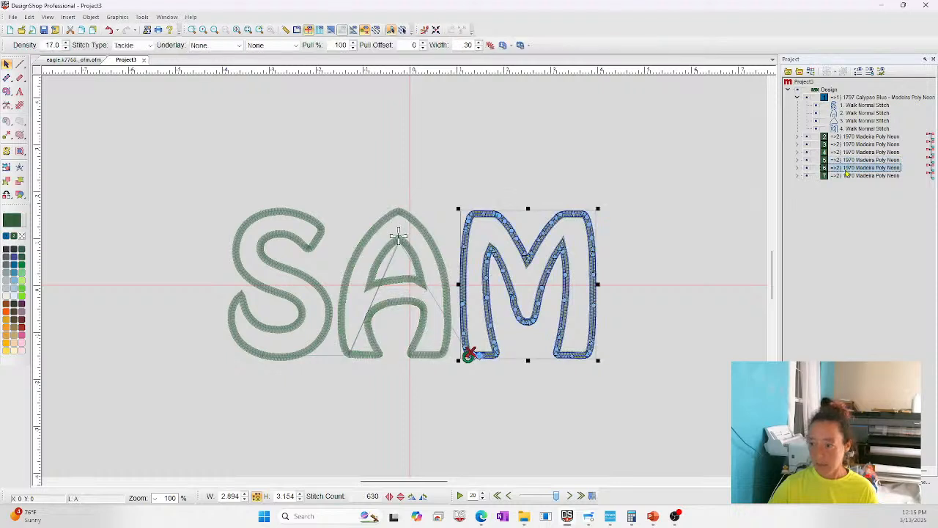
click(847, 176)
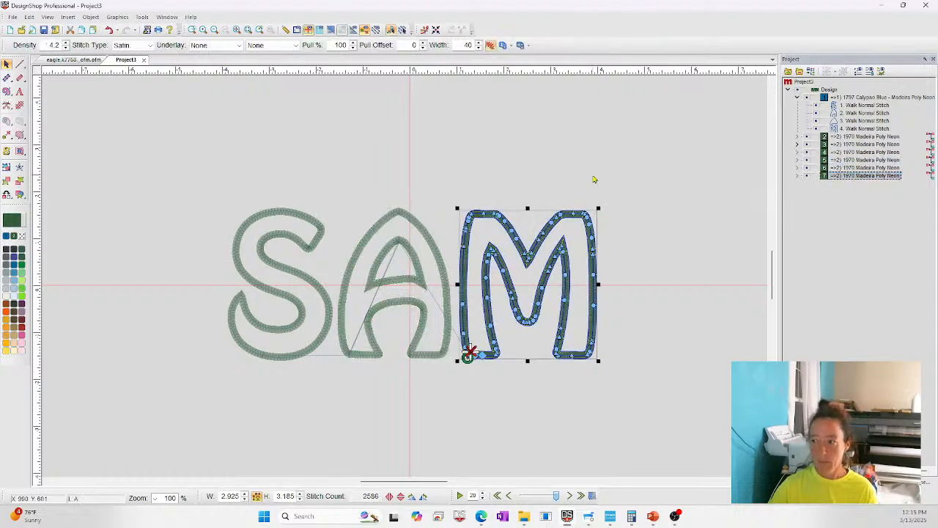
click(863, 129)
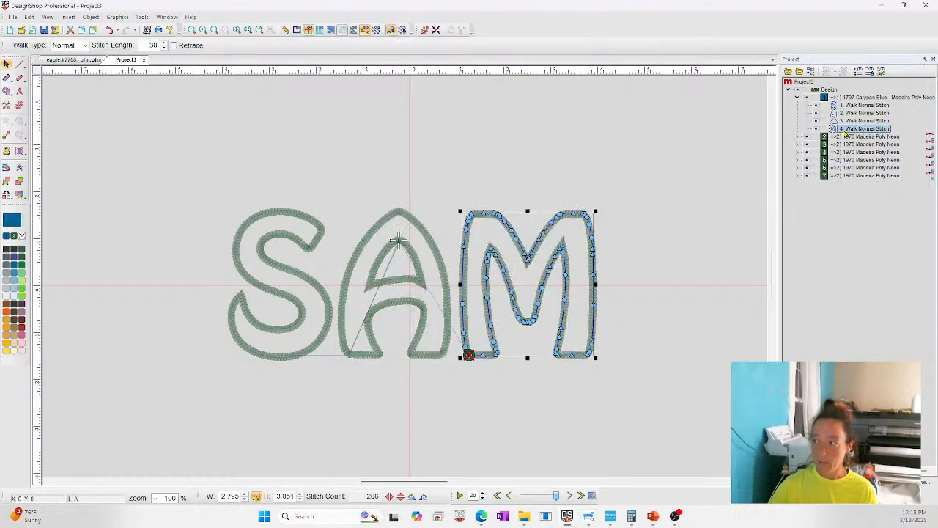
- Duplicate the four placement walk stitches directly after the originals and assign the copies to 1828 Ultra Blue
click(839, 98)
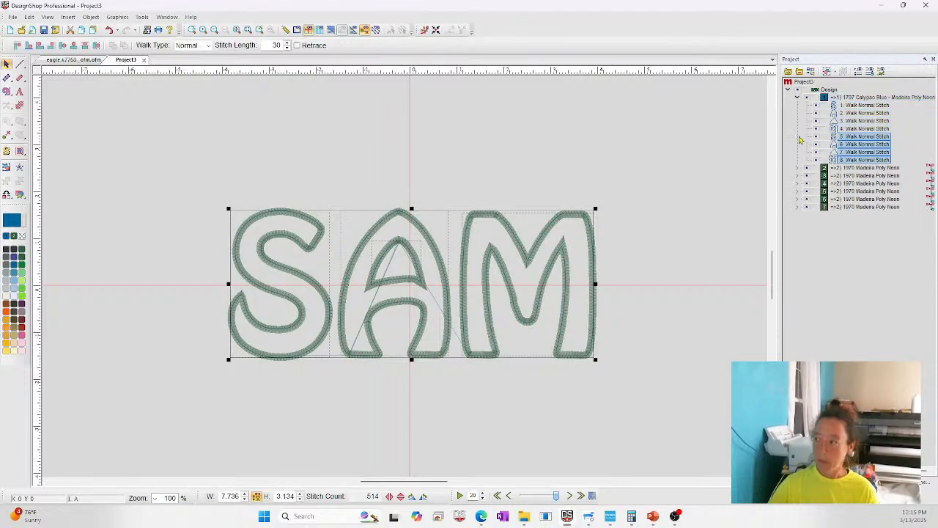
click(207, 161)
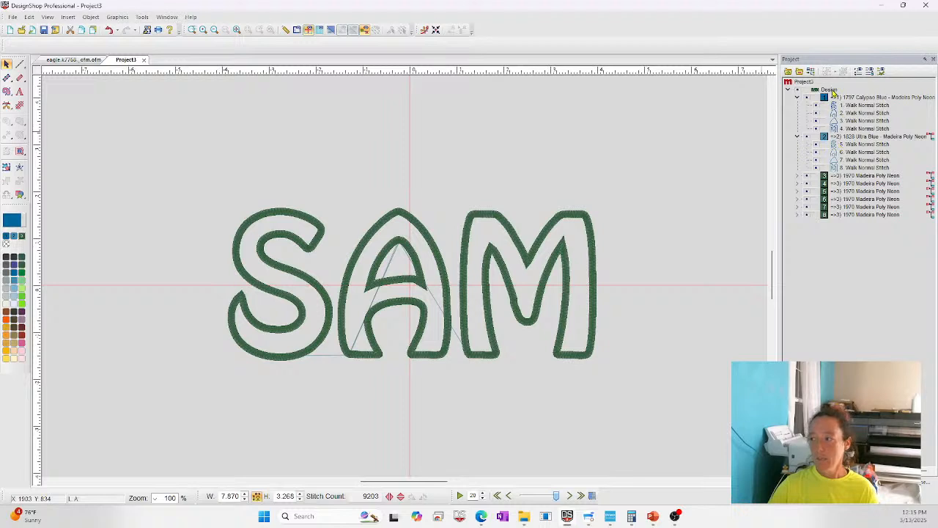
click(854, 142)
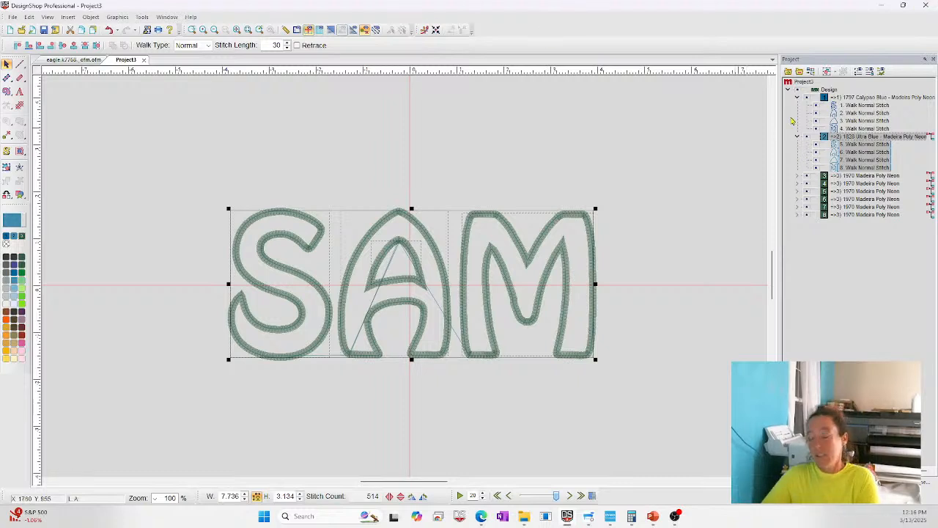
- Delete the placement stitches and all remaining SAM lettering elements to leave the project empty
click(461, 163)
click(830, 91)
click(839, 97)
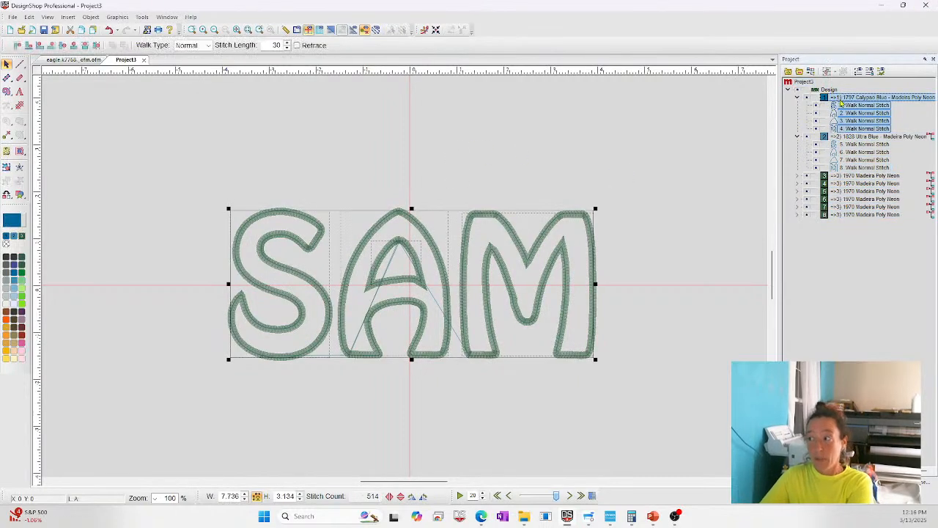
key(Delete)
click(838, 99)
key(Delete)
click(516, 162)
drag(169, 183, 662, 398)
key(Delete)
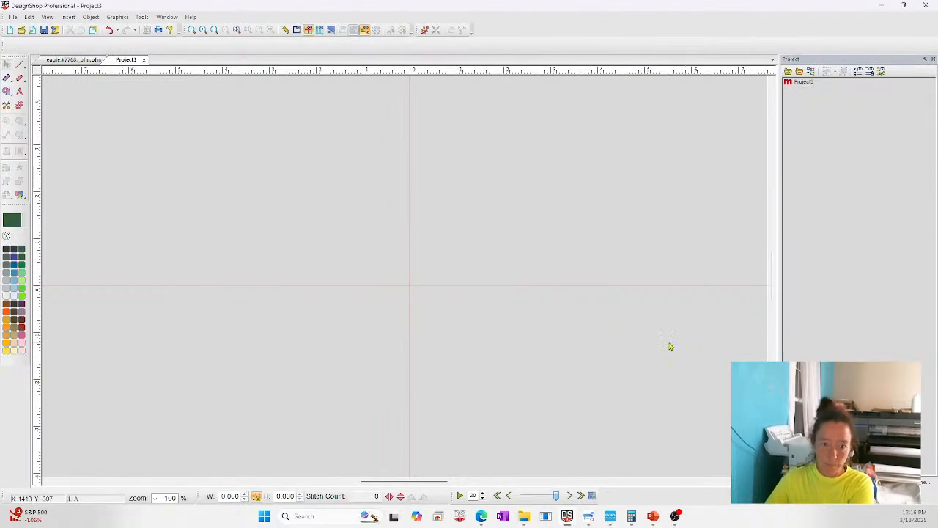
- Switch to the PowerPoint slide show and advance to the questions slide about outlining the rope effect circle
mouse_move(650, 519)
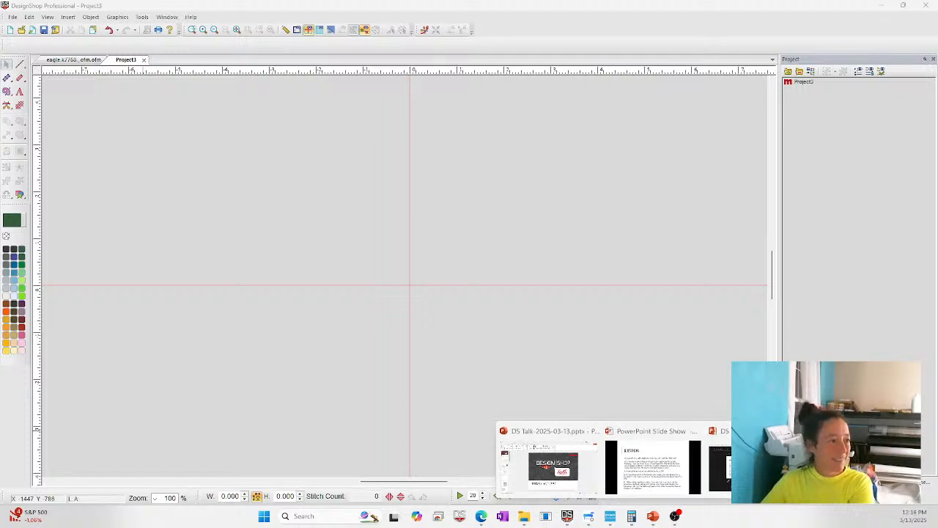
click(671, 465)
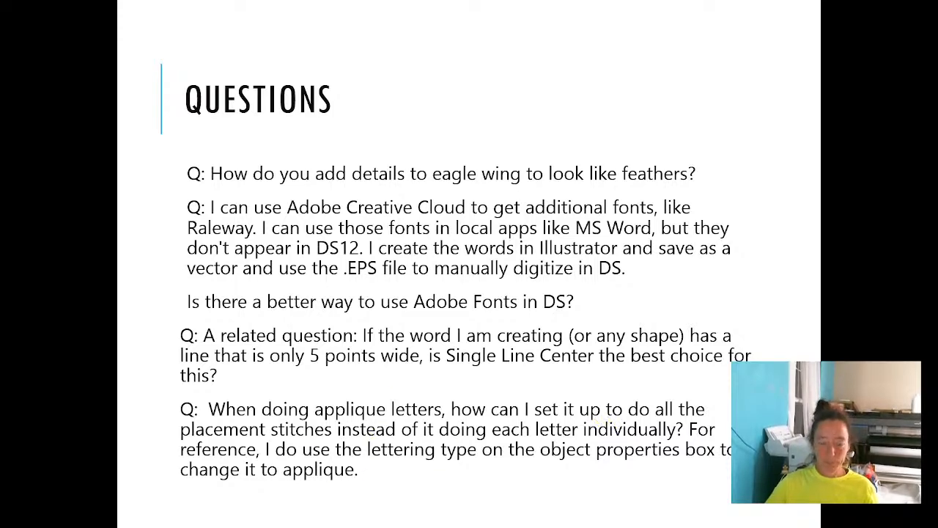
click(591, 248)
click(590, 251)
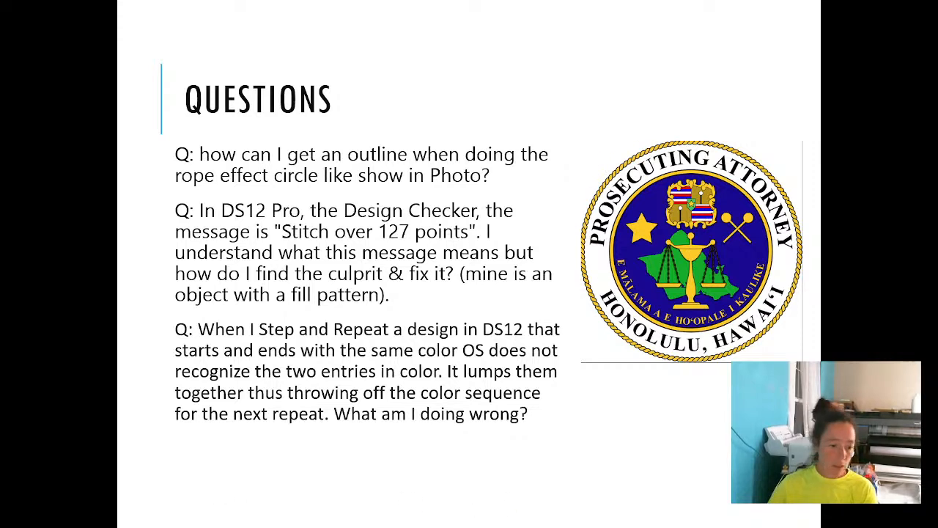
- Switch back to DesignShop and draw a circle about 5.49 in across as a Decorative walk with the Rope 1 pattern
key(alt+Tab)
click(773, 337)
click(21, 64)
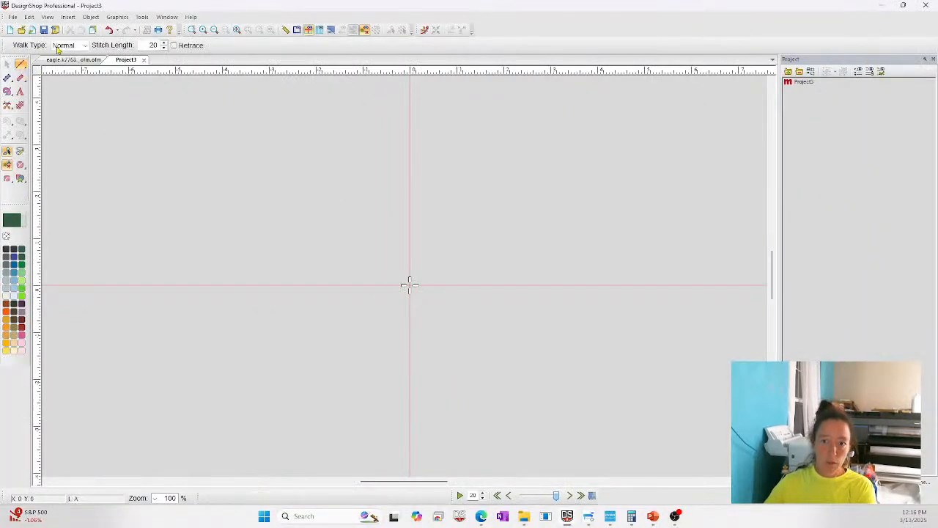
click(73, 45)
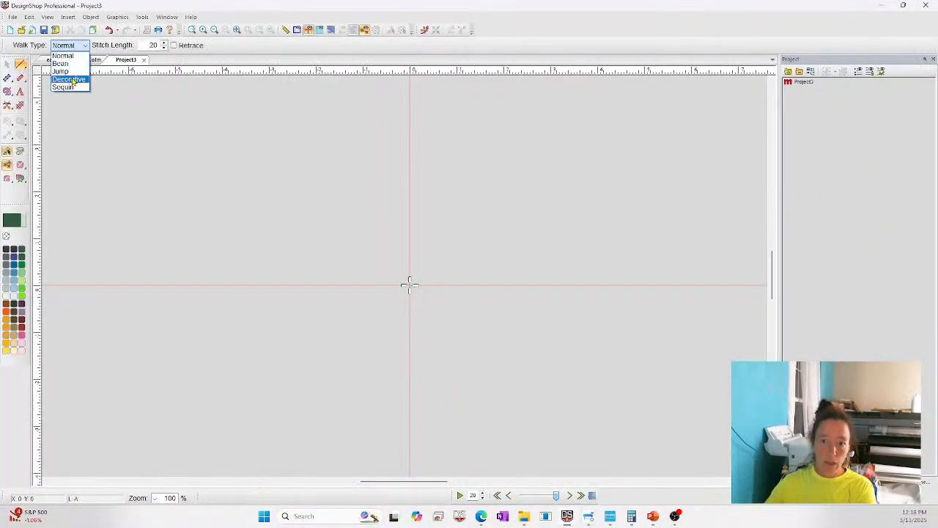
click(73, 79)
click(165, 46)
scroll(167, 49, down, 2)
key(p)
scroll(123, 225, down, 2)
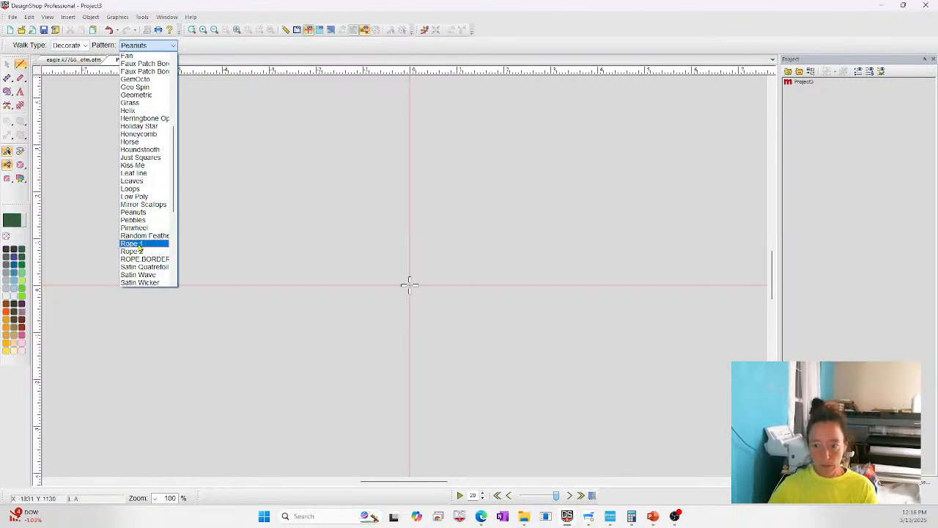
click(137, 244)
click(17, 166)
drag(410, 146, 412, 391)
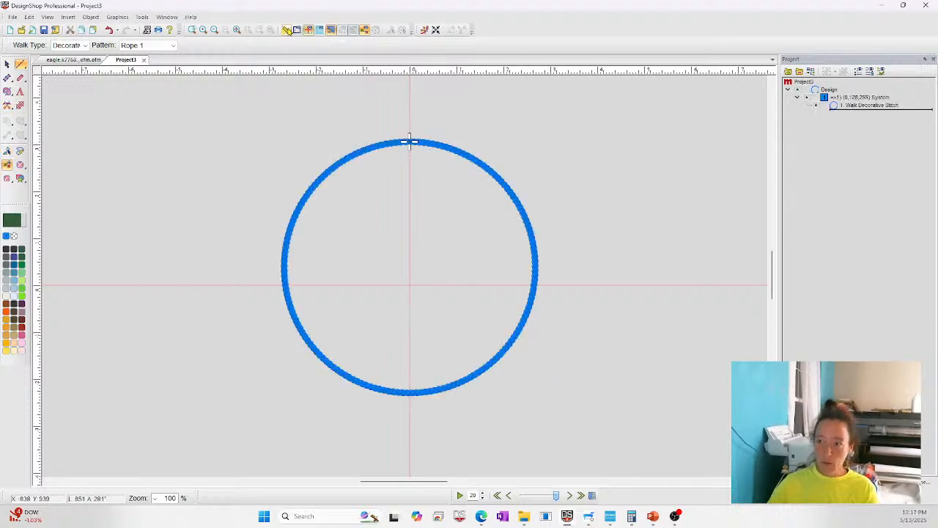
click(380, 150)
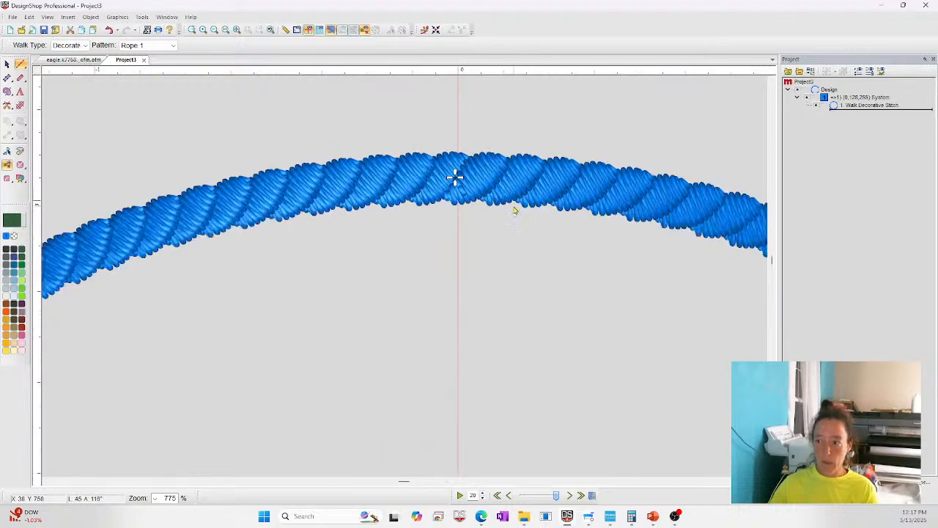
click(359, 185)
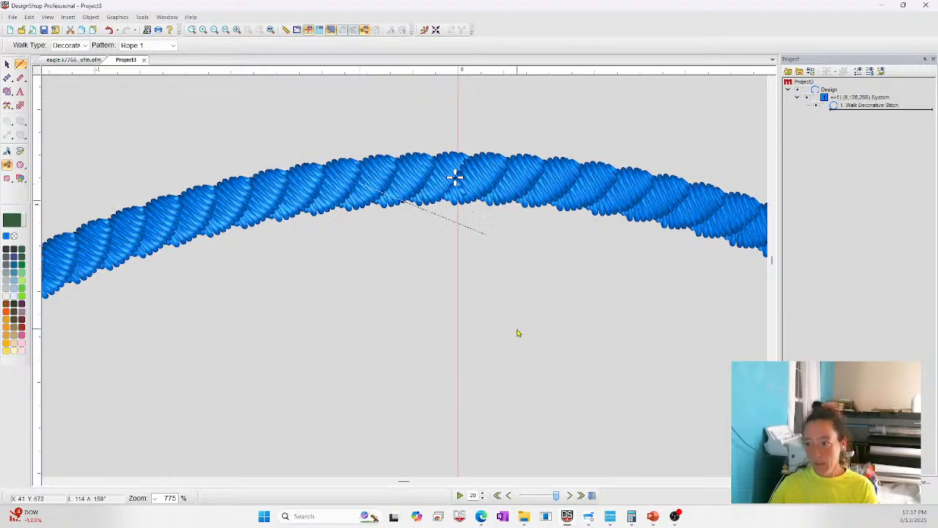
key(Escape)
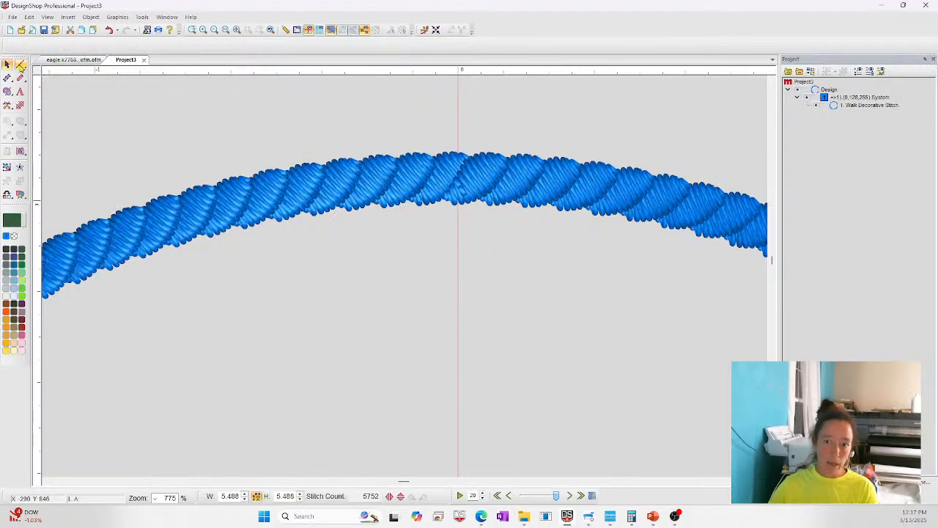
click(363, 199)
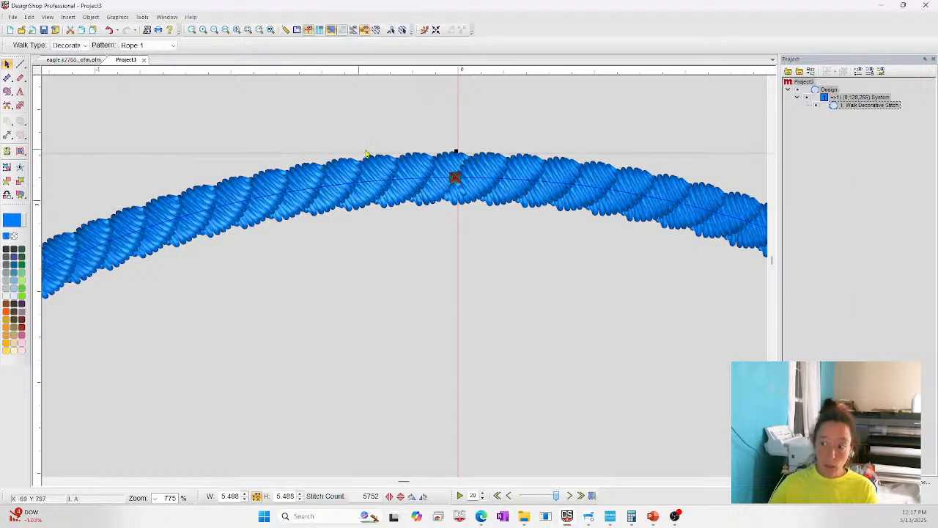
click(21, 65)
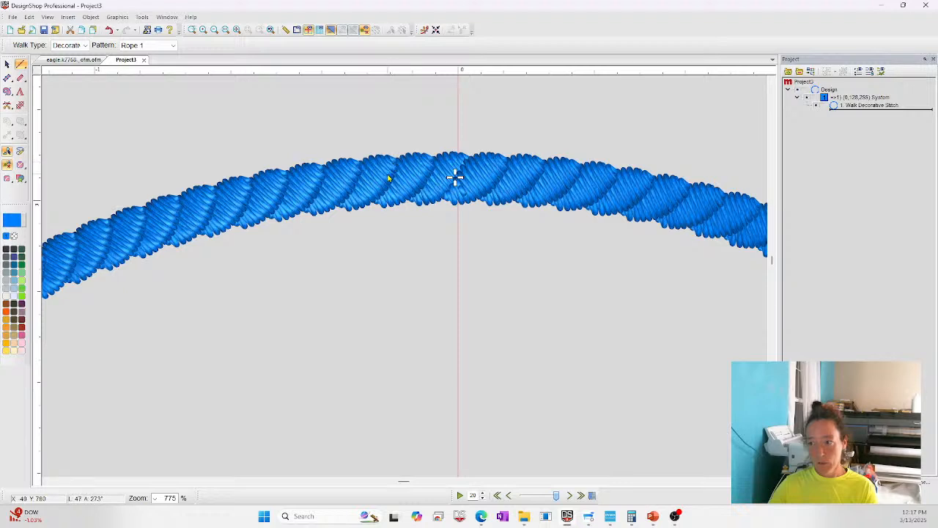
click(386, 173)
right_click(406, 156)
right_click(435, 159)
right_click(389, 207)
click(369, 201)
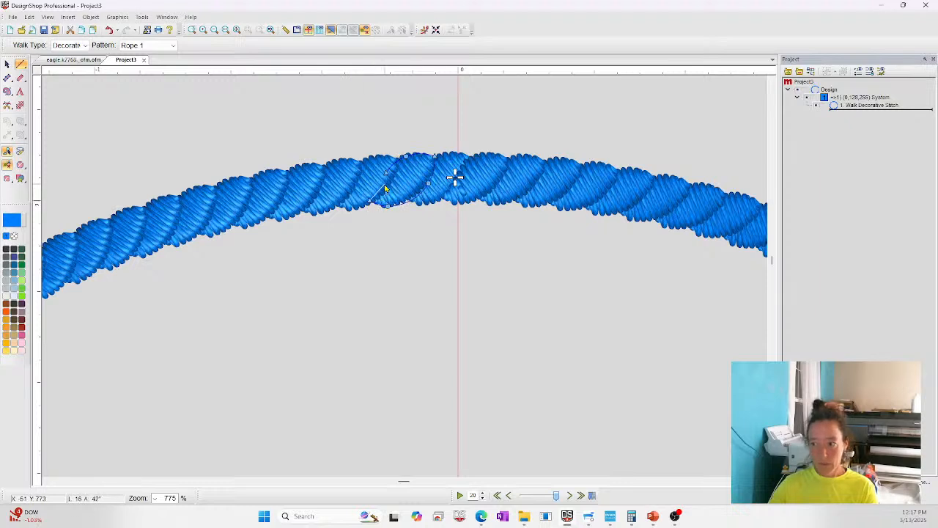
key(Return)
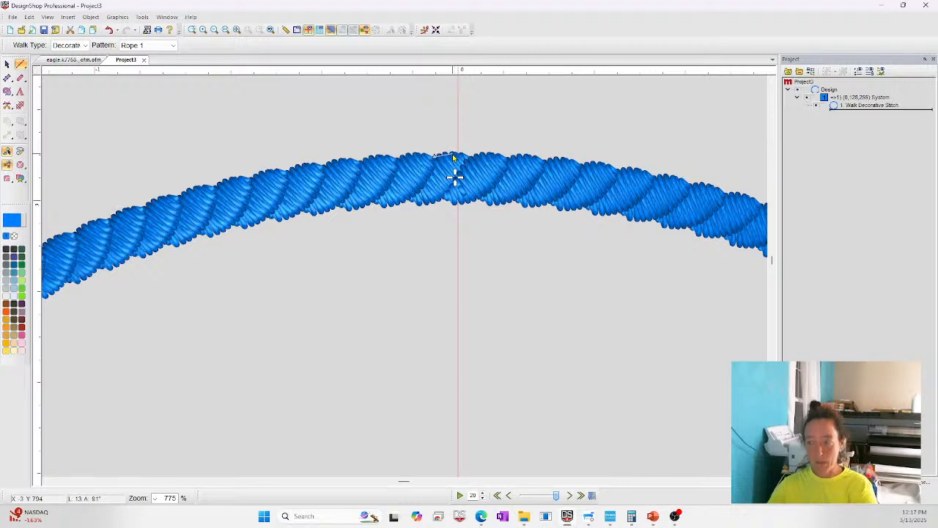
- Start a walk line tracing one rope twist just right of the circle's top, over its upper edge and down its far side
scroll(635, 196, up, 2)
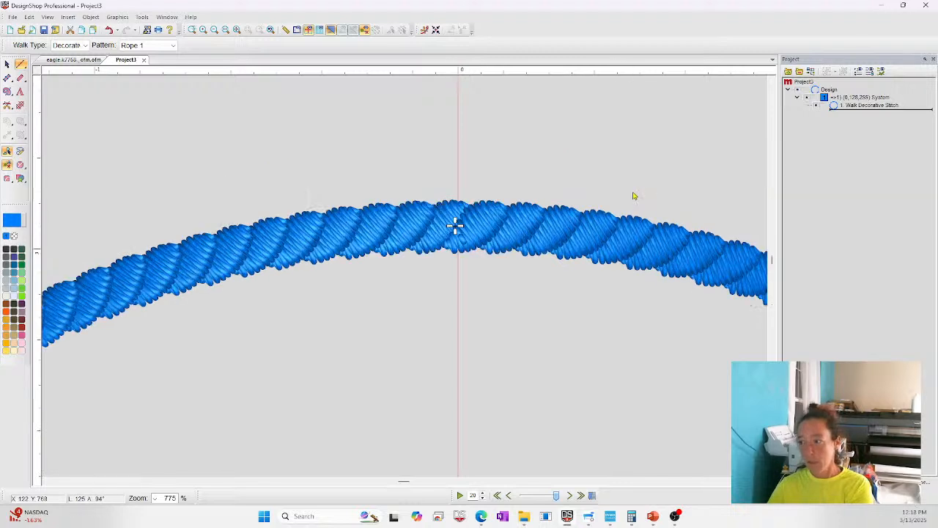
click(552, 250)
right_click(566, 241)
click(582, 212)
right_click(605, 214)
click(617, 217)
right_click(613, 233)
click(598, 249)
right_click(591, 260)
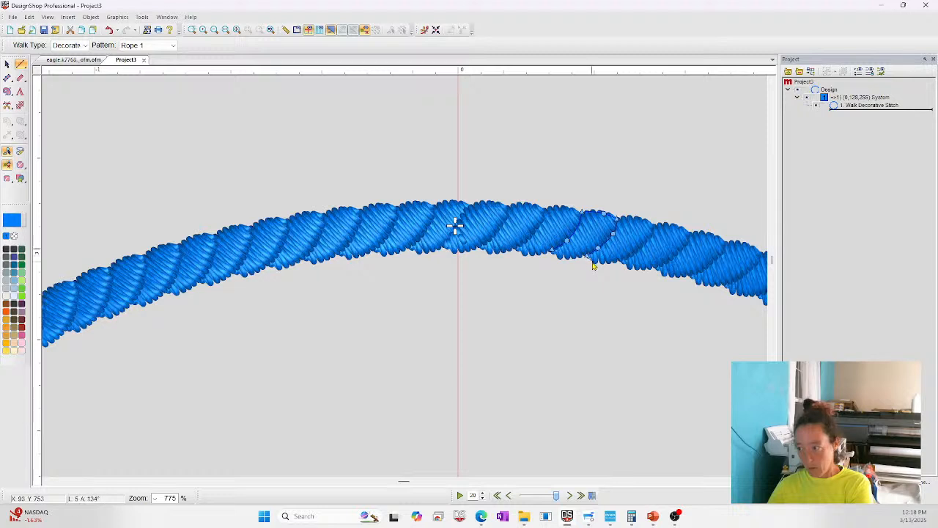
- Continue the line under the second twist, up between the twists, and around the outer edge of the third twist
click(609, 262)
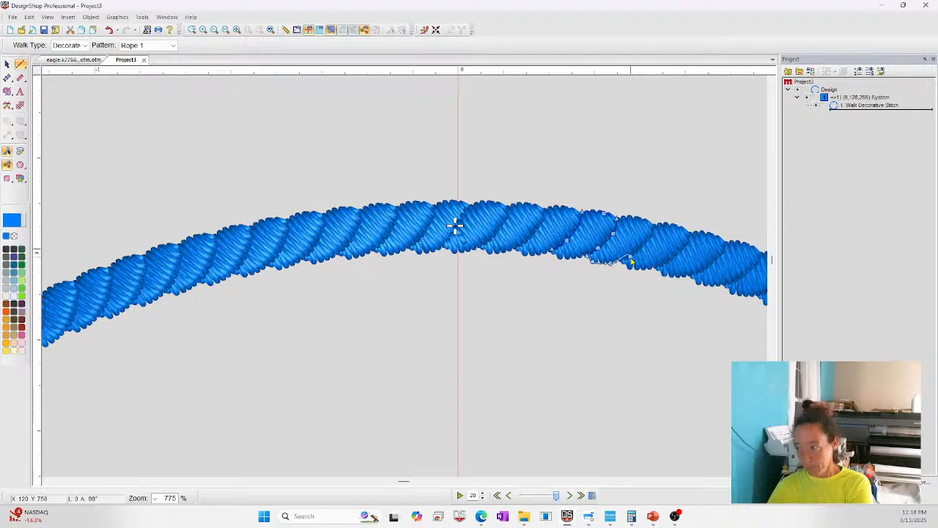
click(647, 244)
right_click(665, 225)
right_click(685, 231)
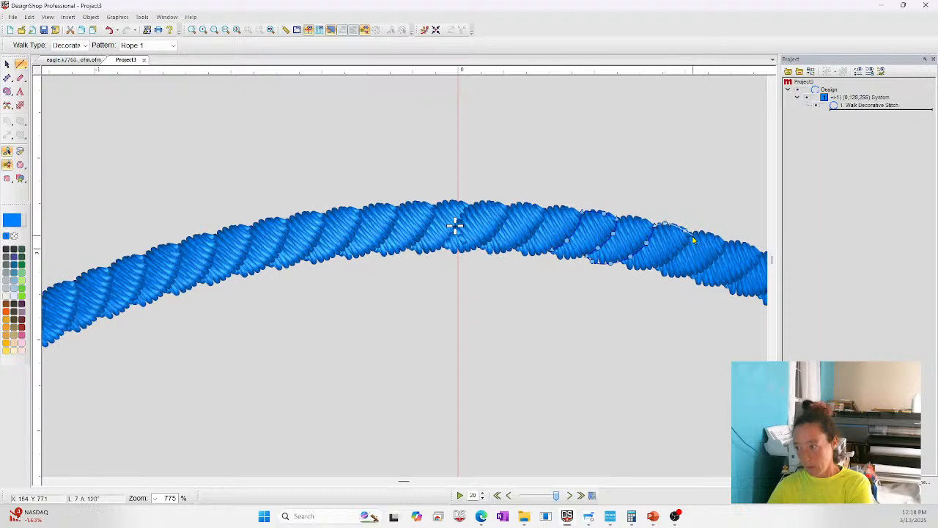
click(688, 236)
right_click(670, 259)
right_click(645, 270)
click(625, 265)
key(Return)
- Trace back over the second twist and under the first to the starting point, and finish the outline
click(621, 264)
right_click(641, 250)
click(655, 225)
right_click(639, 217)
click(617, 219)
right_click(613, 234)
right_click(598, 249)
right_click(582, 256)
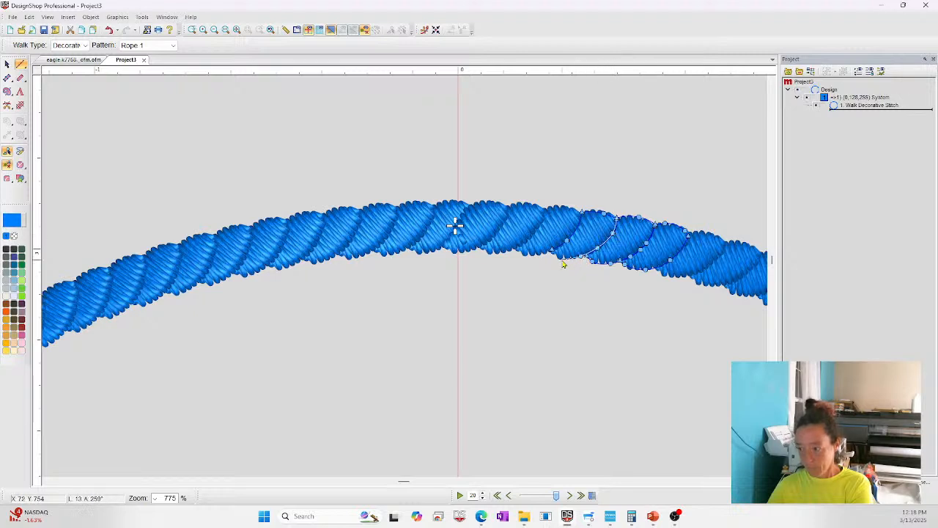
click(550, 253)
key(Return)
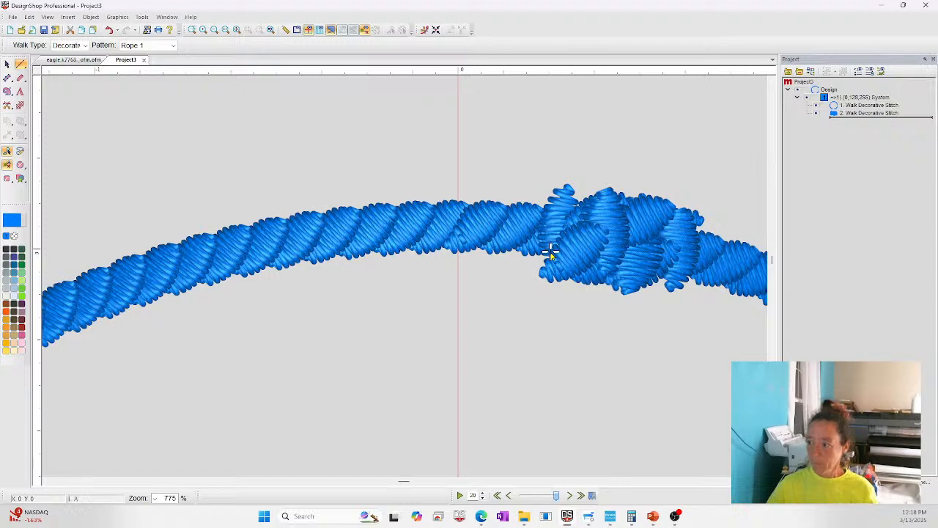
- Set the traced outline's walk type to Normal and its colour to 1640 Pond Mauve
click(84, 45)
click(70, 60)
click(6, 256)
click(329, 171)
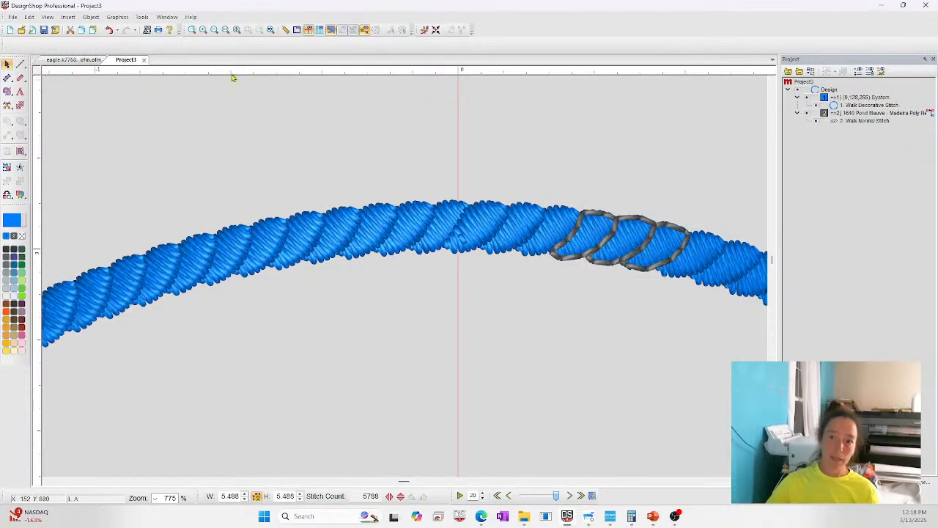
- Change the Pond Mauve outline's walk type to Bean and deselect it
click(865, 121)
click(70, 45)
click(66, 66)
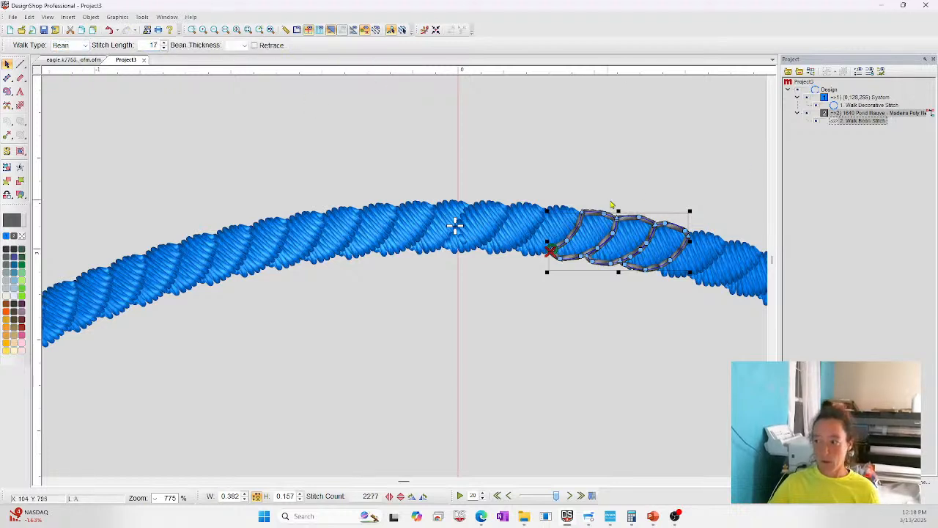
click(712, 186)
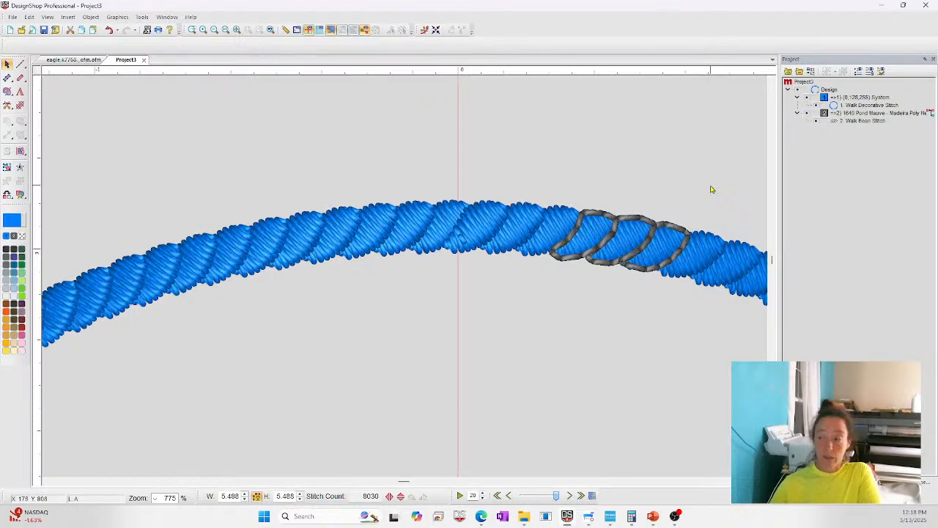
- Move the bean stitch outline off the rope to the space above it, and change the rope circle's decorative pattern to Rope 2
click(644, 223)
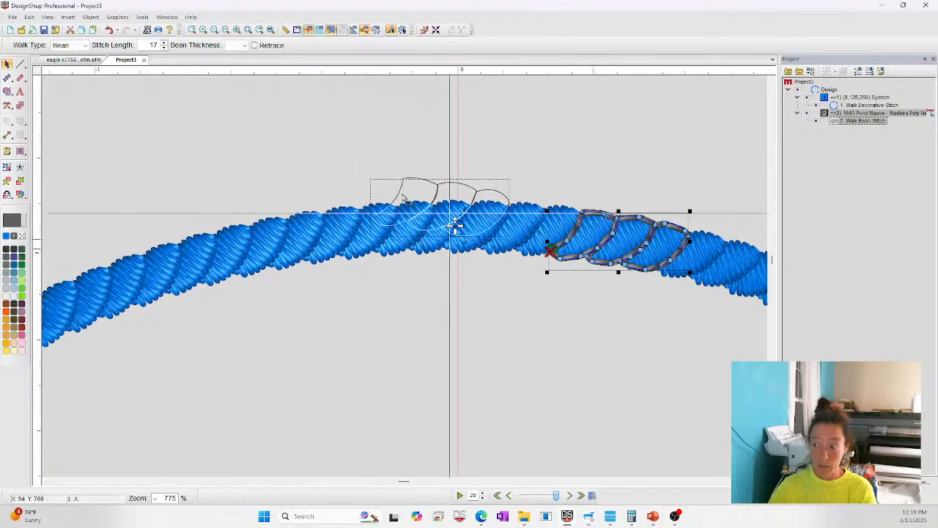
drag(597, 247, 386, 140)
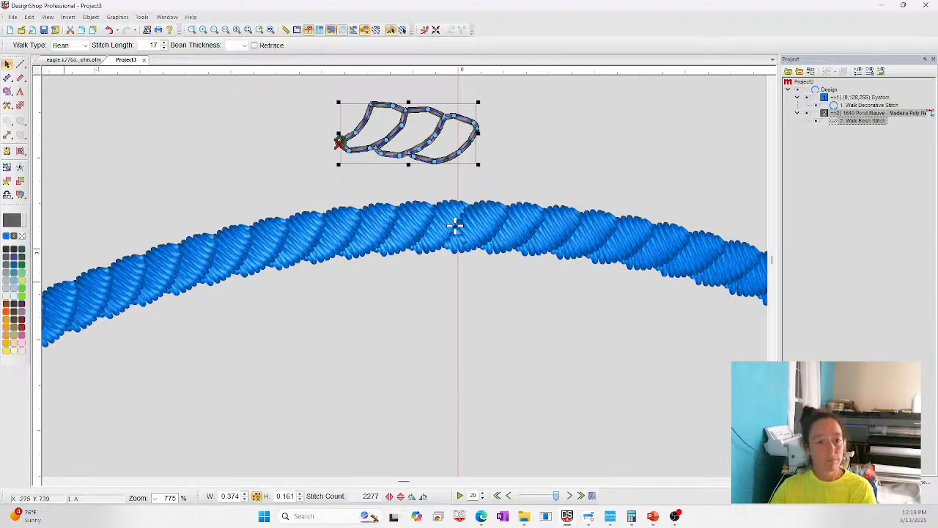
click(455, 224)
click(147, 46)
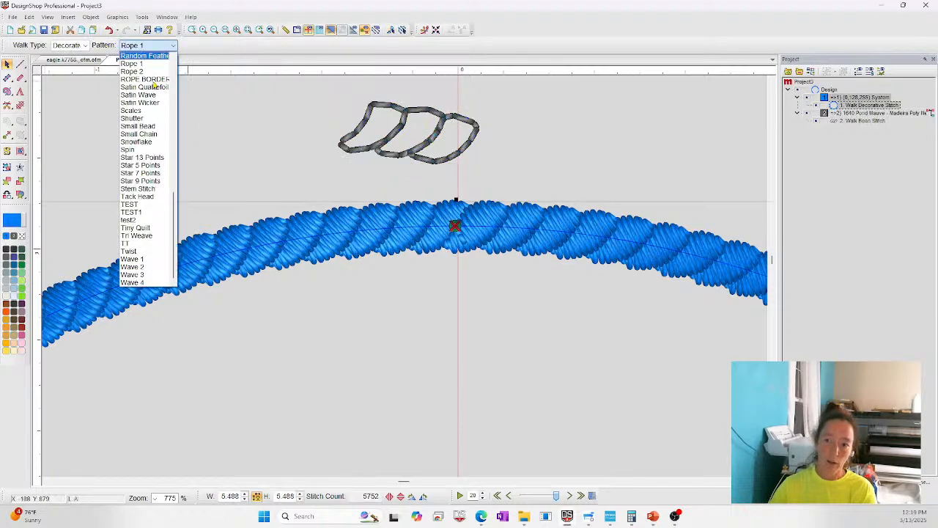
click(147, 72)
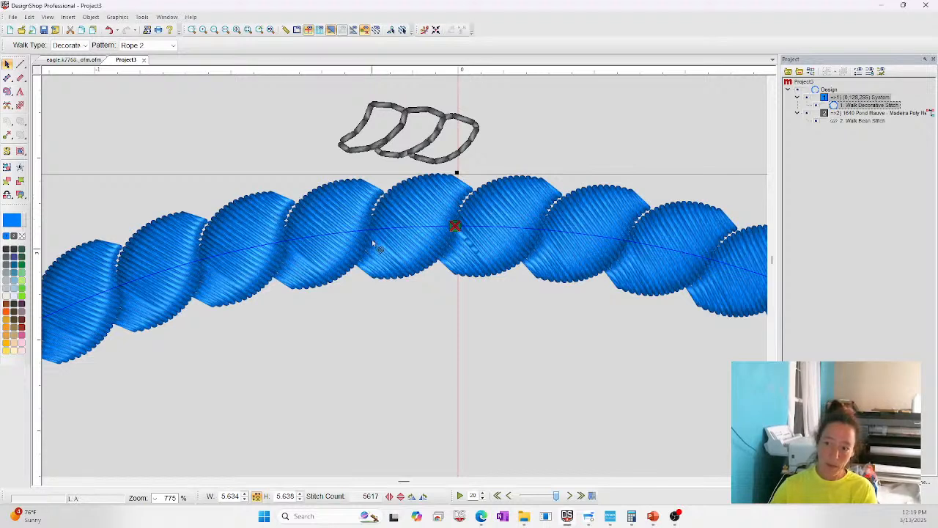
click(199, 132)
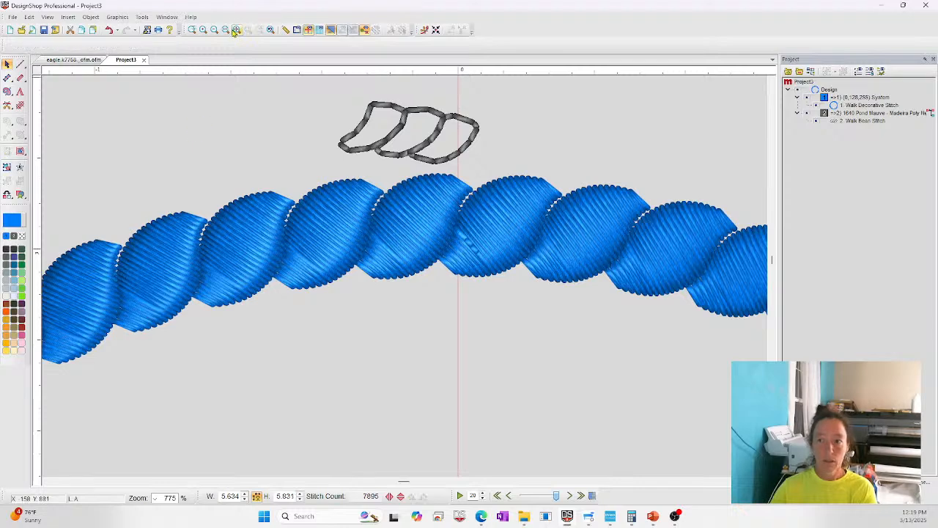
- Scale the rope circle down proportionally to about 4.55 in width and height, and deselect it
click(235, 30)
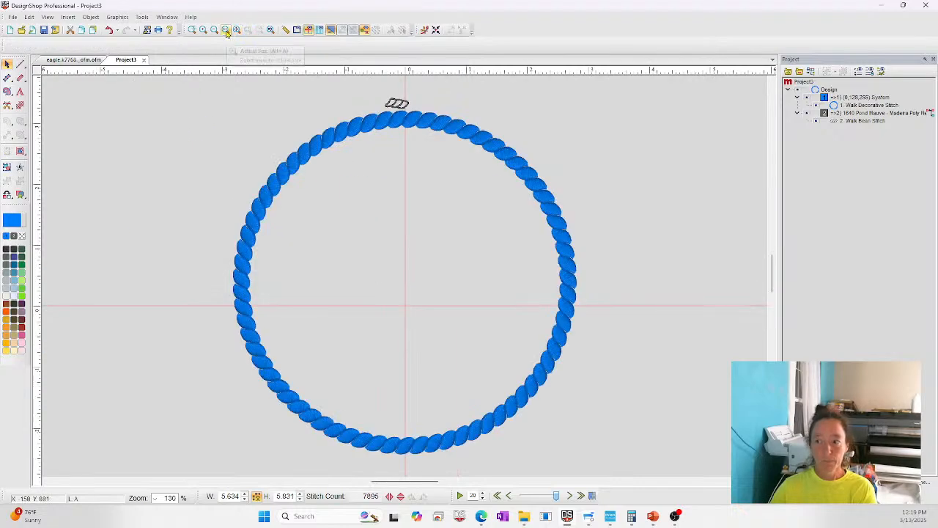
click(444, 134)
drag(580, 105, 546, 141)
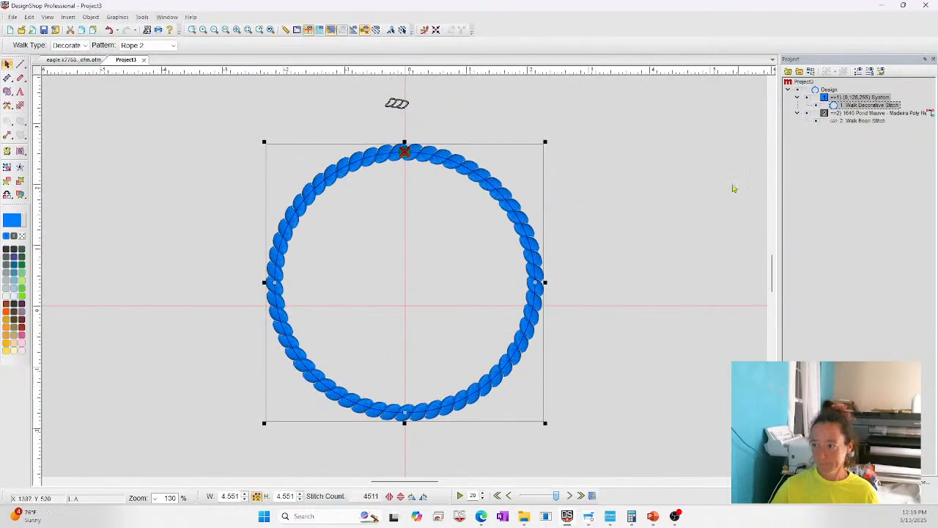
click(692, 153)
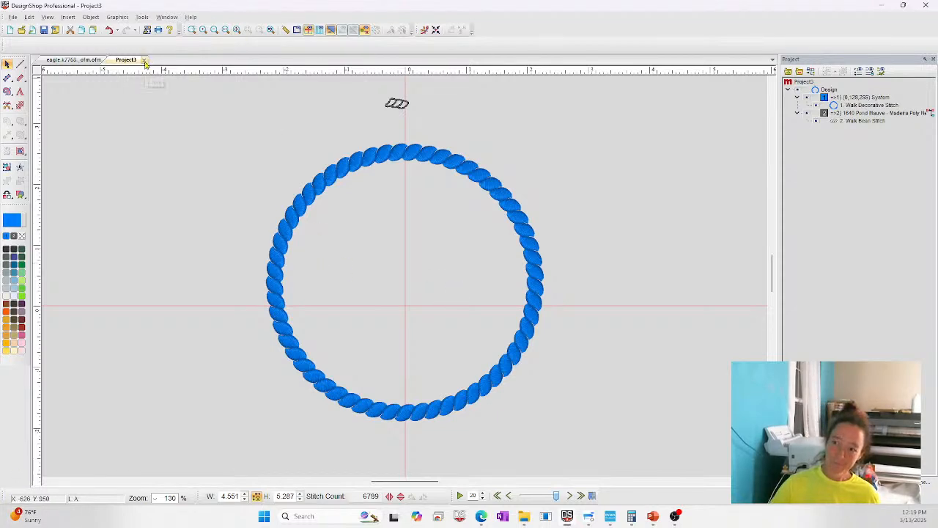
- Switch to the PowerPoint slide show to read the Design Checker question, and return to Project3 in DesignShop
click(653, 516)
click(636, 466)
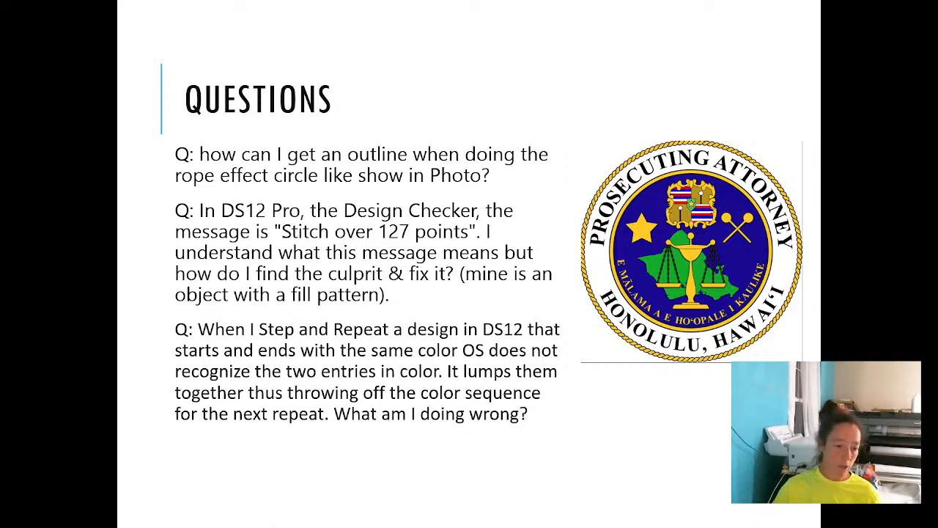
key(alt+Tab)
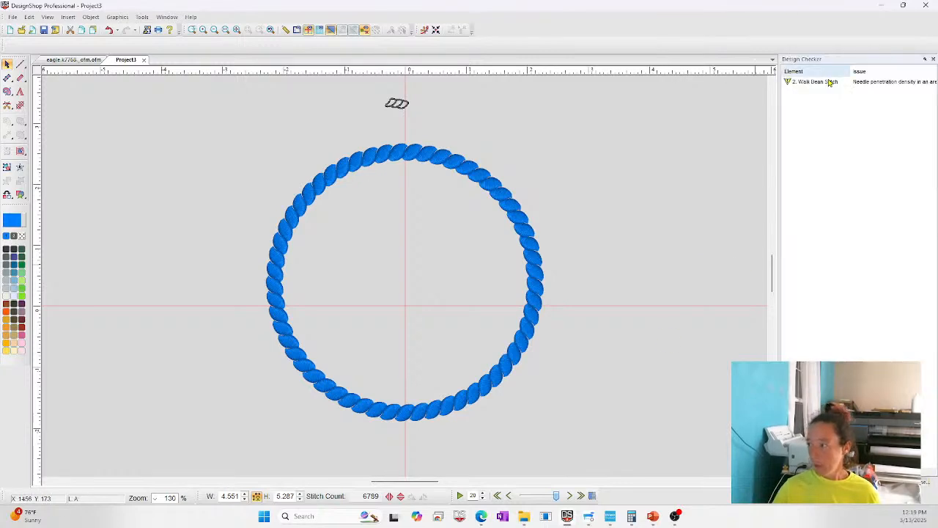
- Locate the Walk Bean Stitch element flagged by the Design Checker and examine the rope outline up close
click(829, 82)
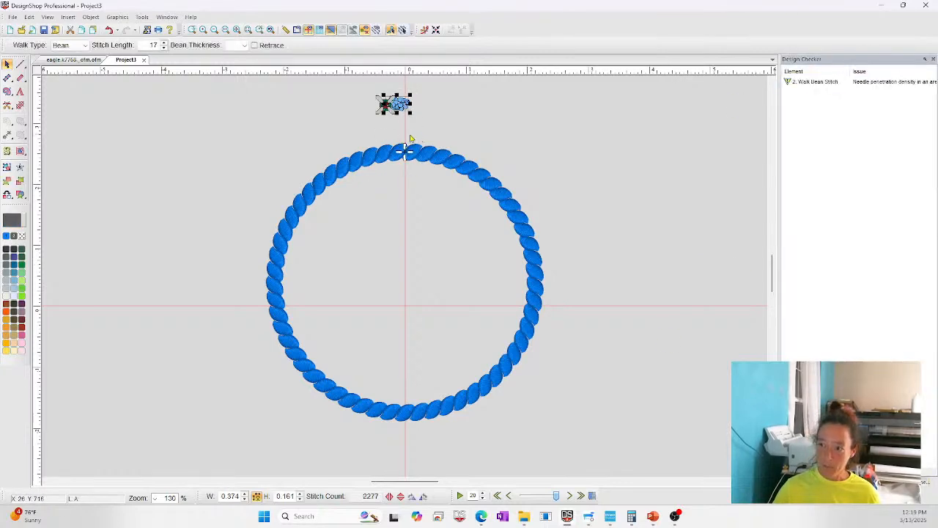
click(801, 84)
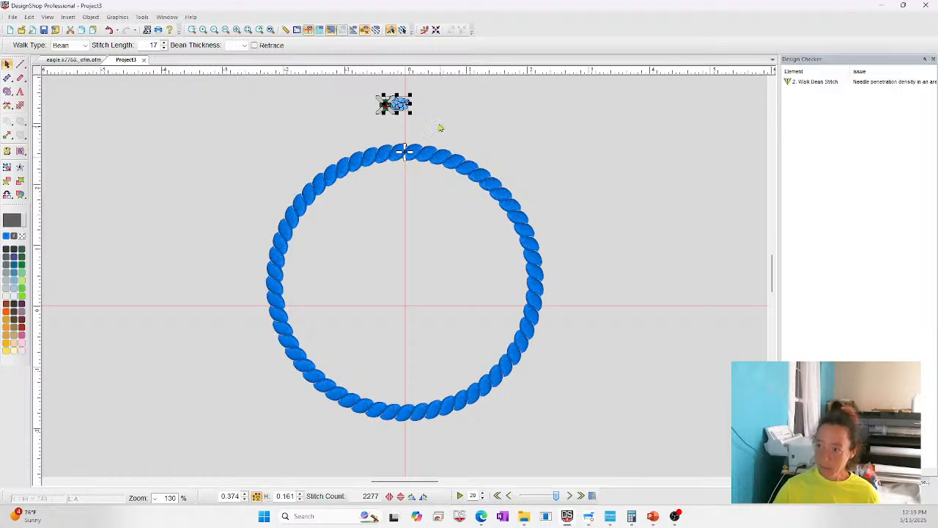
click(192, 30)
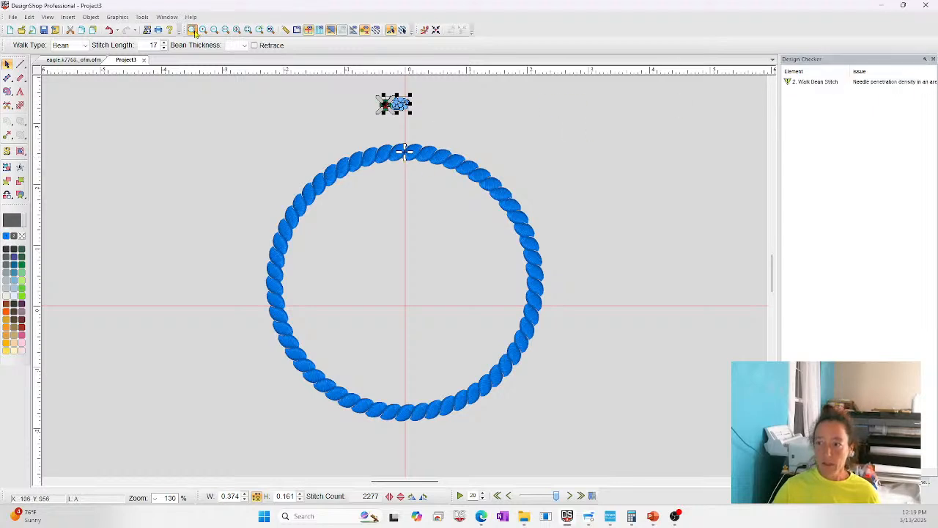
drag(359, 87, 408, 115)
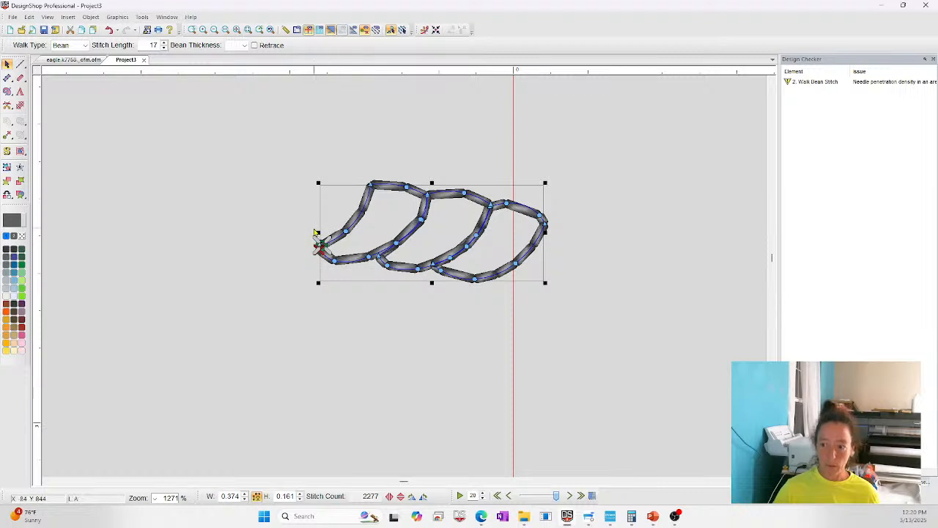
click(799, 82)
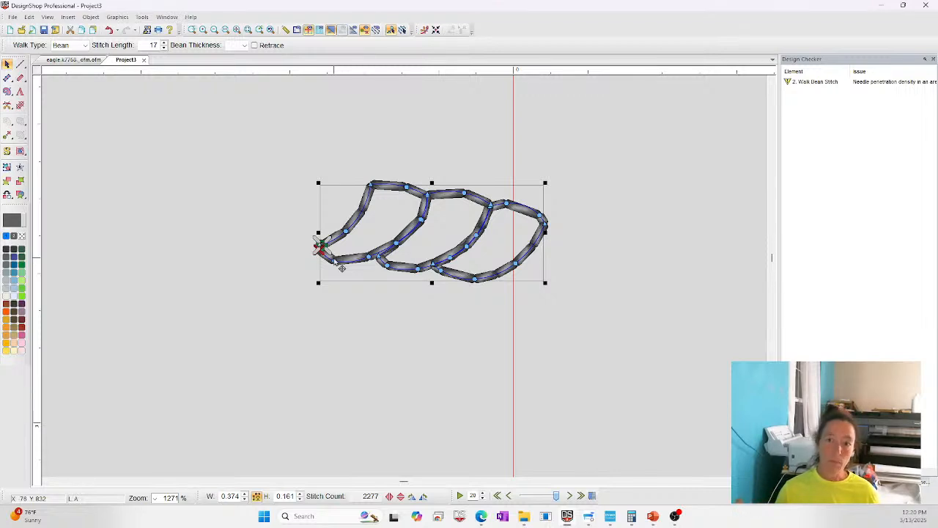
- Switch to the eagle design and locate several flagged columns and bean stitches from the Design Checker in the full design
click(66, 60)
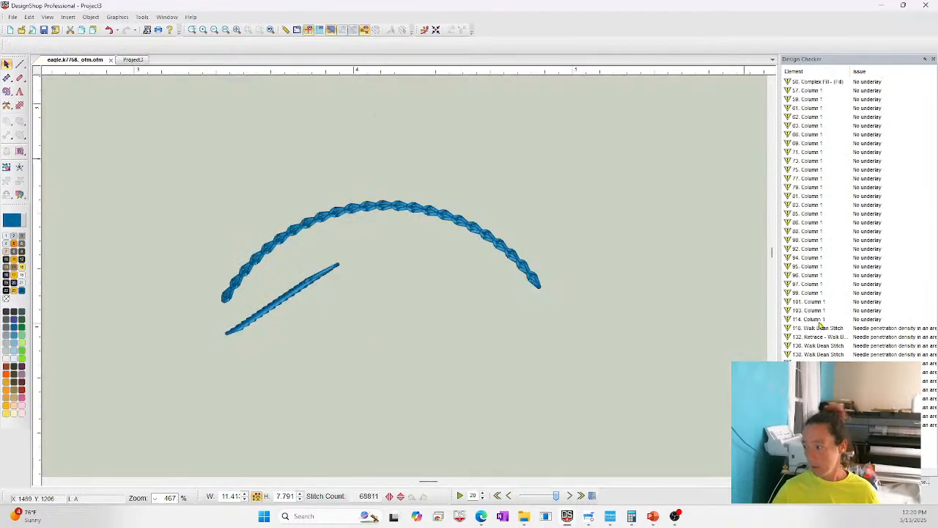
click(813, 231)
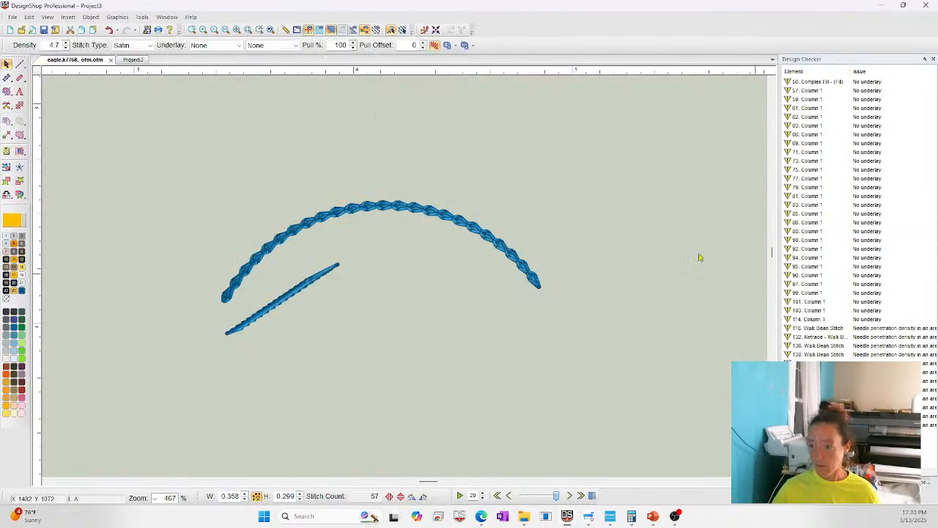
click(238, 30)
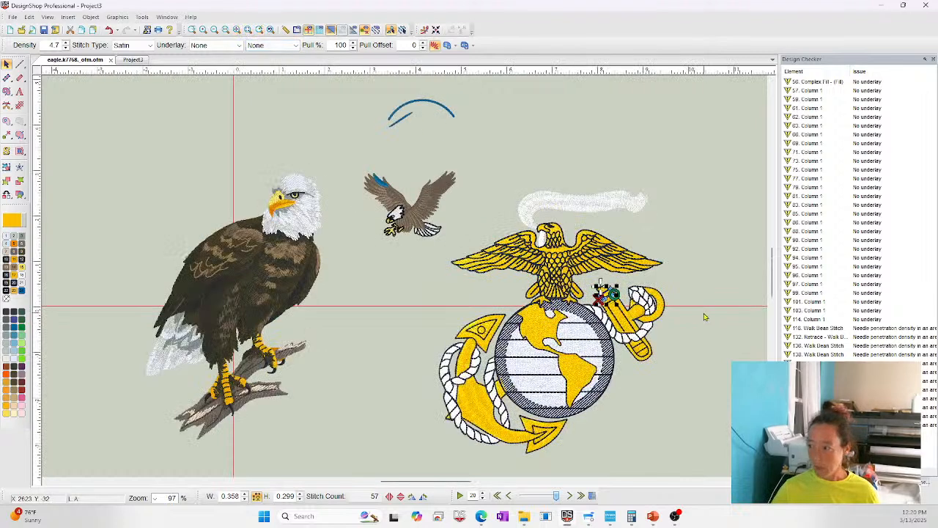
click(871, 371)
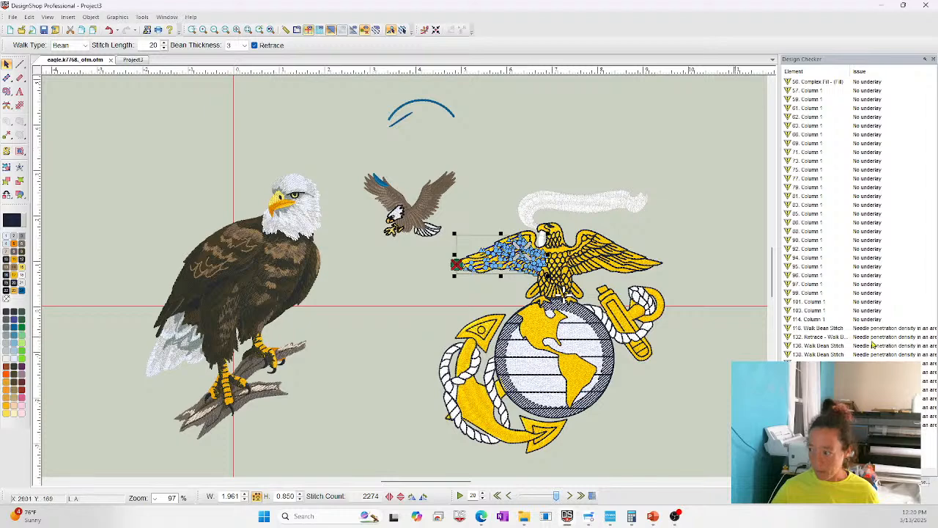
click(842, 346)
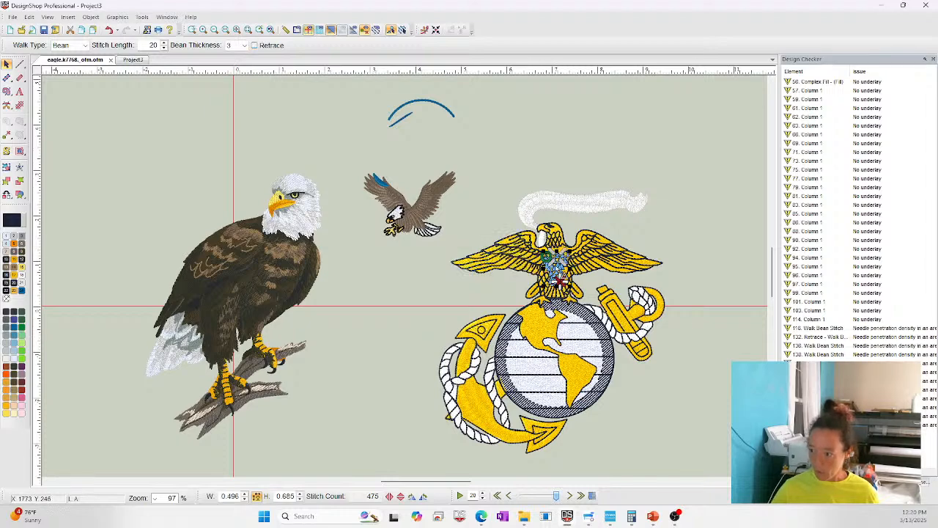
click(824, 138)
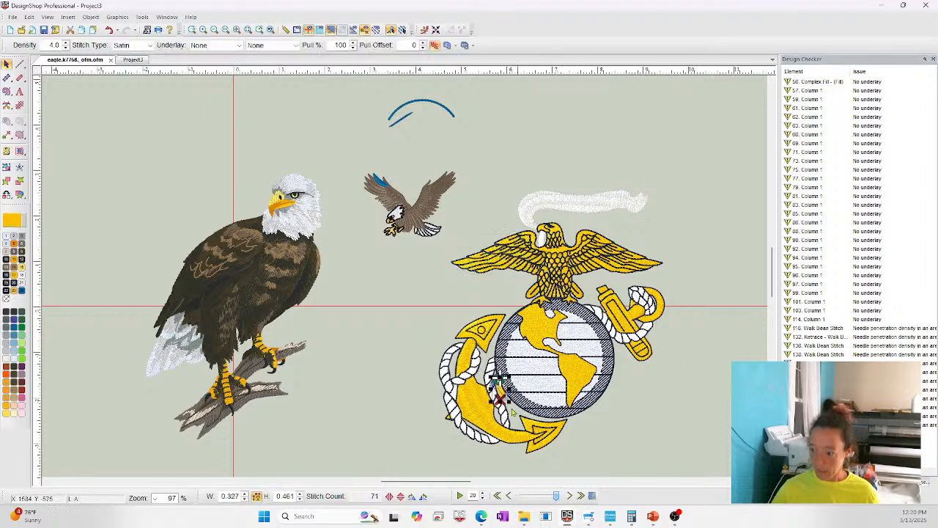
click(835, 108)
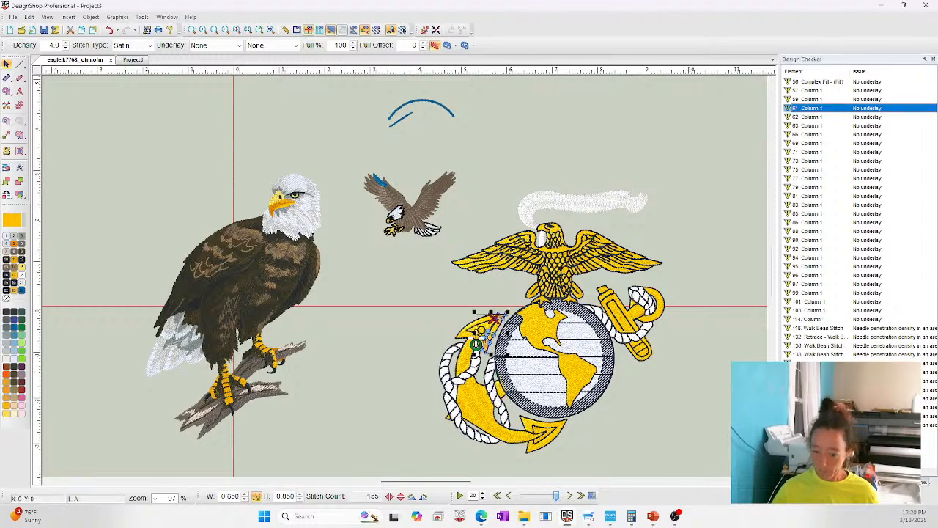
- Locate the flagged bean stitches on the emblem eagle's head and a column without underlay on the anchor
click(812, 336)
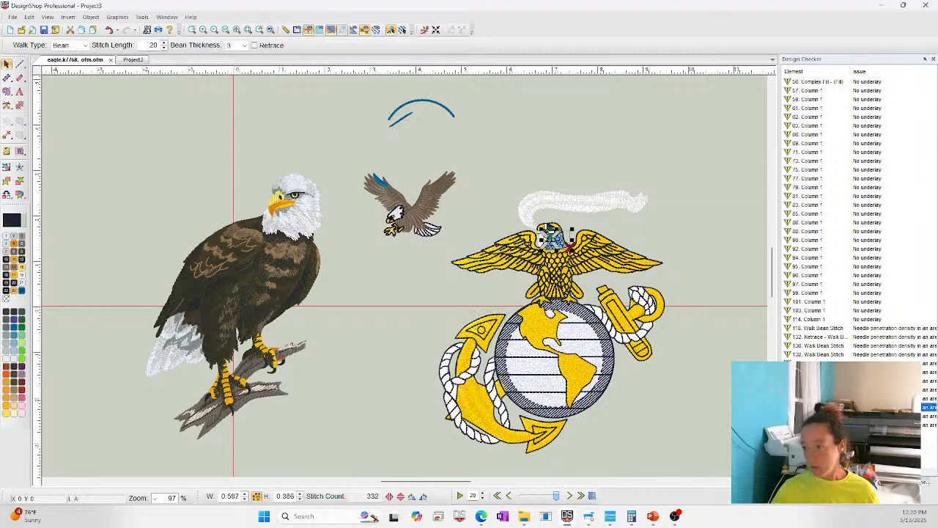
click(817, 389)
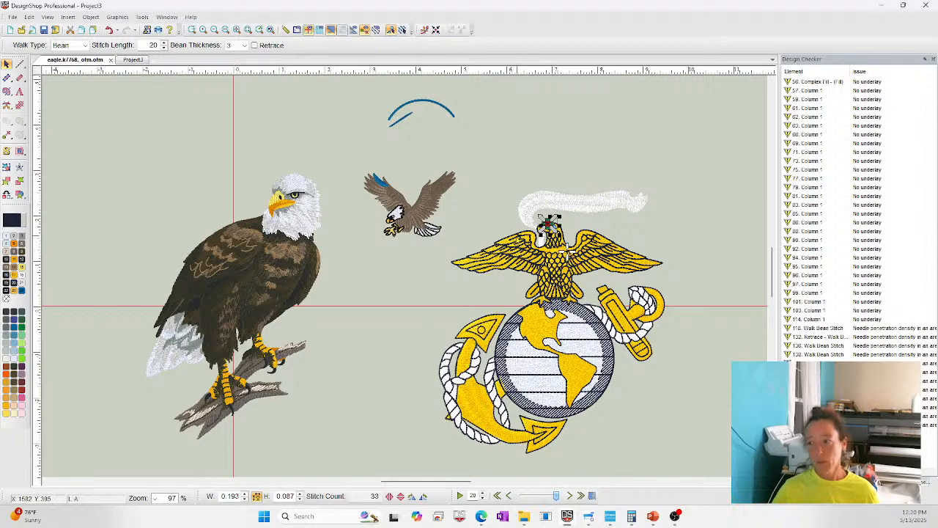
click(785, 134)
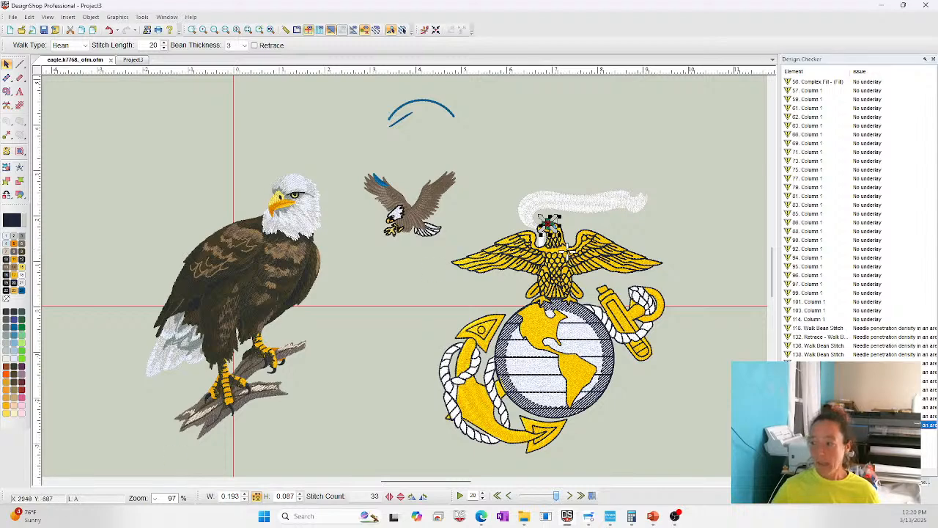
click(798, 196)
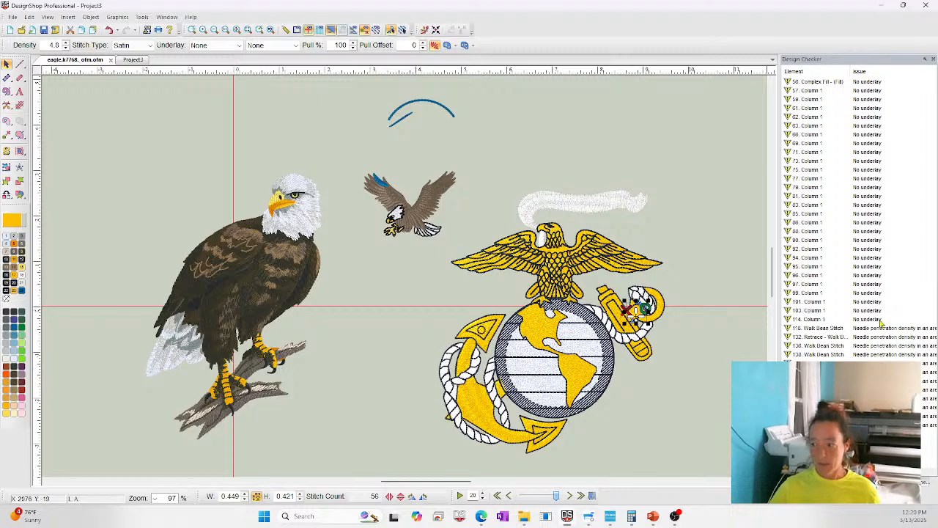
- Examine the flagged Walk Bean Stitch on the emblem eagle's chest up close, and bring the PowerPoint questions slide back up
click(887, 345)
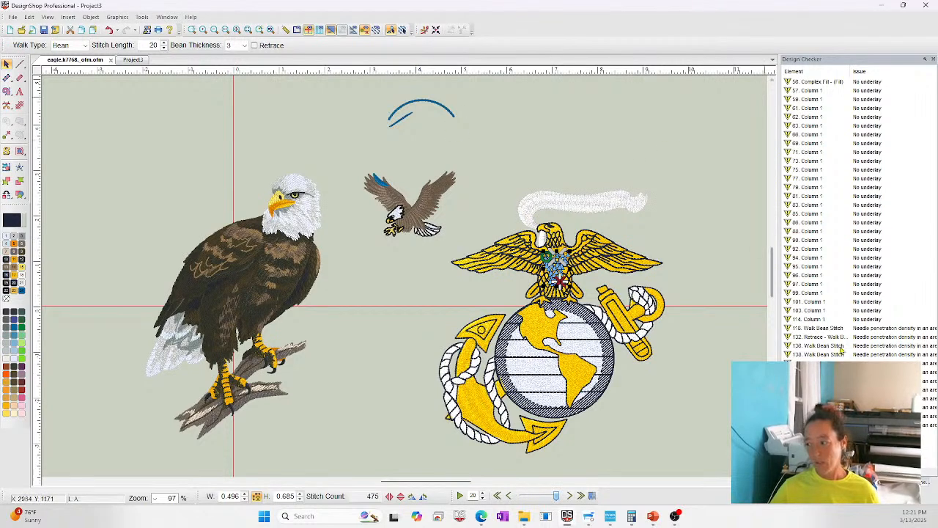
click(192, 31)
drag(507, 241, 617, 291)
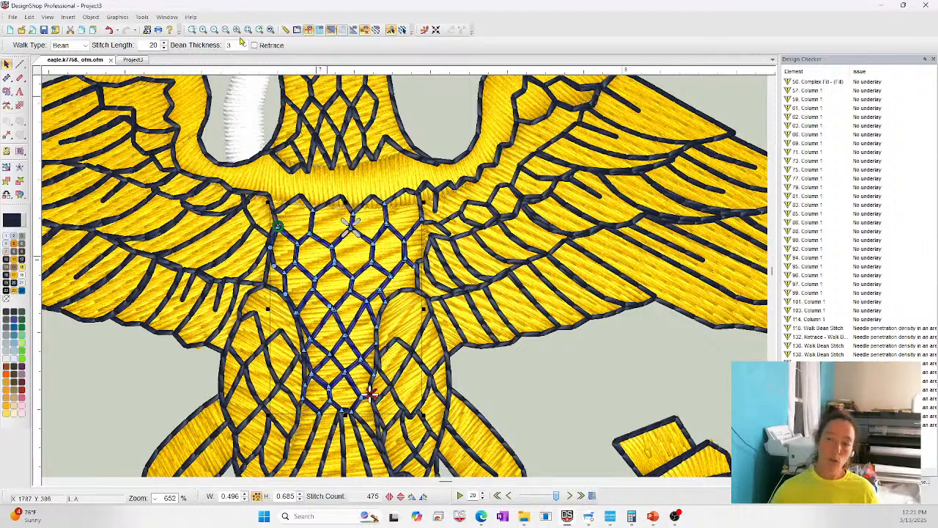
mouse_move(659, 521)
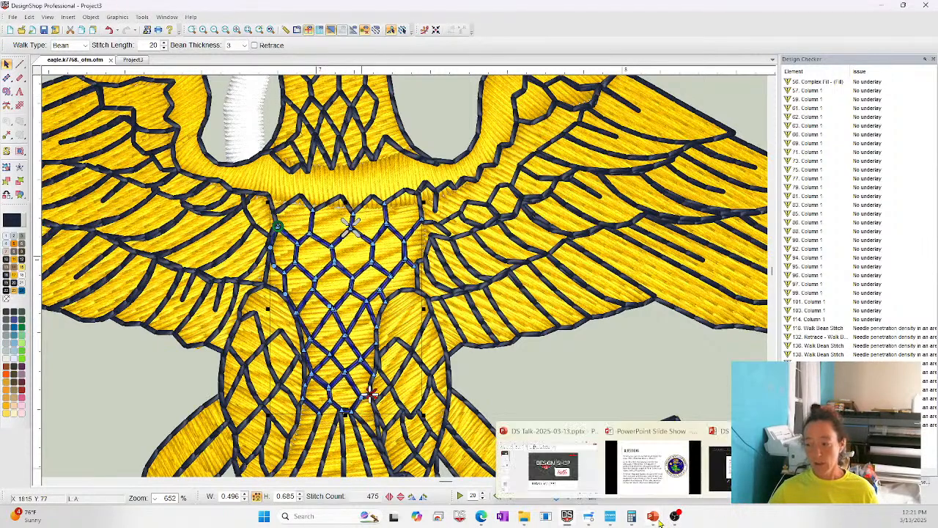
click(652, 466)
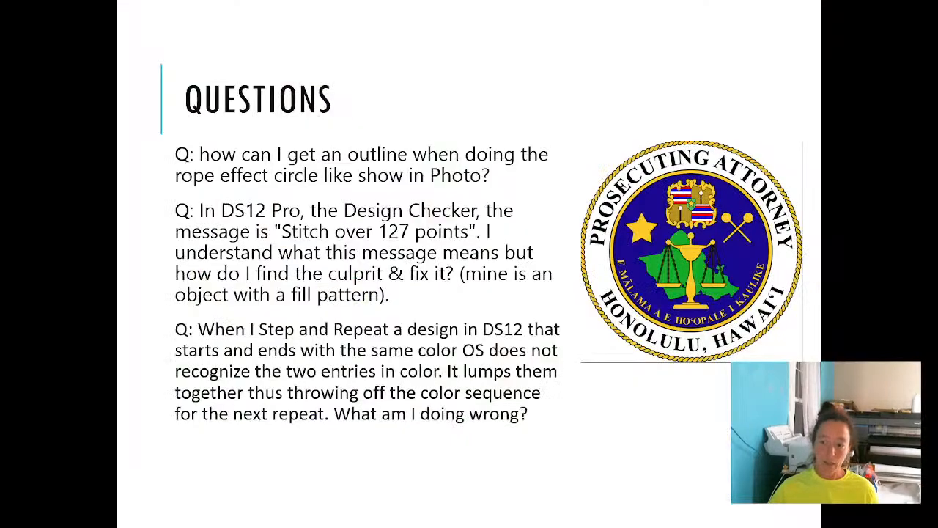
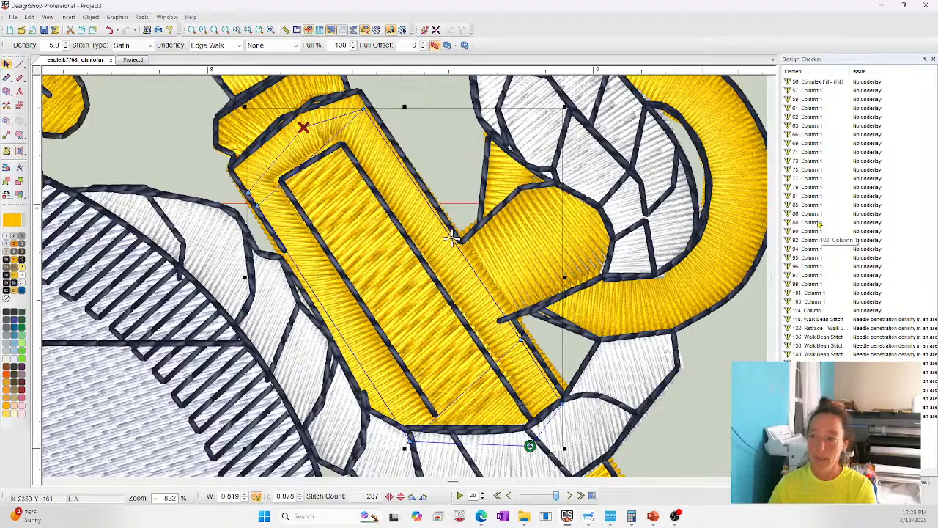
- Select further flagged columns and bean stitches in the Design Checker, and locate the one on the emblem eagle's head in the full design
click(817, 267)
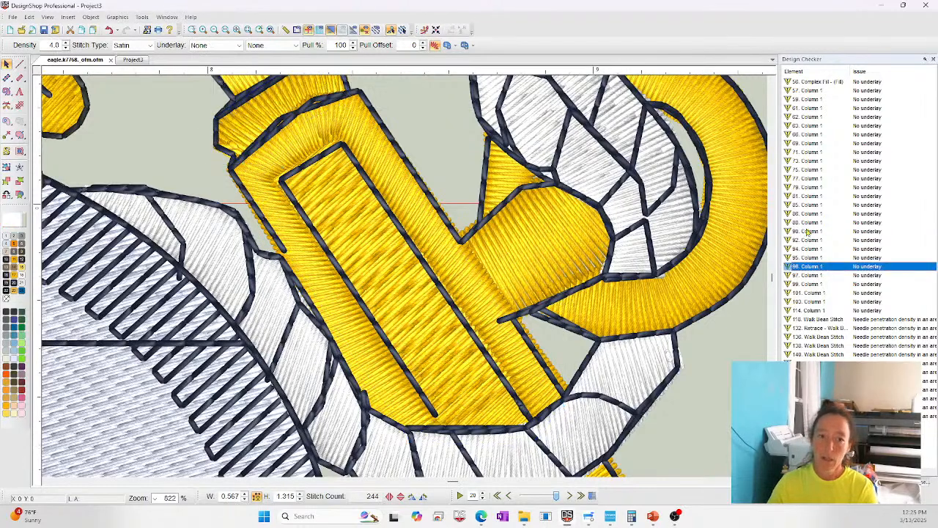
click(815, 389)
click(815, 381)
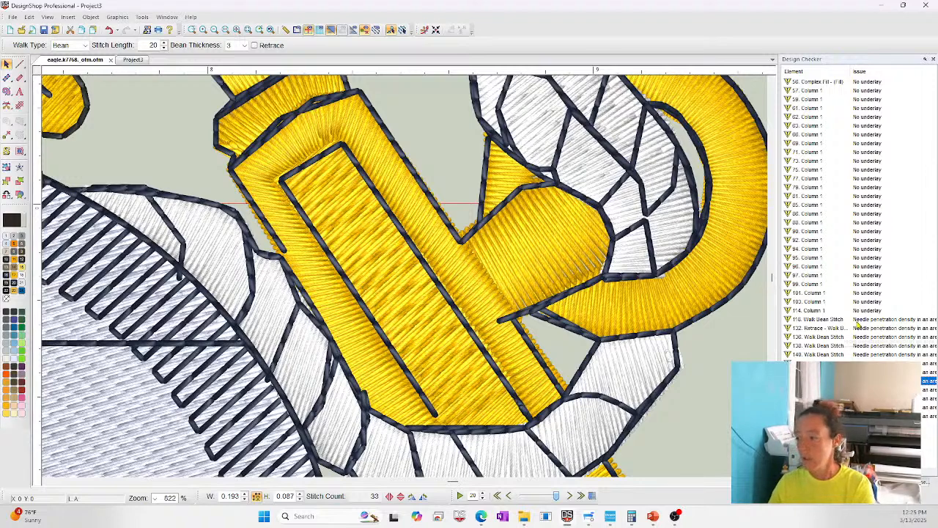
click(376, 306)
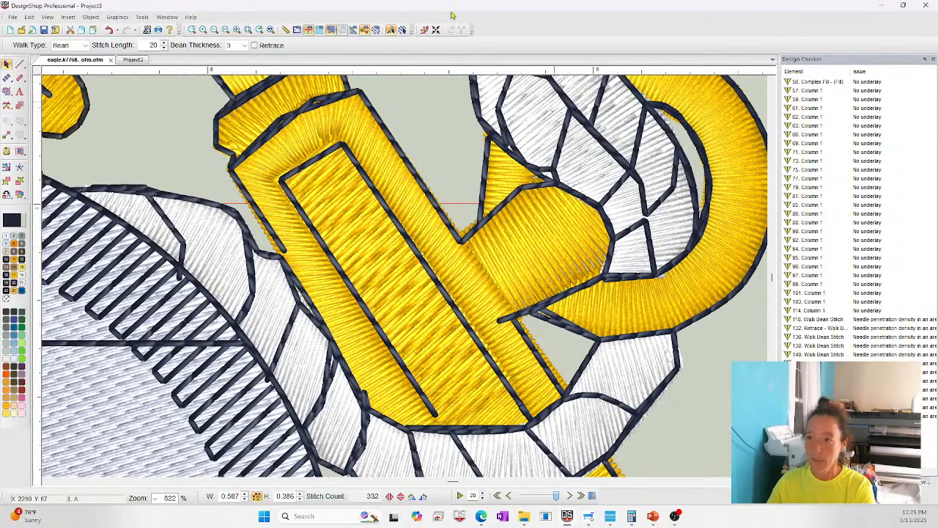
click(237, 30)
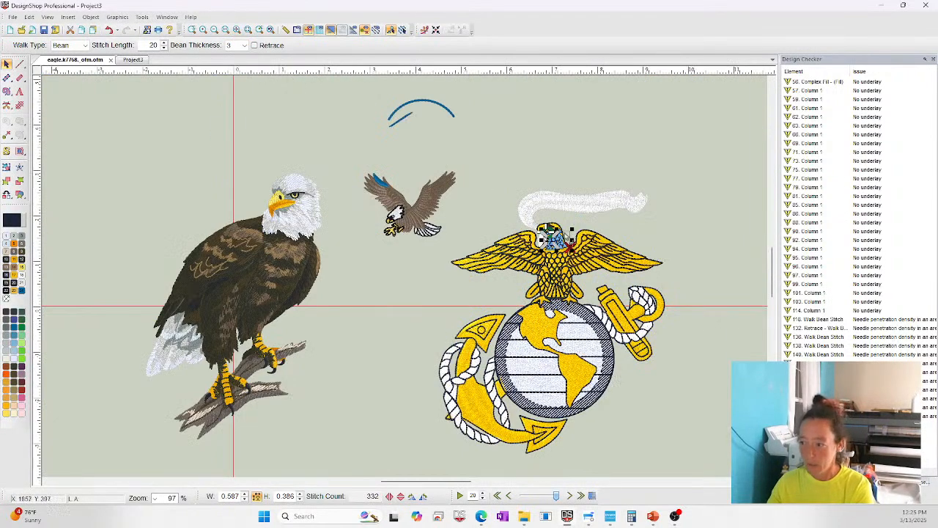
- Move the overlapping bean stitch points apart where the diamond lines cross on the emblem eagle's neck
click(192, 30)
drag(530, 213, 572, 260)
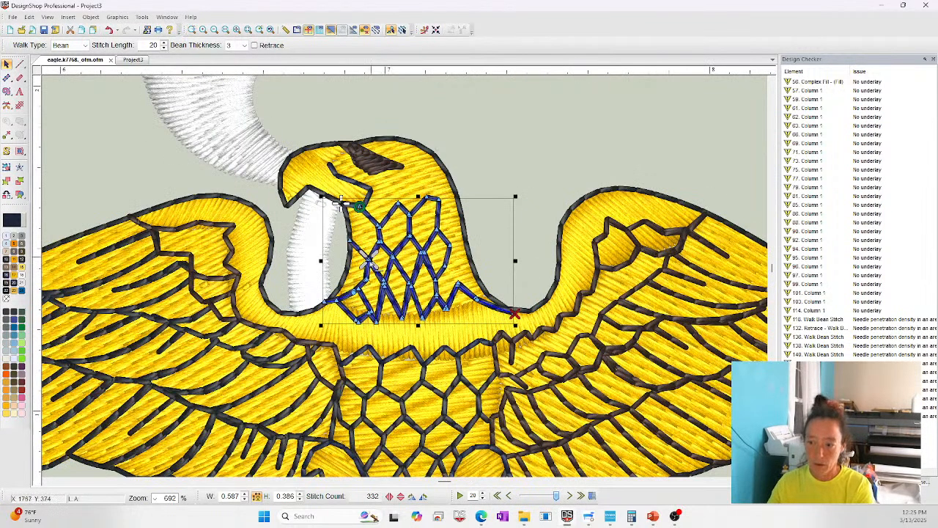
drag(348, 240, 392, 287)
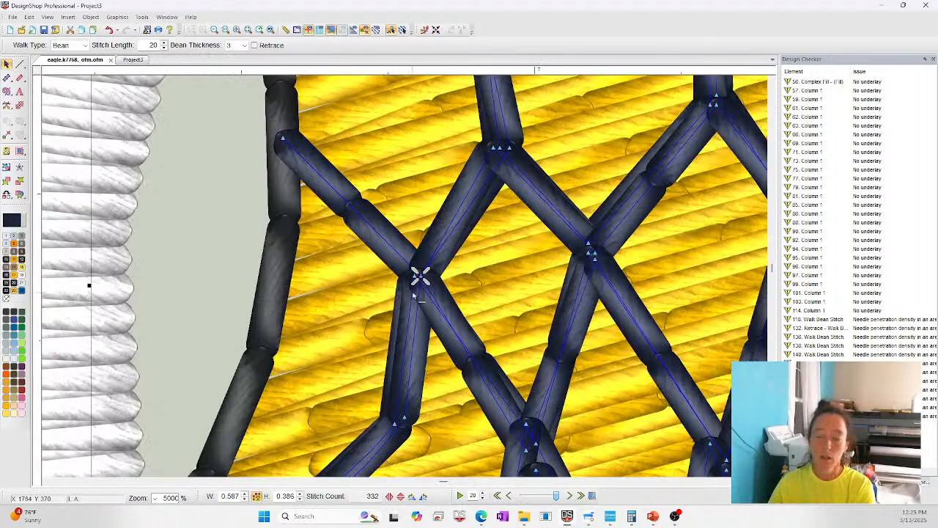
mouse_move(422, 277)
mouse_down()
mouse_move(423, 286)
mouse_move(427, 266)
mouse_move(457, 280)
mouse_move(380, 272)
mouse_move(408, 267)
mouse_up()
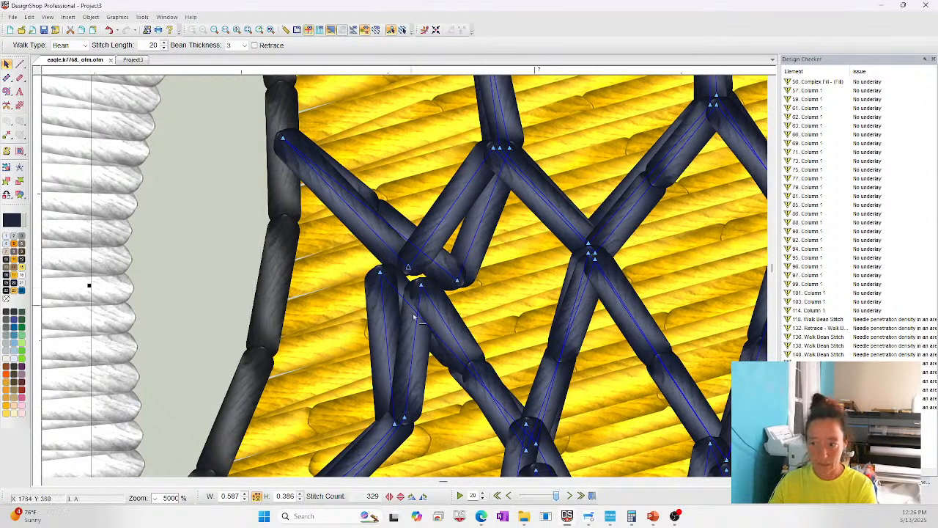
drag(380, 272, 456, 277)
- Locate the flagged column without underlay on the anchor rope up close, and select further flagged bean stitches in the full design
click(803, 284)
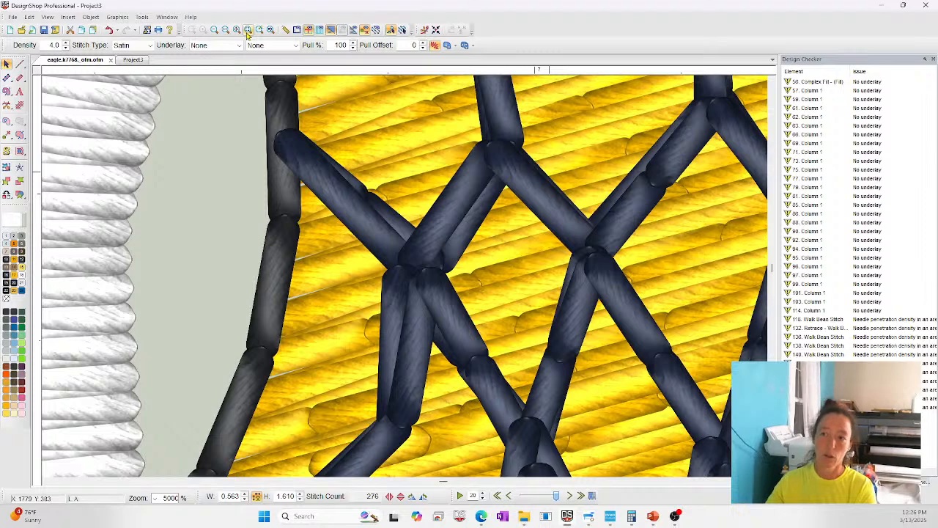
click(248, 30)
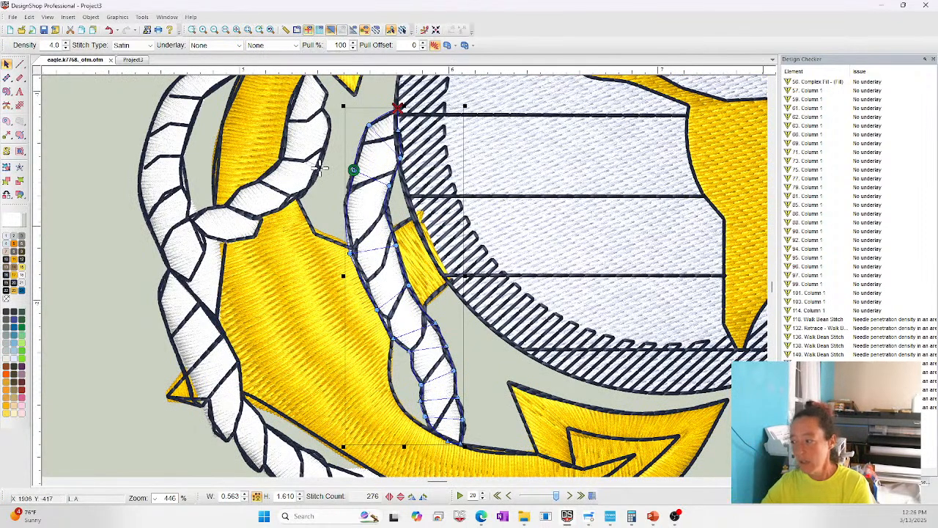
click(856, 353)
click(860, 320)
click(872, 354)
click(871, 407)
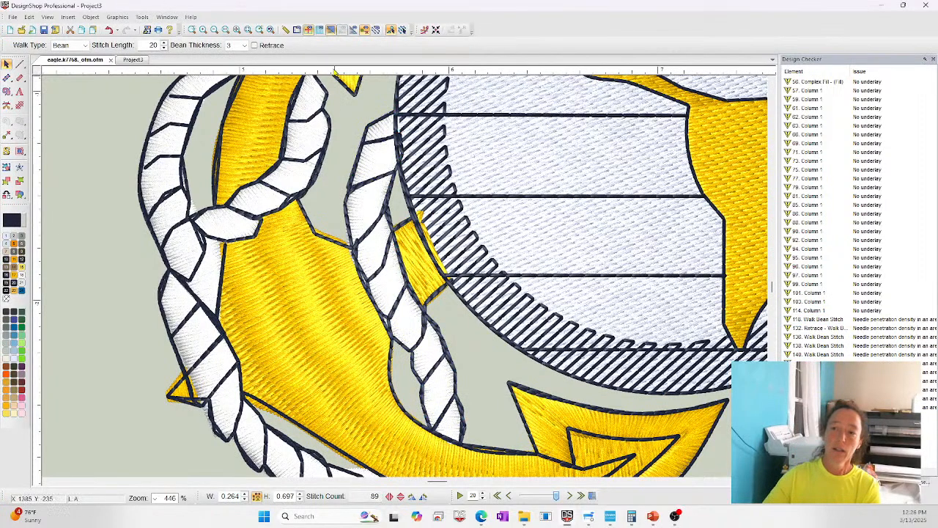
click(238, 29)
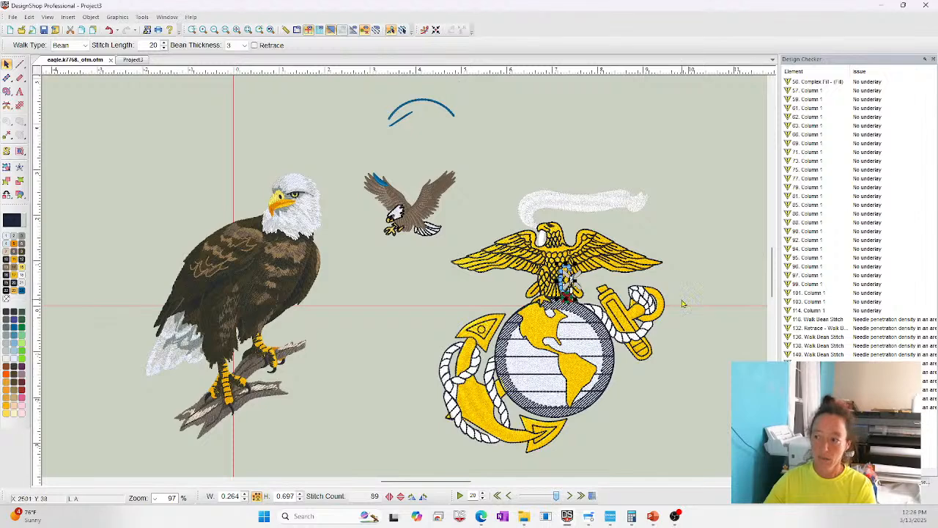
- Locate flagged bean stitches on the emblem eagle's body and wing, and flagged column 57 on the anchor's tip
click(877, 338)
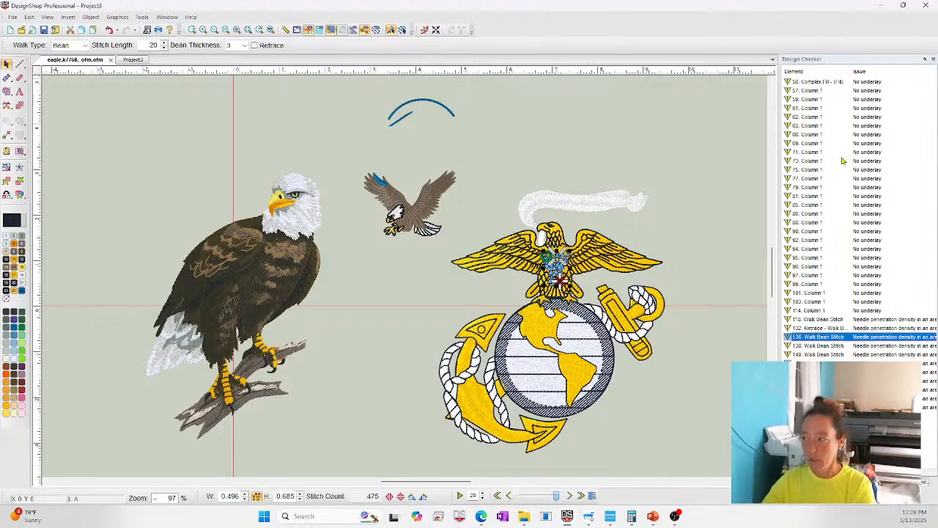
click(853, 135)
click(845, 101)
click(843, 93)
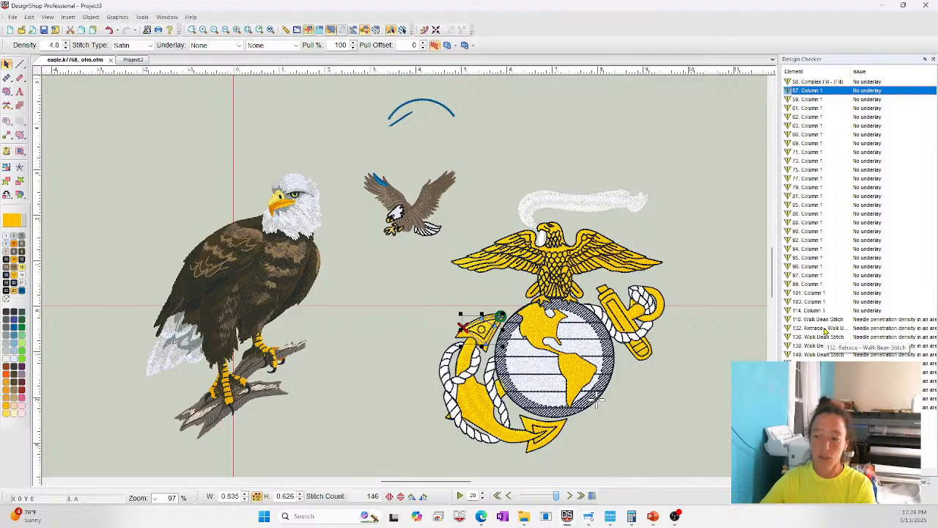
click(814, 354)
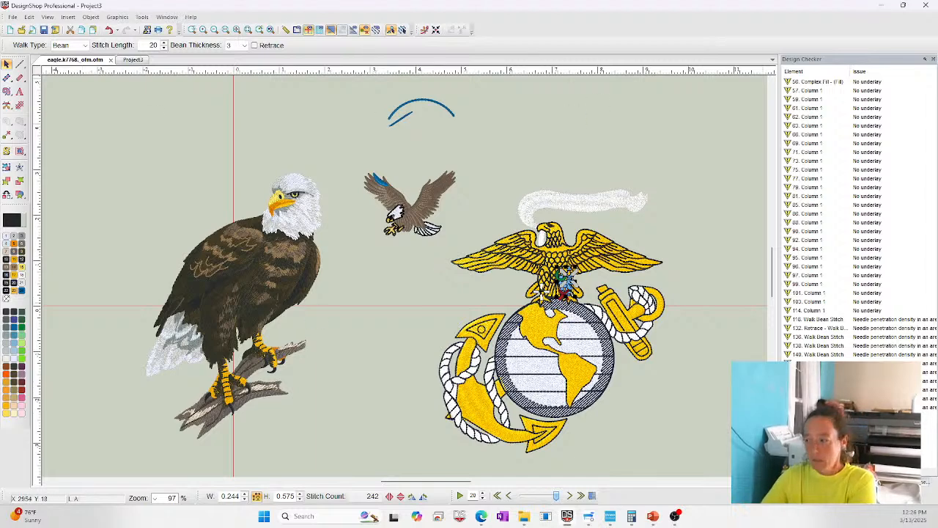
key(Down)
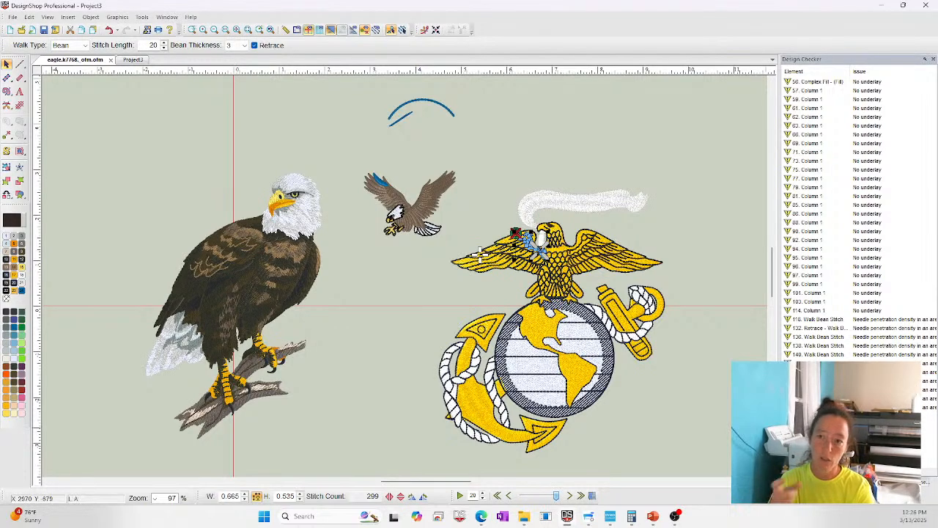
- Inspect the top stitching properties of the large yellow fill on the anchor's lower curve without changing them
click(482, 415)
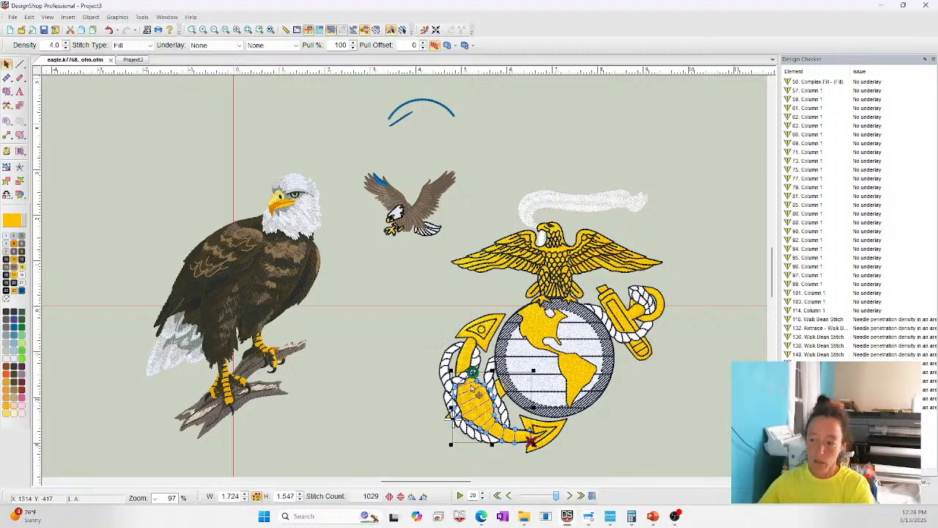
right_click(474, 389)
click(504, 186)
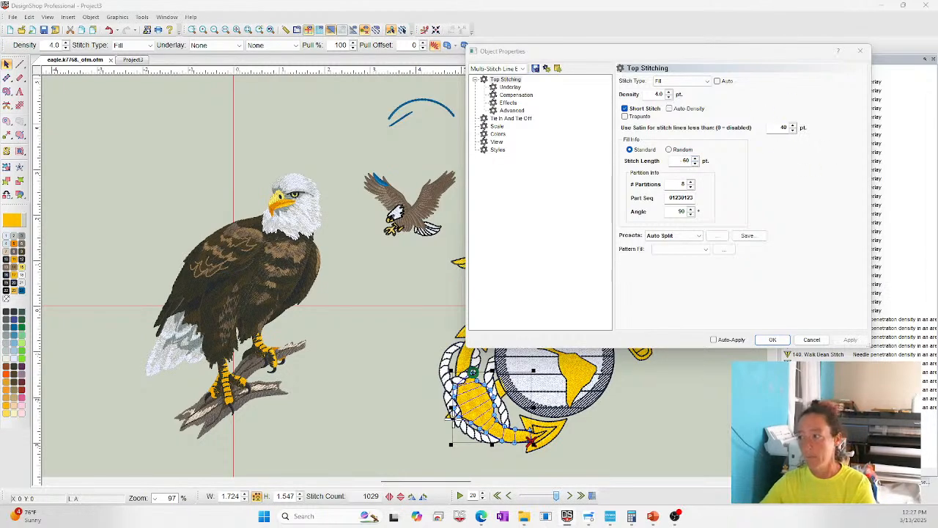
click(812, 340)
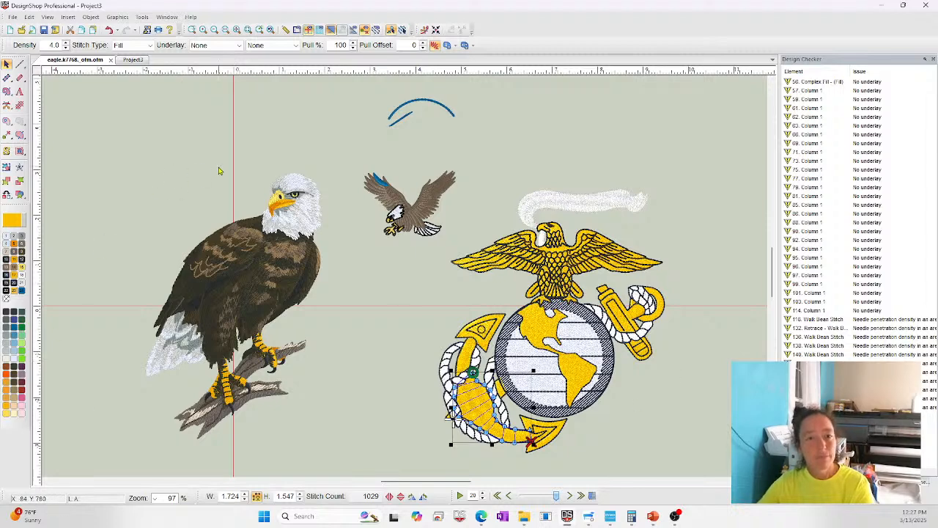
- Examine the flagged retrace bean stitches on the emblem eagle's wing up close, and select flagged column 73 and Walk Bean Stitch 118
click(834, 312)
click(834, 320)
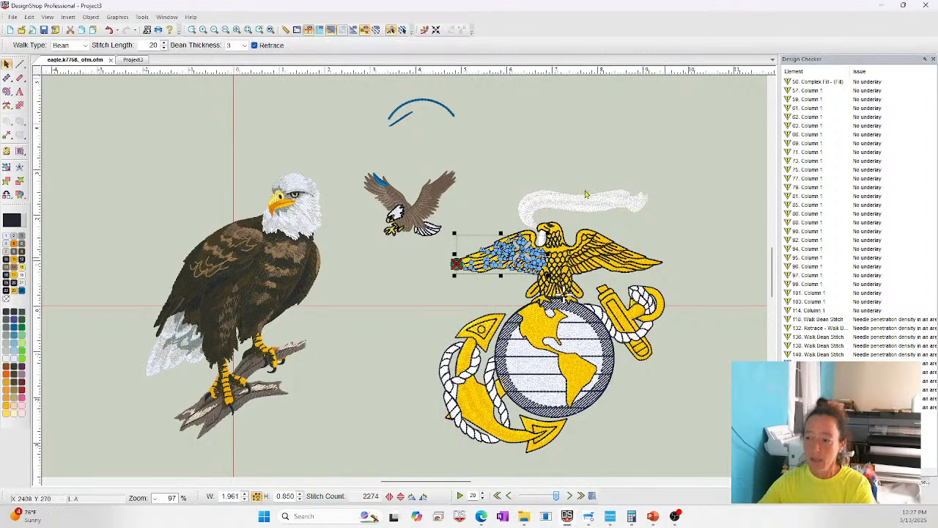
click(192, 30)
drag(486, 230, 580, 278)
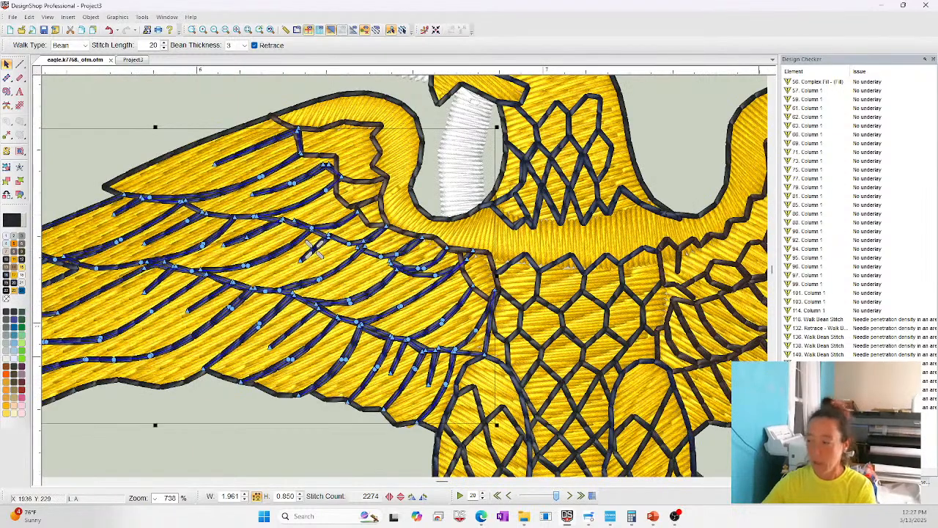
click(834, 372)
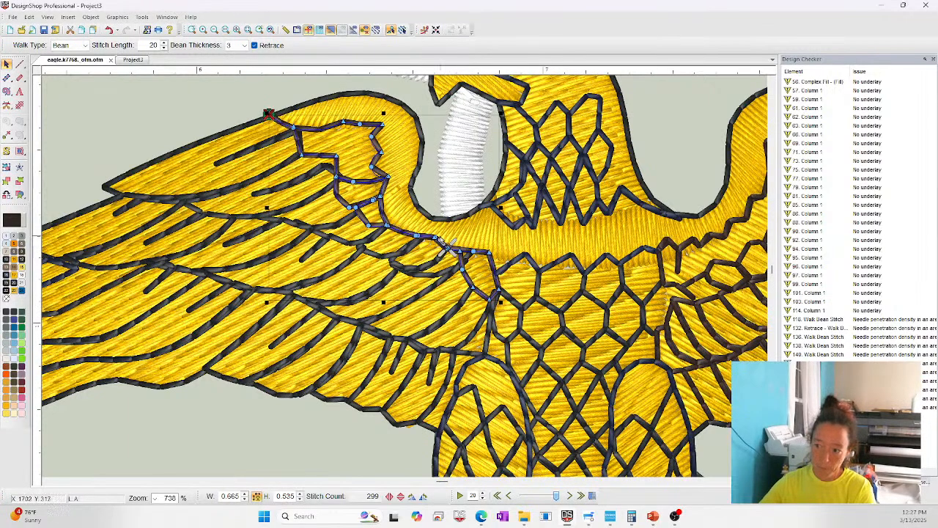
click(852, 354)
click(829, 372)
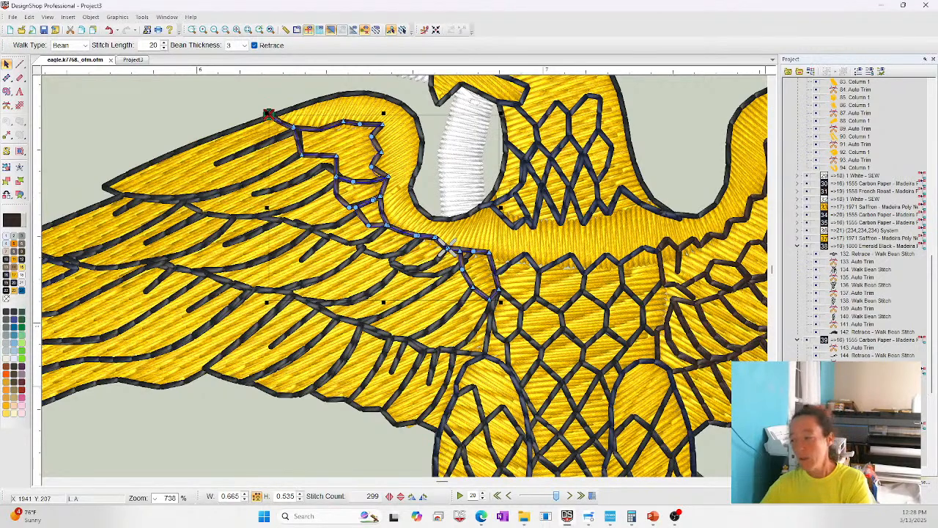
click(863, 161)
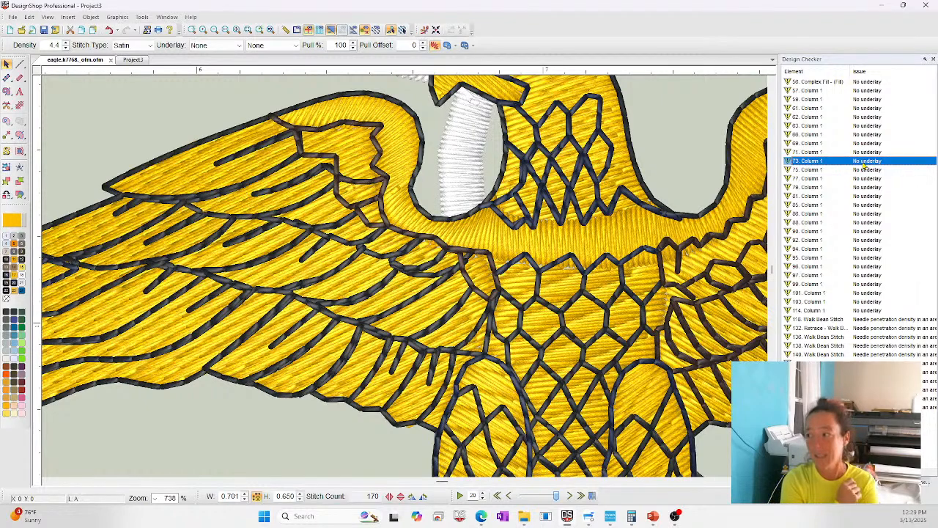
click(887, 320)
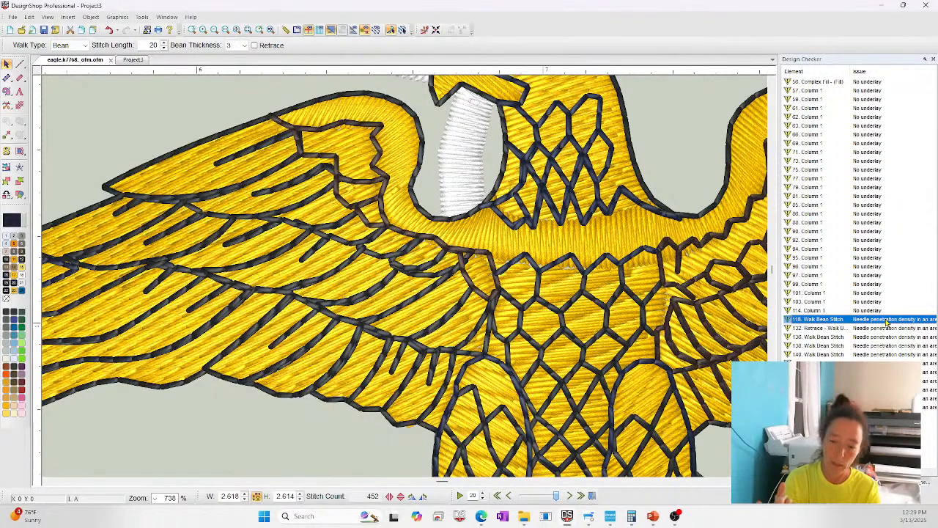
- Draw a three-point, V-shaped manual stitch line about 0.531 wide and 0.201 high in the empty area above the emblem eagle's wing
scroll(389, 86, up, 3)
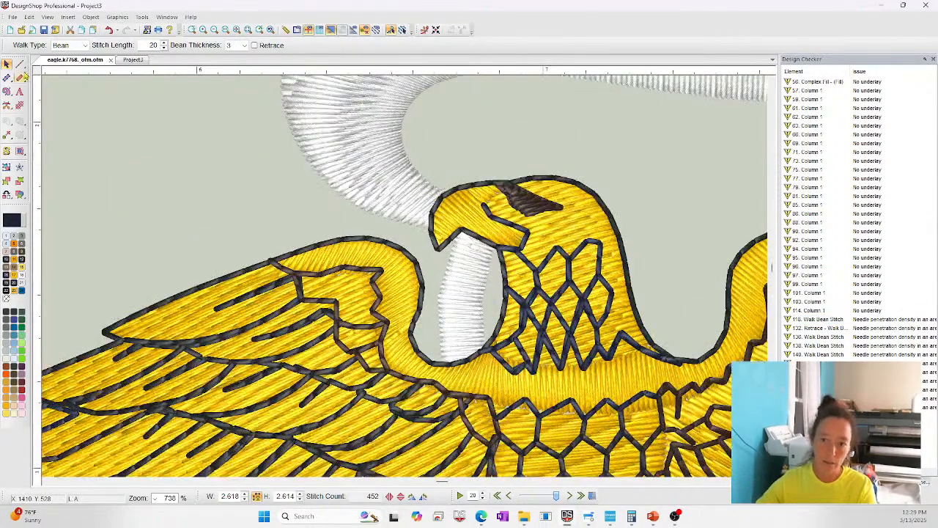
click(22, 66)
drag(22, 67, 64, 70)
click(80, 235)
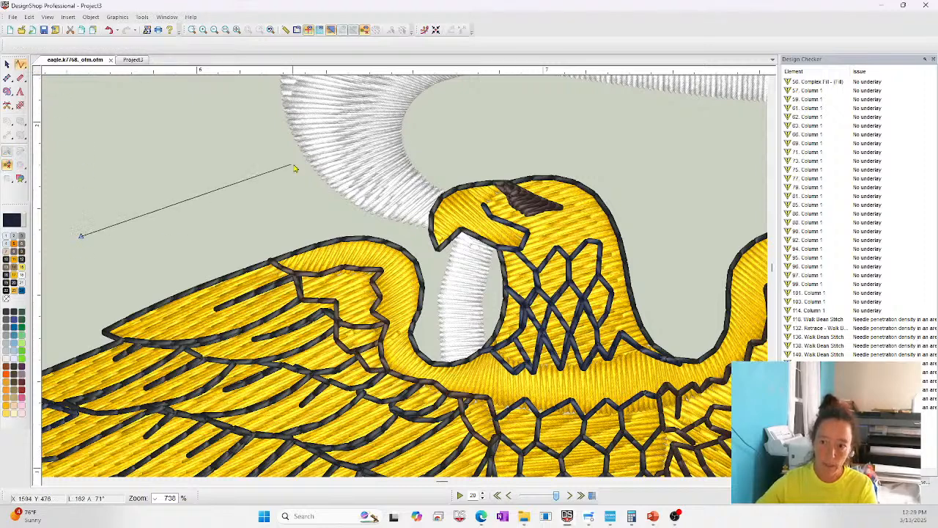
click(266, 176)
click(147, 243)
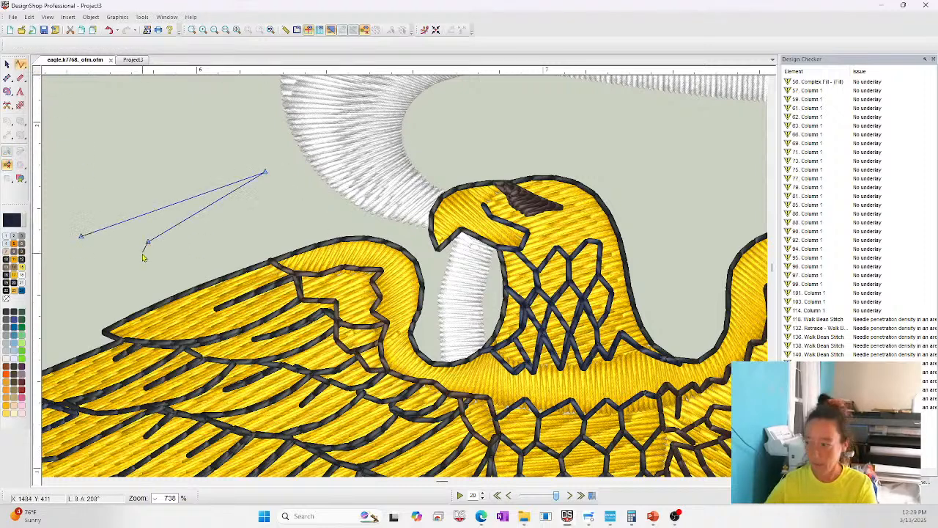
key(Return)
key(Escape)
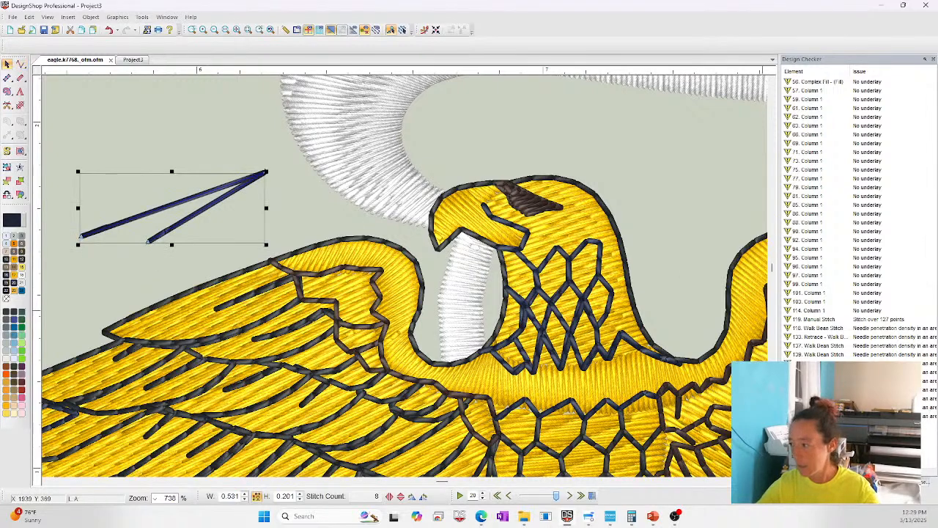
- Select the flagged Manual Stitch in the Design Checker and add a point midway along its longer segment
click(886, 321)
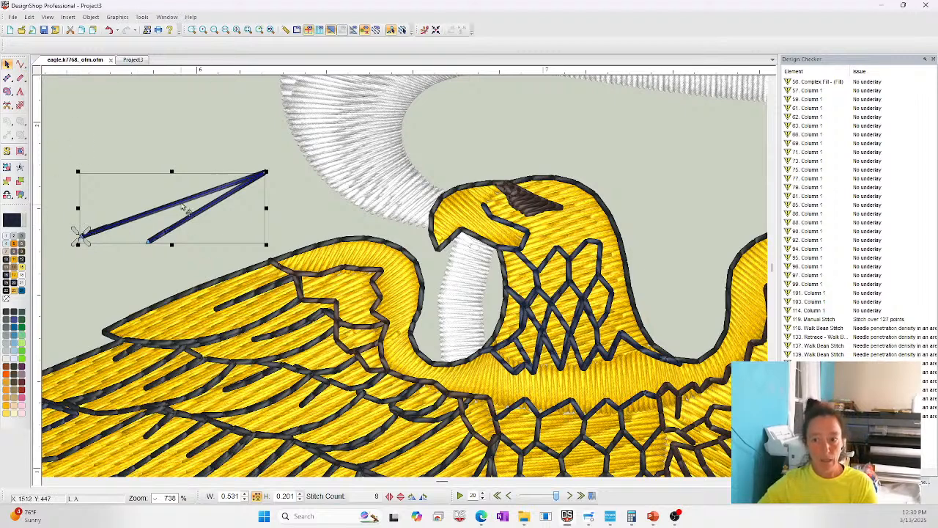
ctrl+click(179, 202)
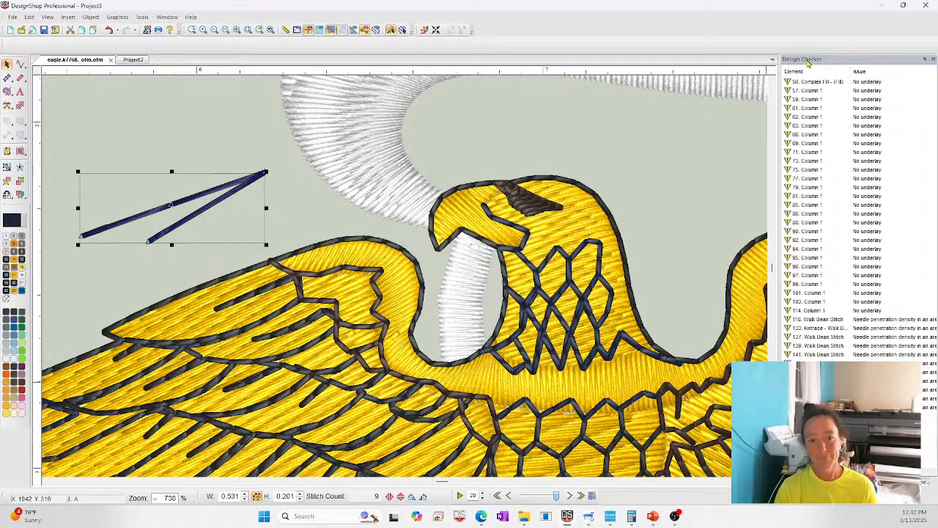
- Open the DesignShop user manual full size, search it for "checker", and go to the Design Checker Options entry from the table of contents
click(170, 31)
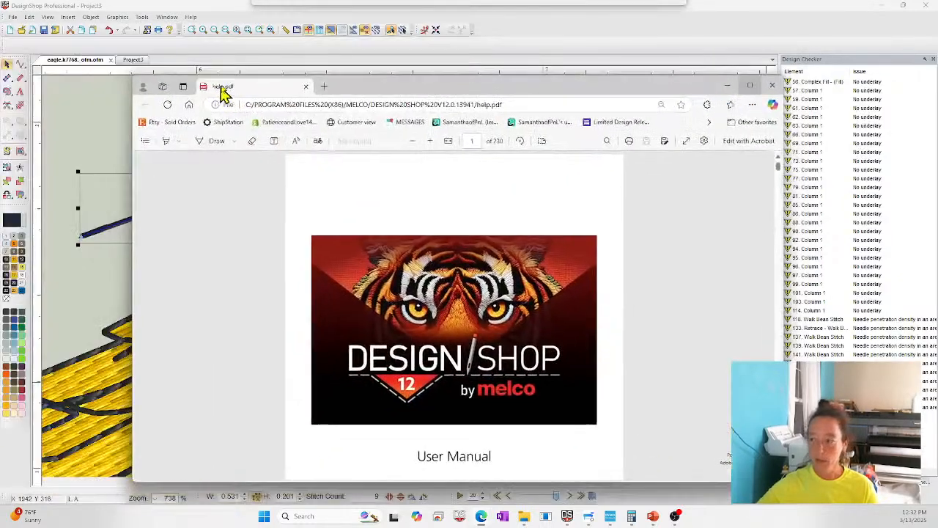
drag(221, 88, 231, 69)
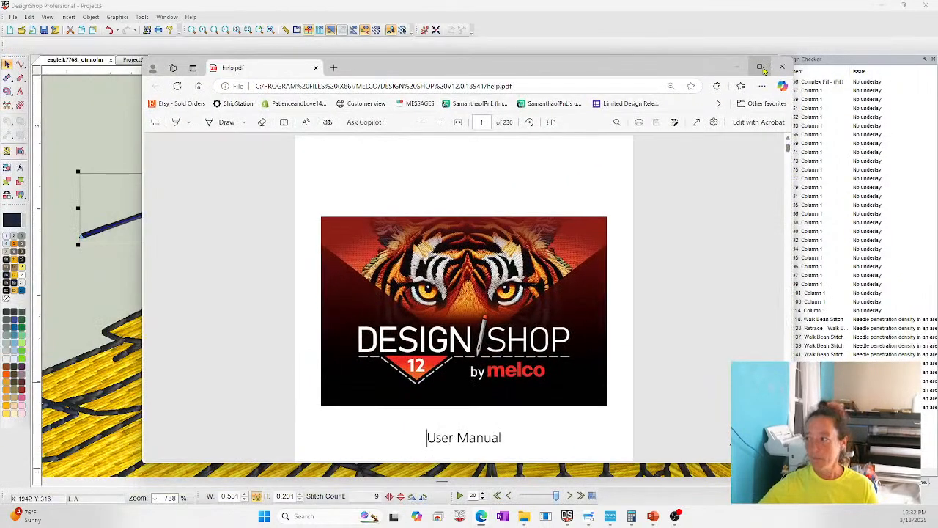
click(763, 67)
key(ctrl+f)
text(checker)
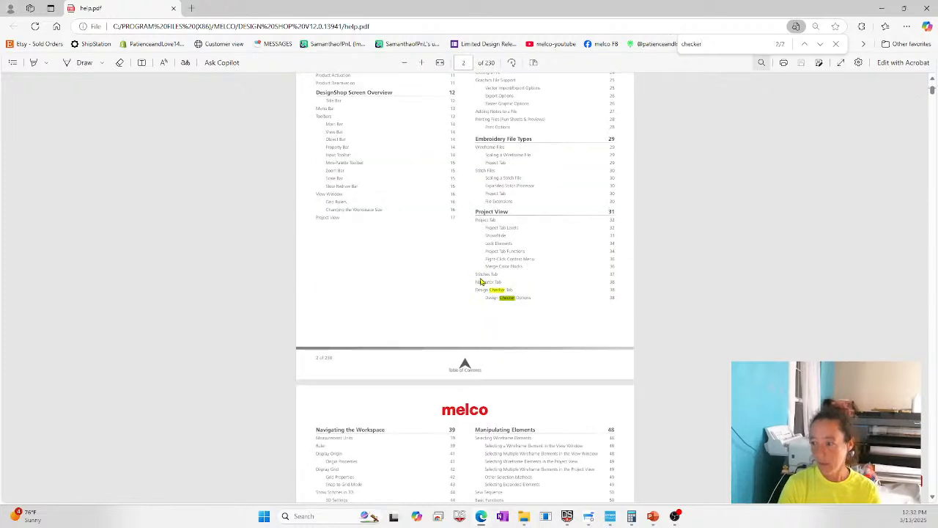
click(612, 296)
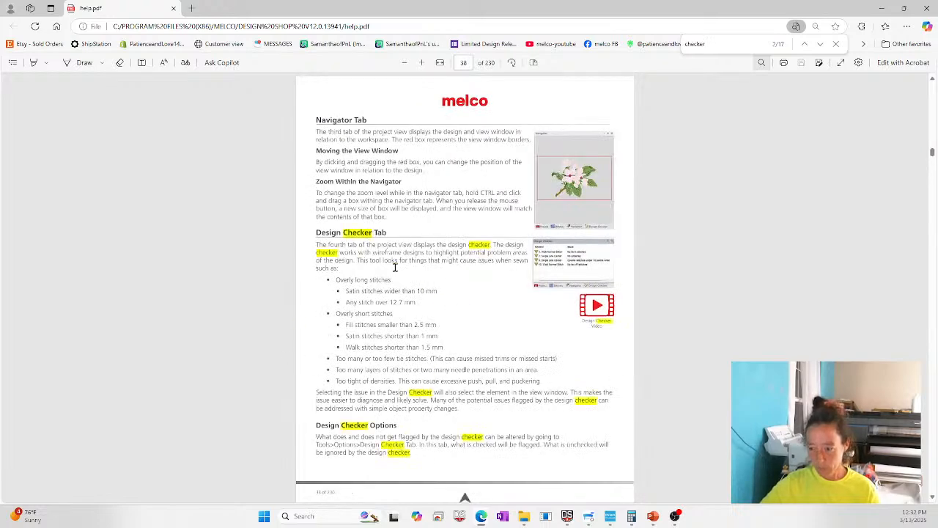
- Read the manual's Design Checker Tab and Design Checker Options sections, and browse on through Measurement Units to Display Grid
scroll(385, 269, down, 3)
scroll(385, 269, down, 3)
scroll(387, 270, up, 4)
scroll(387, 272, up, 1)
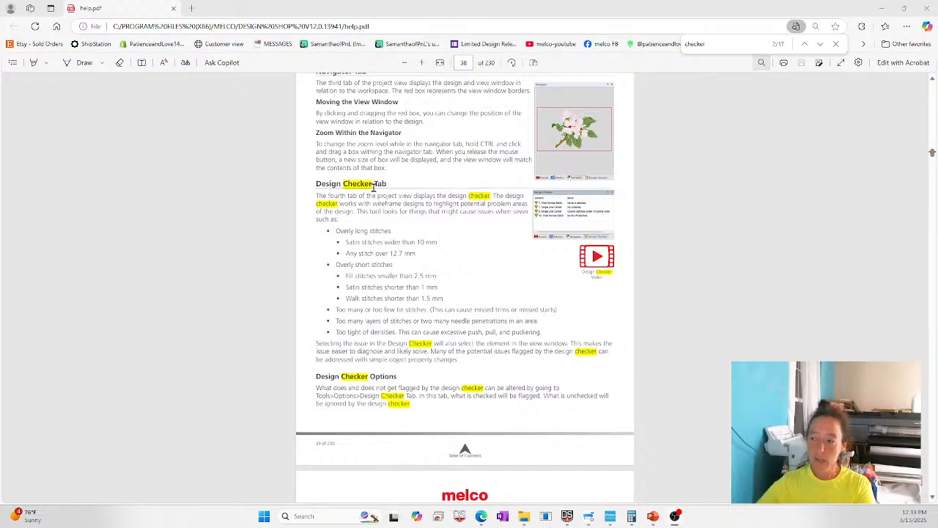
scroll(360, 352, up, 10)
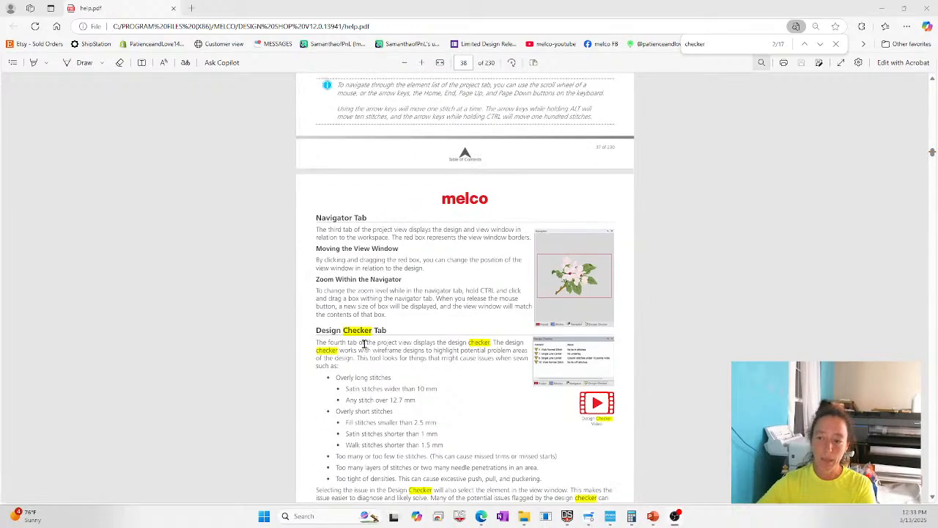
scroll(380, 322, down, 10)
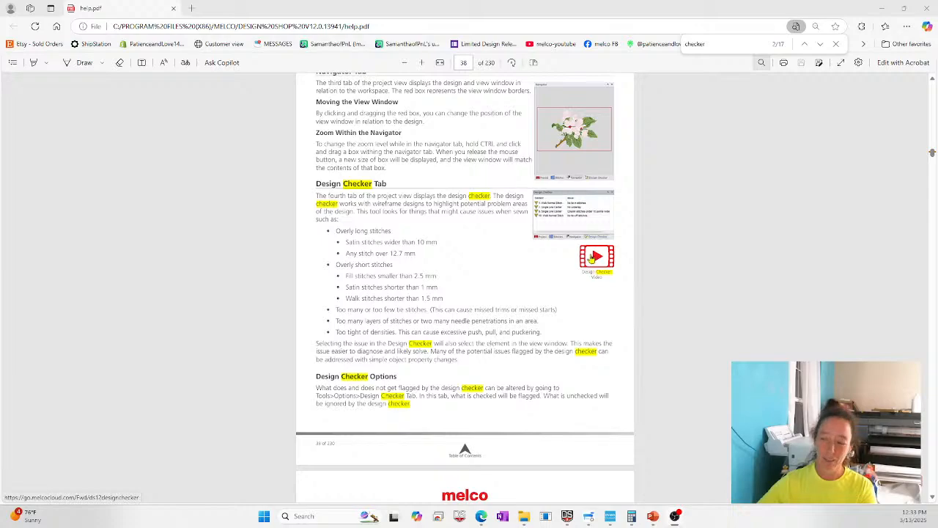
scroll(576, 288, down, 2)
scroll(575, 288, down, 20)
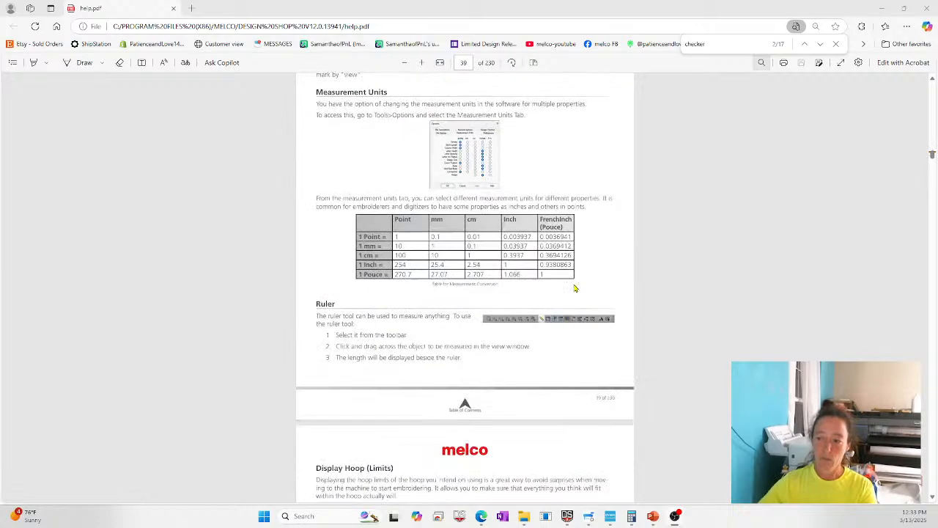
scroll(575, 288, down, 20)
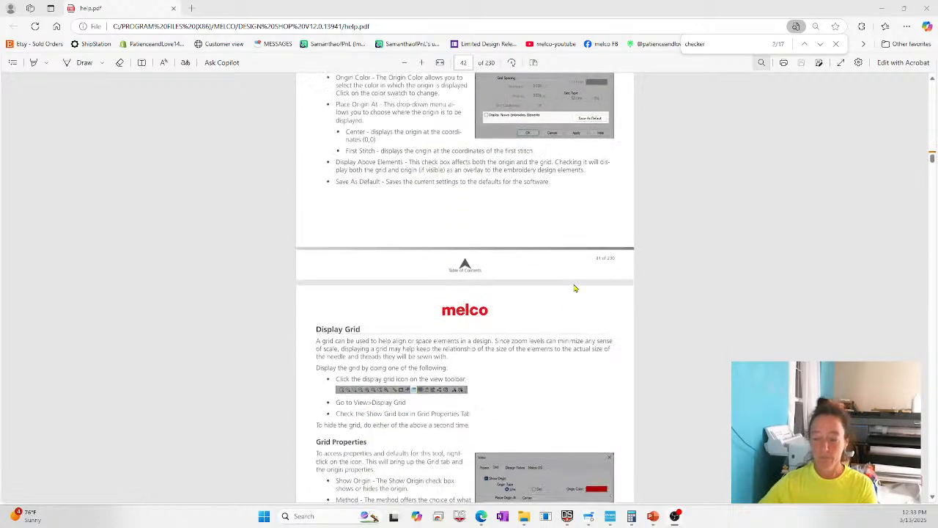
- Skim the manual on to Show Stitches in 3D, go back to its cover page, and return to the embroidery design in DesignShop
scroll(576, 288, down, 6)
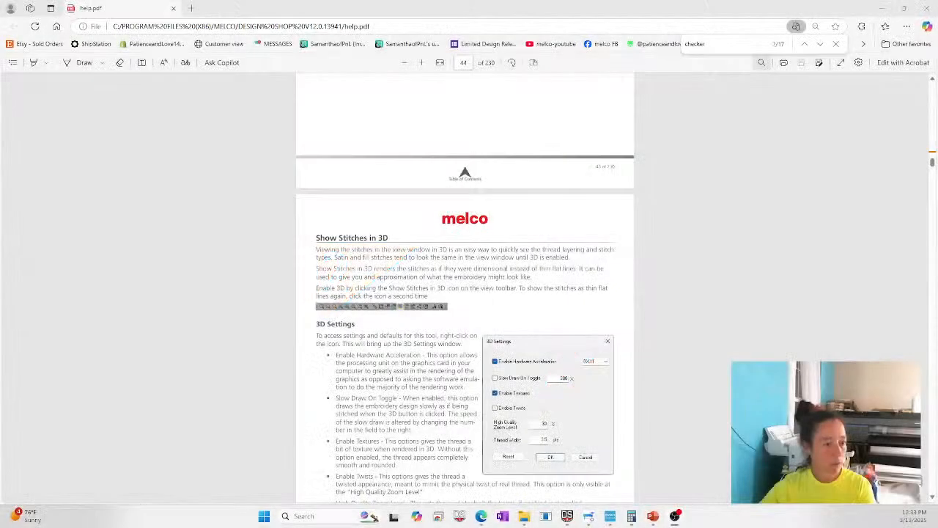
scroll(736, 313, up, 7)
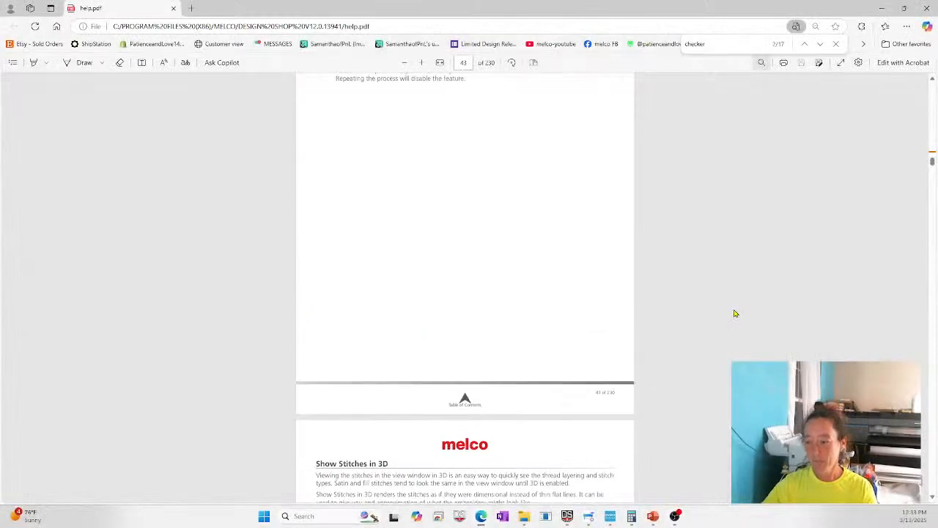
drag(933, 160, 934, 85)
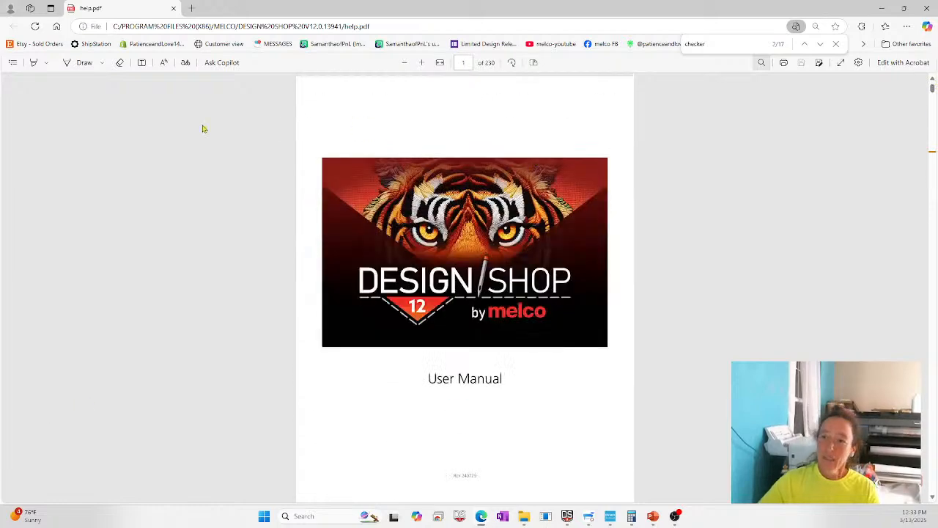
double_click(296, 10)
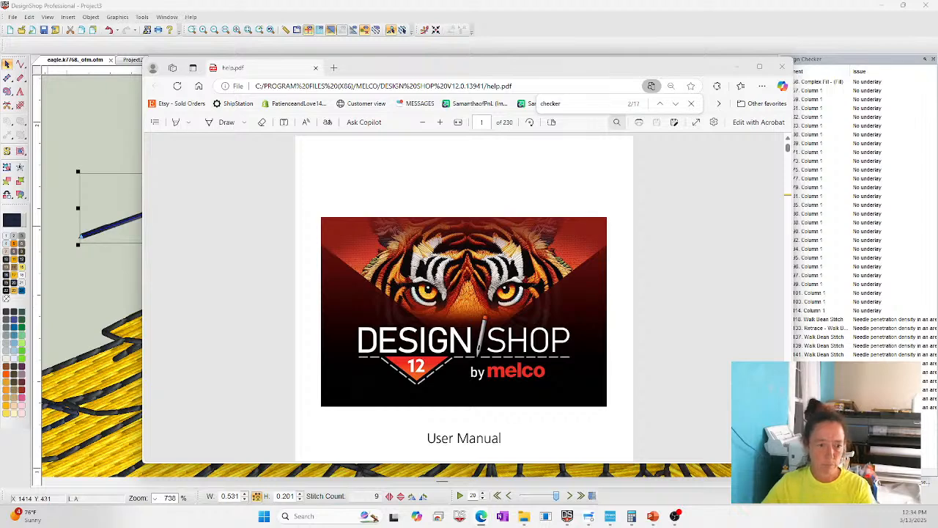
click(91, 132)
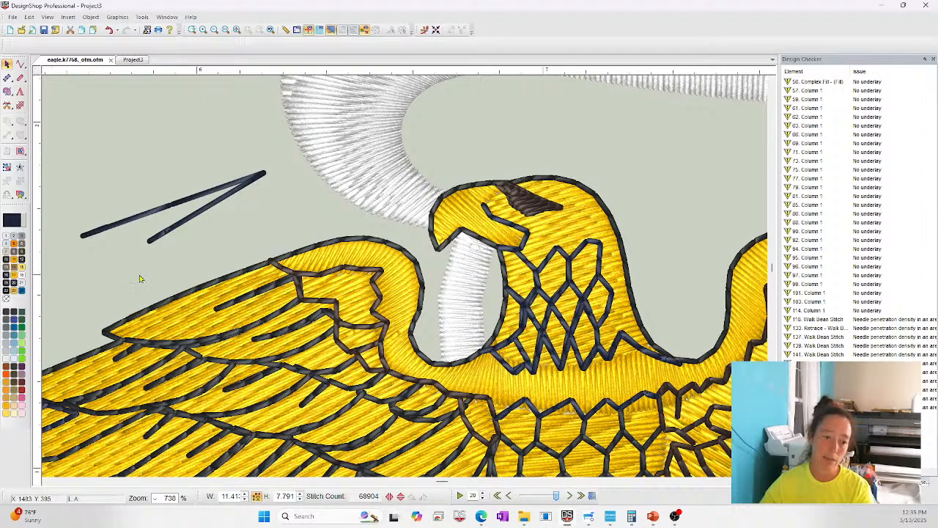
- Add a lettering element with a three-letter first name in the Basic Block alphabet, in the empty area above the designs
scroll(136, 298, up, 1)
scroll(247, 222, up, 4)
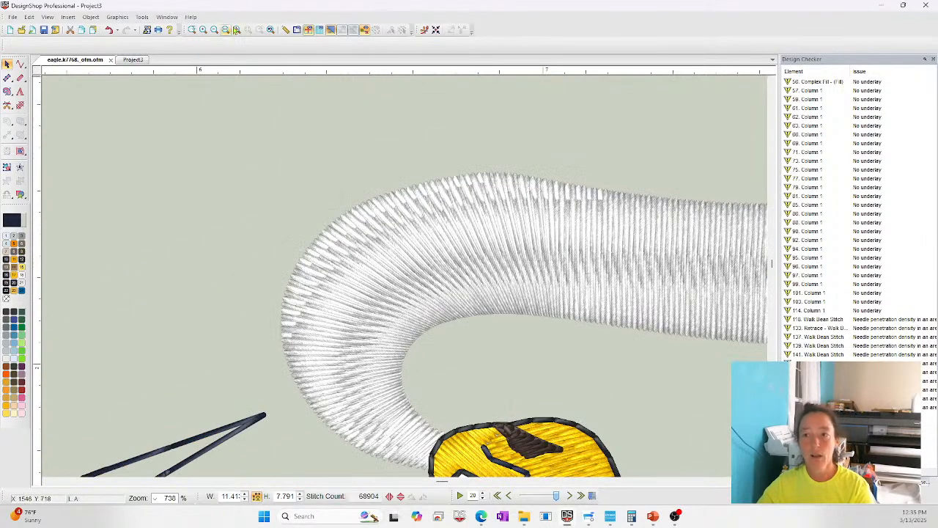
click(236, 30)
scroll(154, 141, up, 3)
click(19, 91)
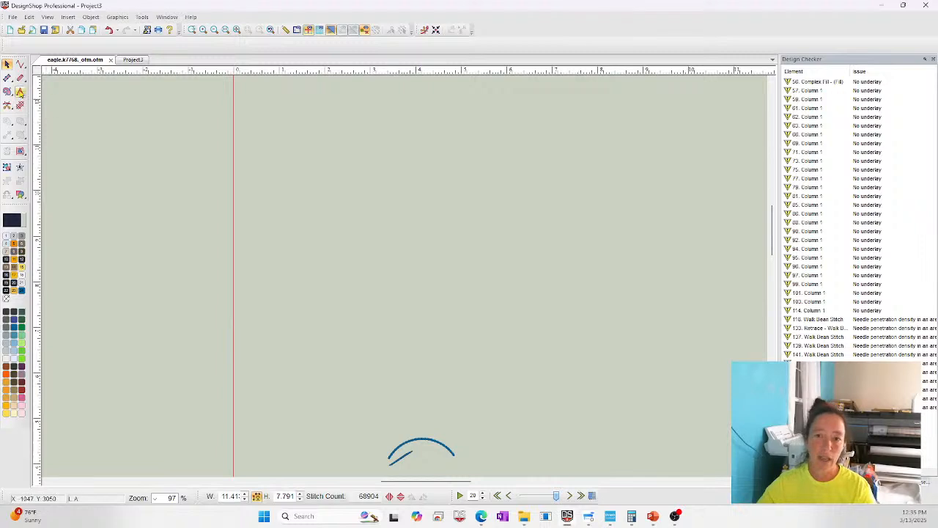
click(268, 241)
text(Sam)
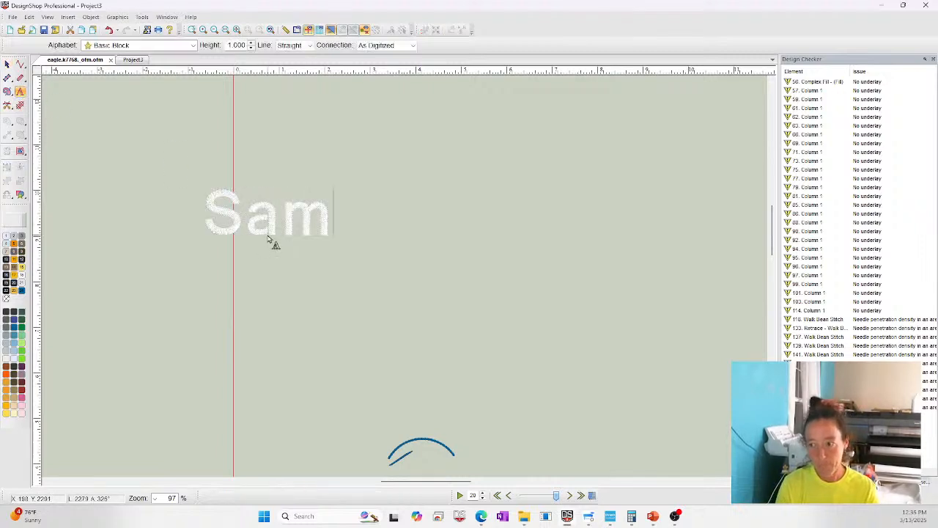
key(Return)
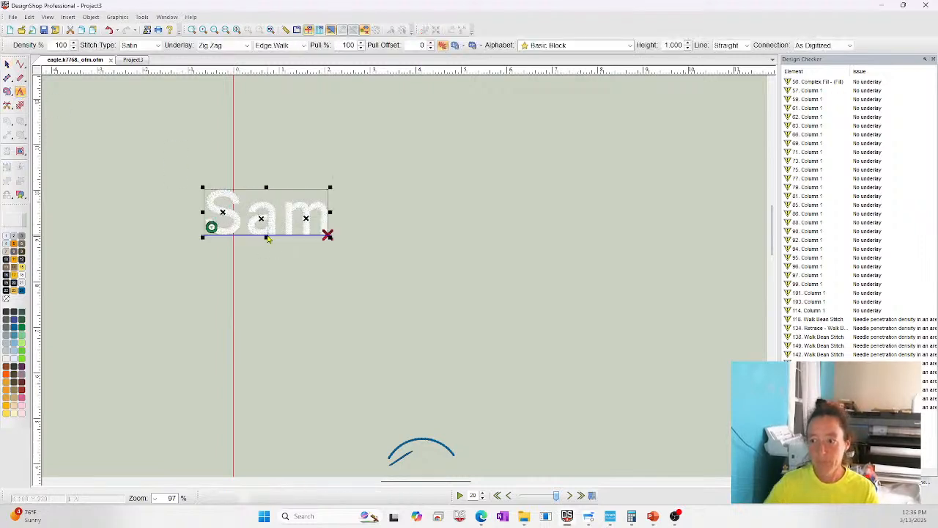
- Change the lettering's alphabet to the True Type font Alice in Wonderland
click(629, 45)
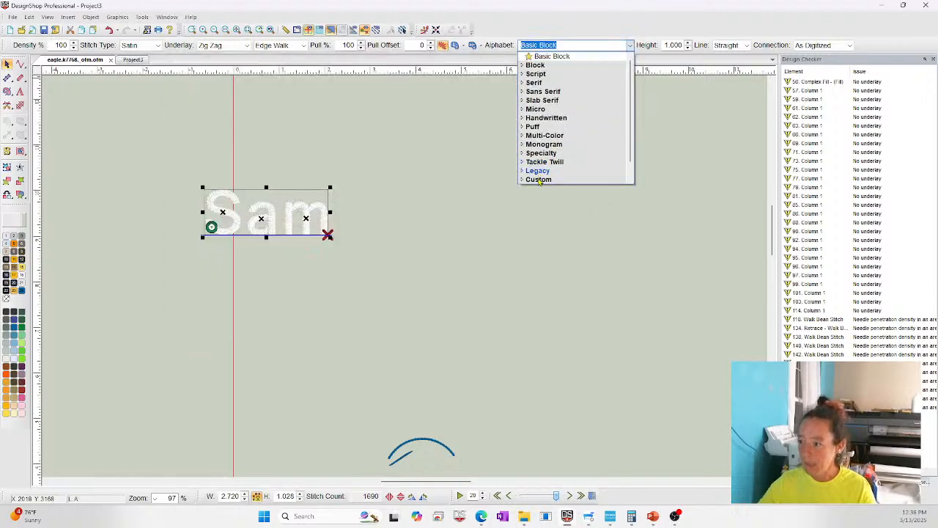
click(538, 180)
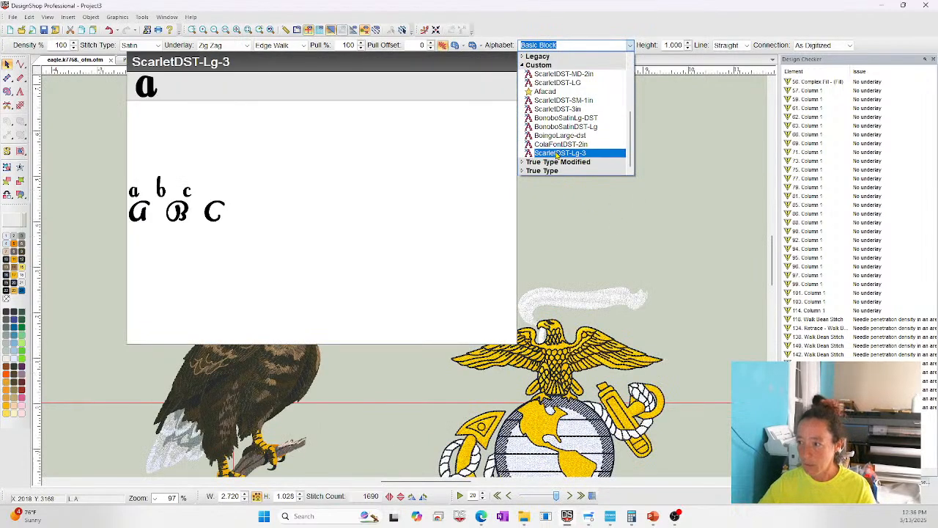
click(522, 173)
scroll(546, 109, down, 8)
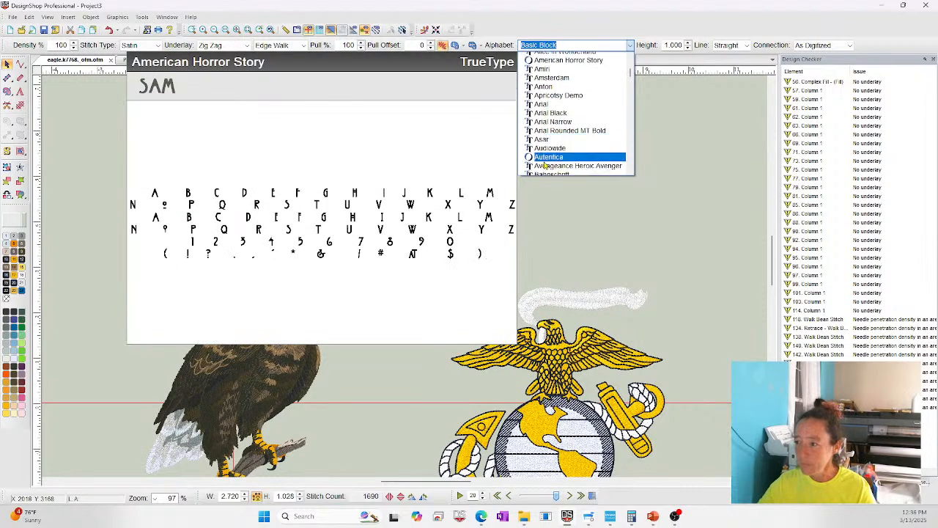
scroll(546, 102, up, 3)
click(550, 84)
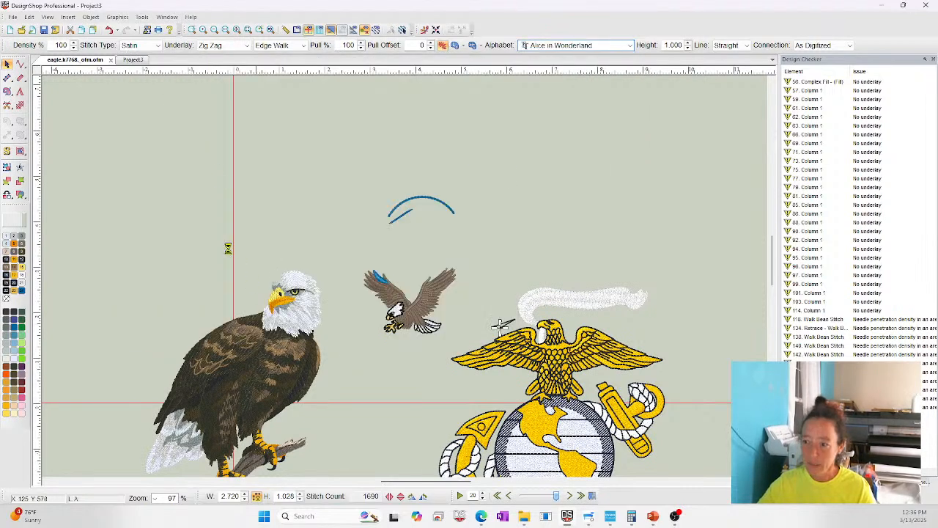
- Select only the middle letter of the lettering and enable Wireframe Editing for it
click(192, 29)
drag(205, 229, 355, 306)
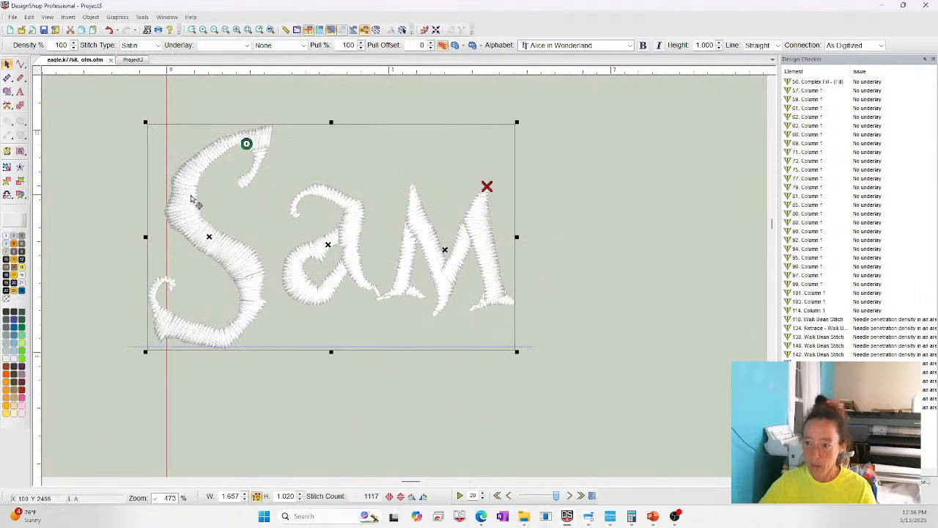
click(609, 220)
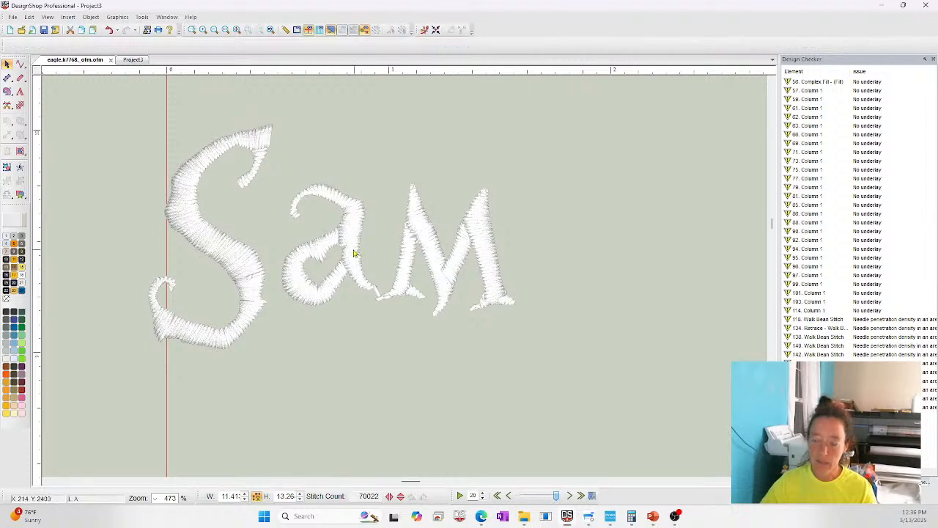
click(329, 246)
click(328, 246)
right_click(327, 247)
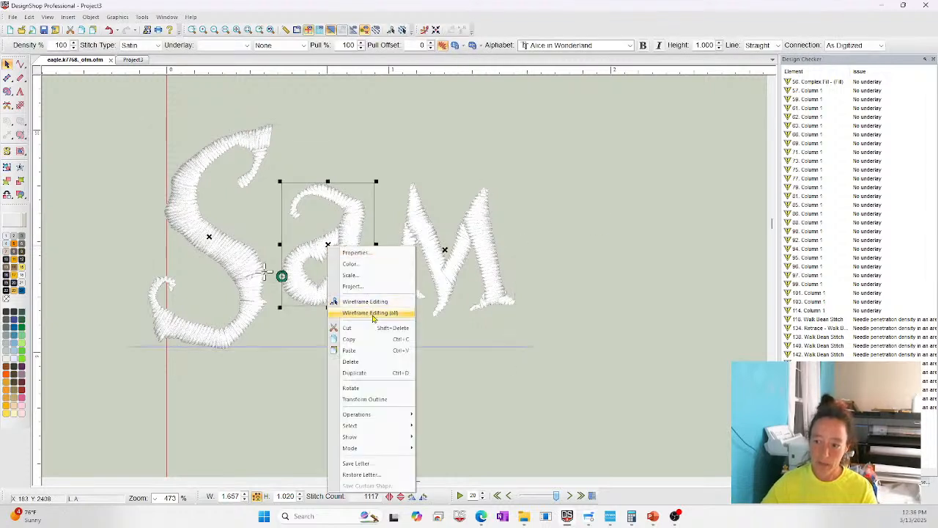
click(371, 301)
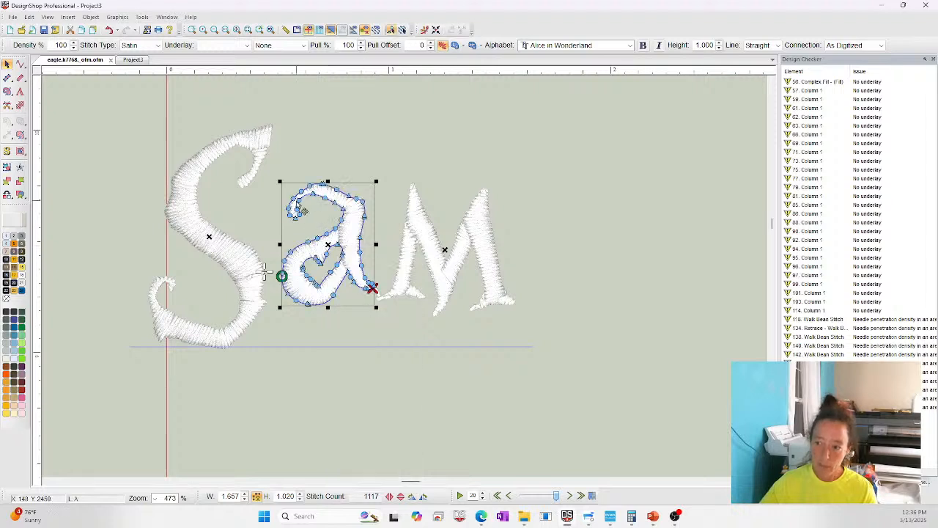
- Delete the wireframe points along the inner edge of the middle letter's upper hook to simplify its shape
mouse_move(303, 209)
mouse_down()
mouse_move(320, 208)
mouse_move(314, 197)
mouse_up()
key(Delete)
click(314, 195)
key(Delete)
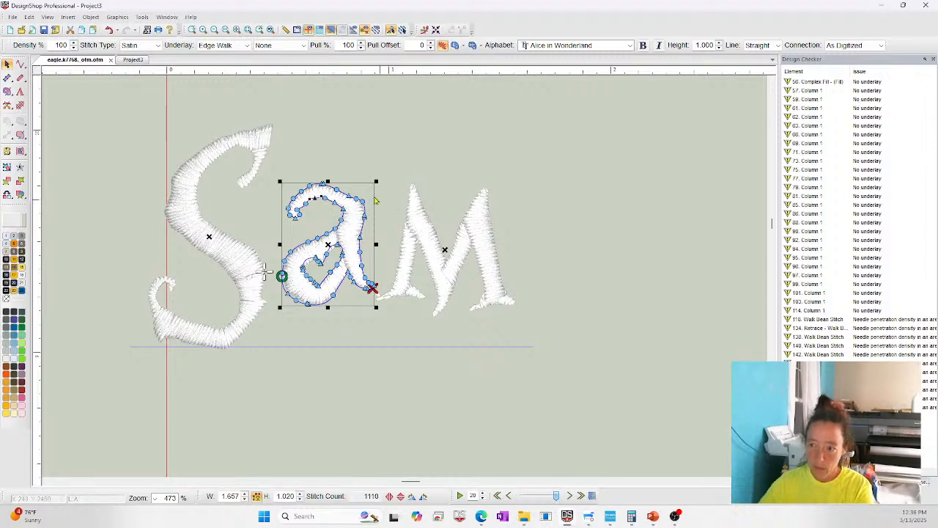
click(297, 210)
key(Delete)
click(315, 200)
key(Delete)
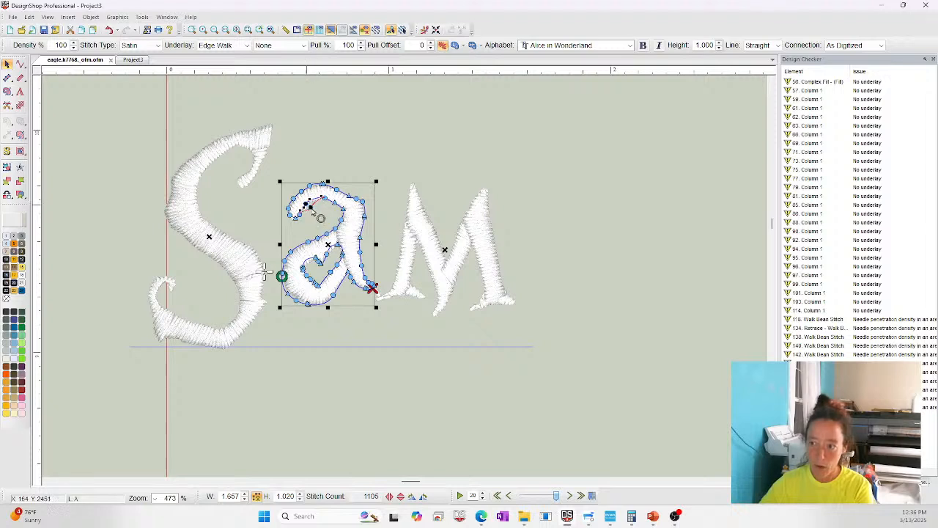
key(Escape)
- Select the edited middle letter and show its Save Letter option without saving it
click(331, 250)
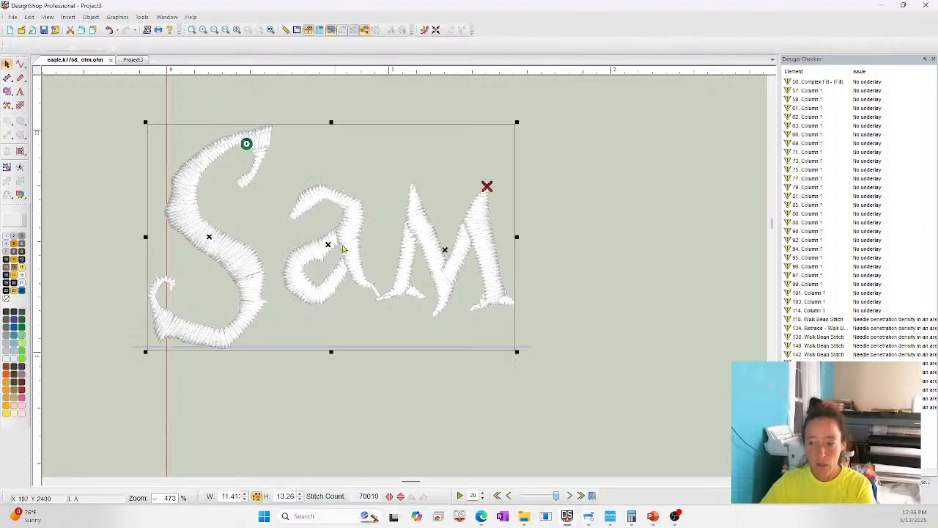
click(333, 250)
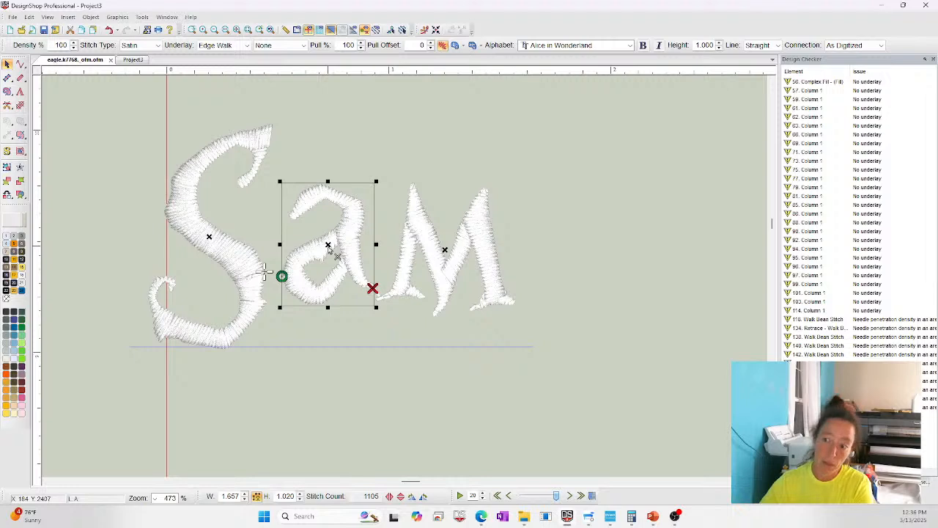
right_click(329, 247)
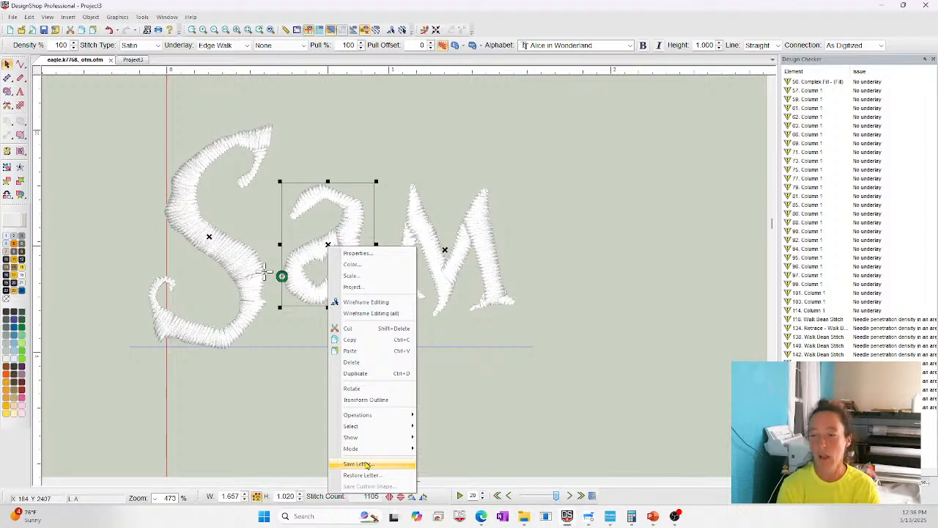
click(643, 179)
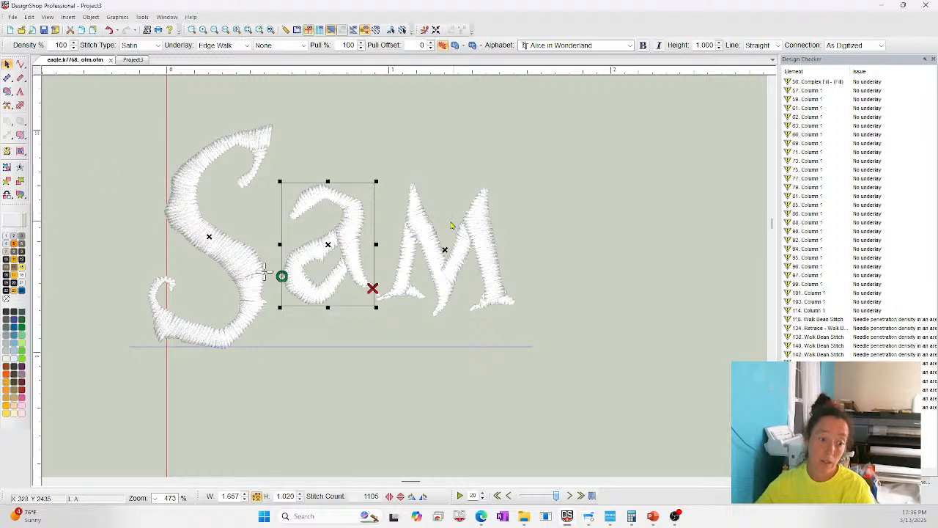
- Select the whole lettering element and move it about 0.54 down and slightly to the left
scroll(440, 220, up, 1)
click(306, 183)
click(260, 126)
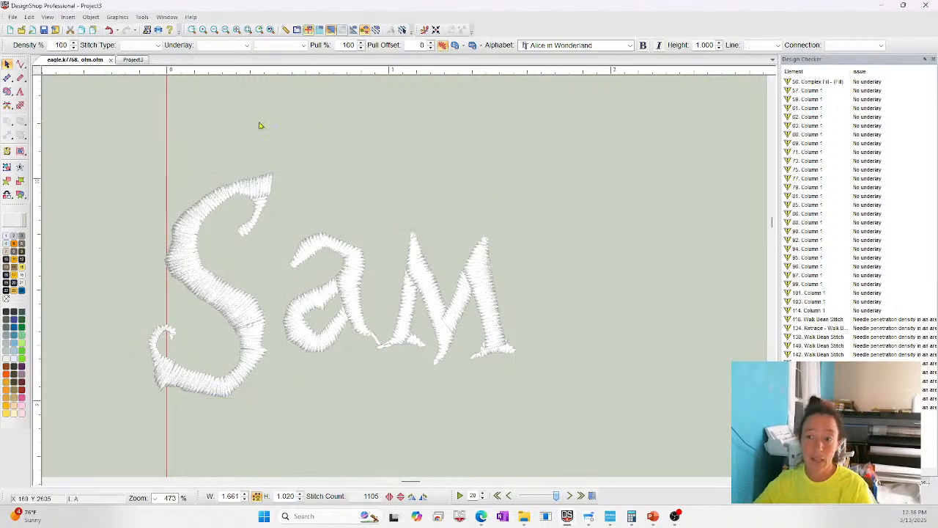
click(247, 183)
drag(337, 187, 318, 308)
click(496, 149)
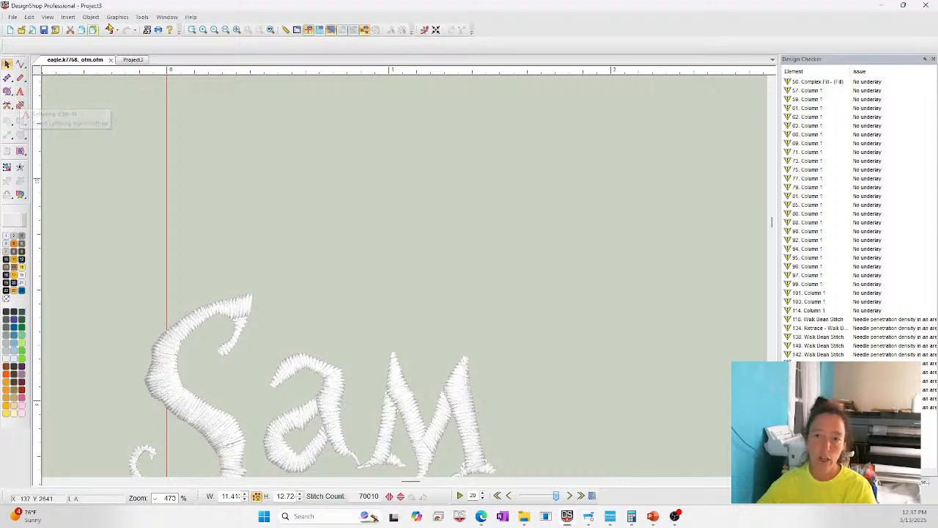
- Locate the Alphabet Editor command among the program's tools without opening it
click(89, 18)
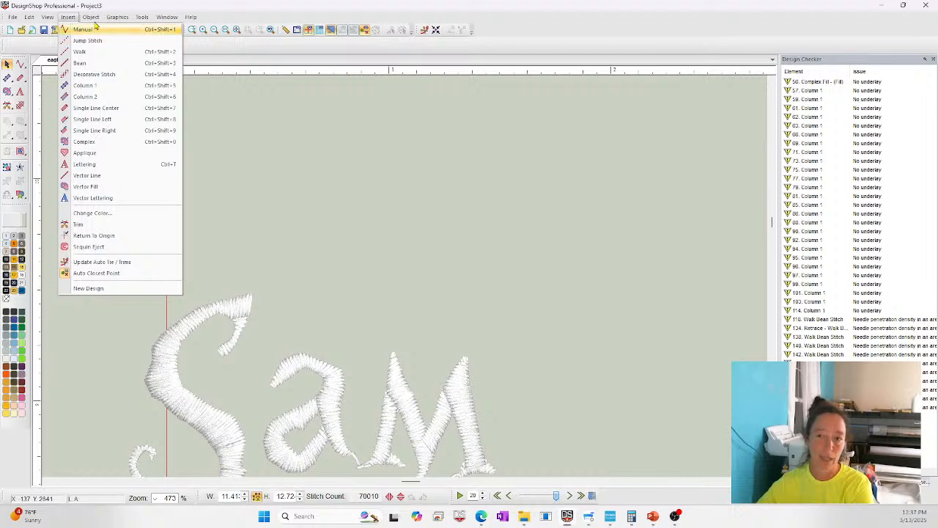
click(92, 19)
click(137, 19)
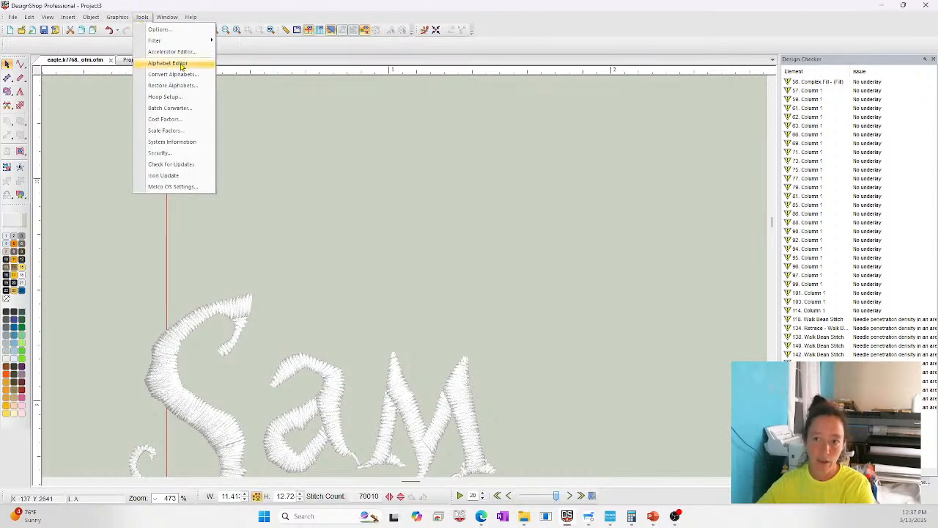
click(520, 212)
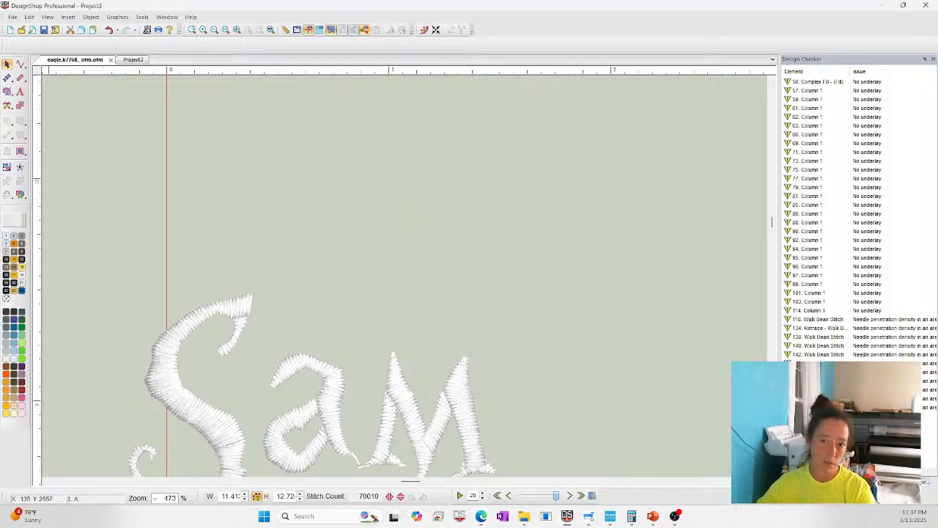
- Create a new project and set the Lettering tool's alphabet to Mini Micro Times from the Micro category
click(11, 29)
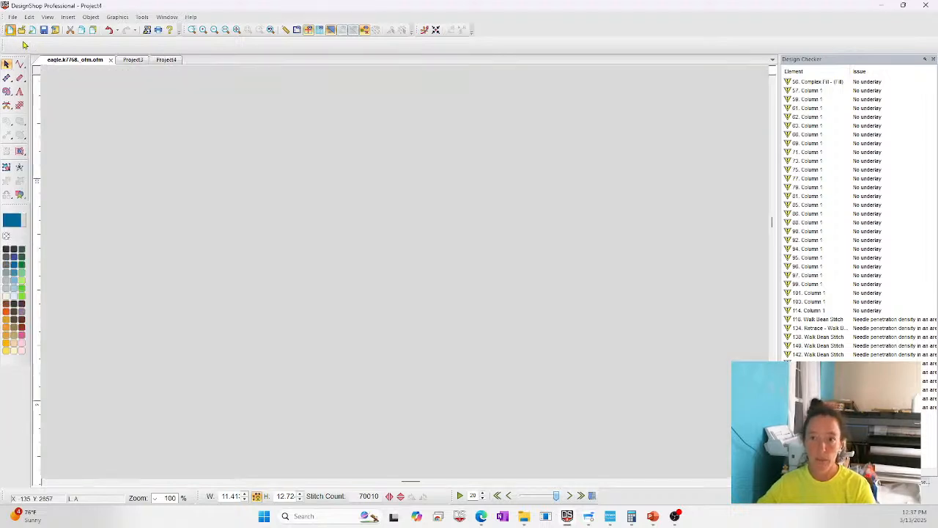
click(19, 91)
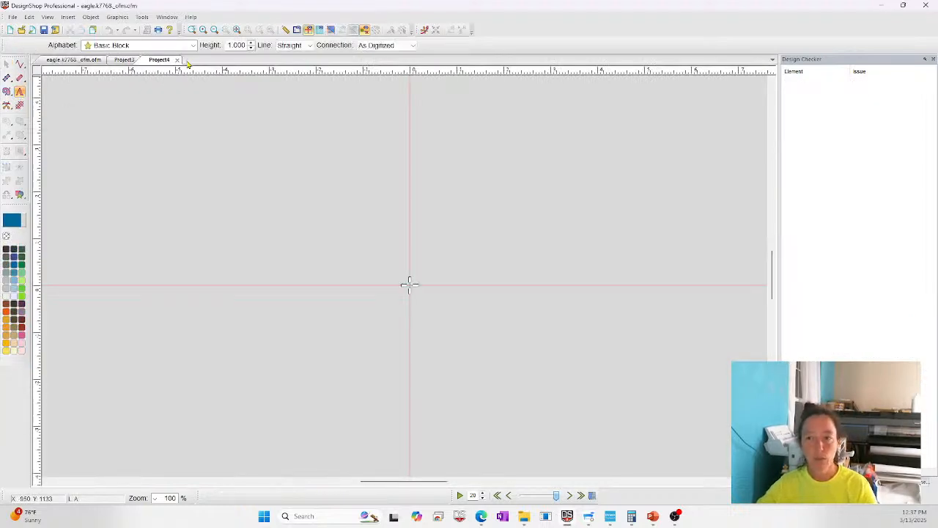
click(168, 46)
click(193, 45)
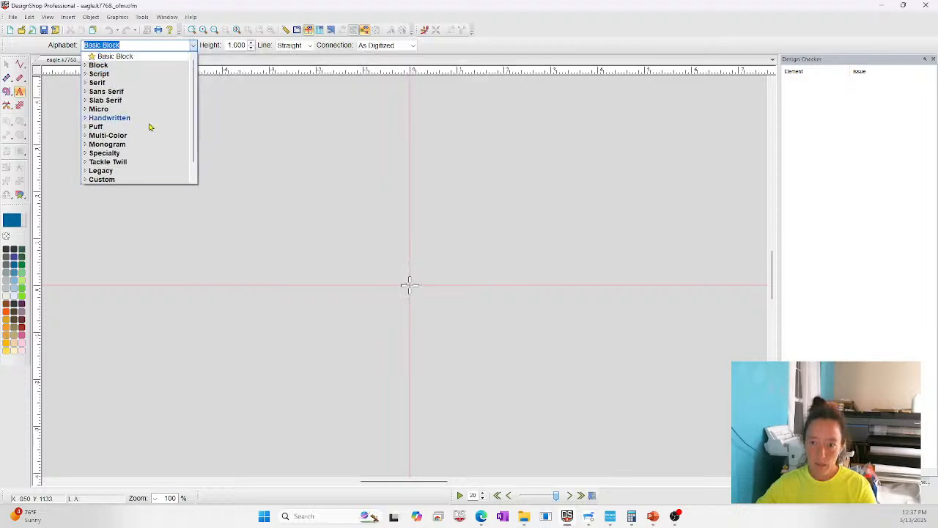
click(105, 100)
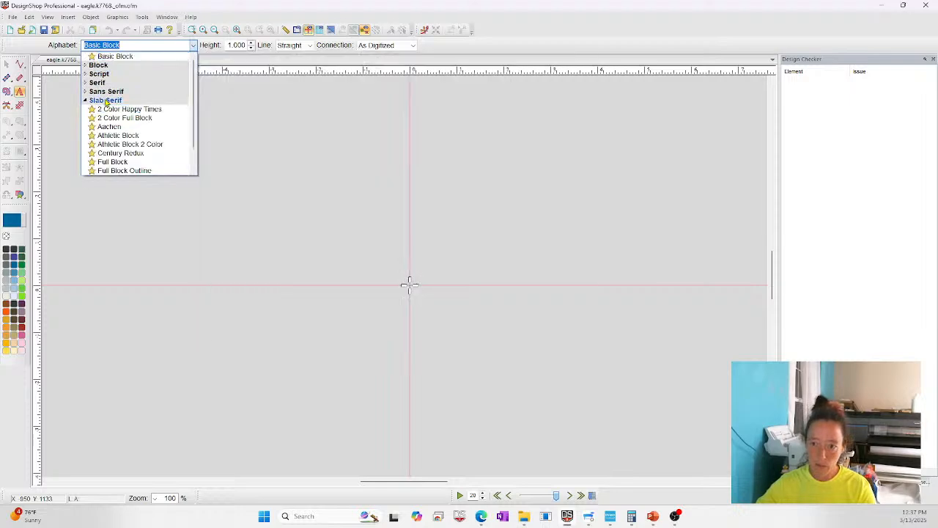
click(106, 100)
click(100, 109)
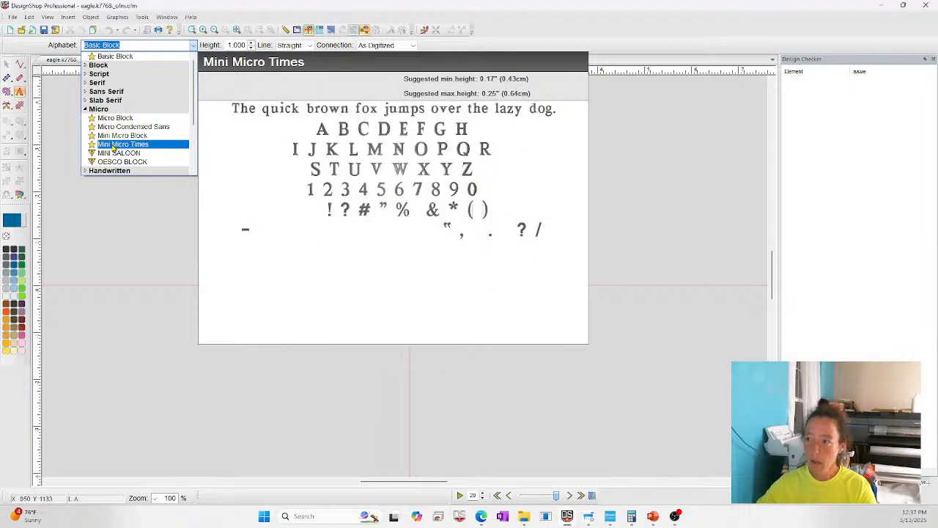
click(114, 144)
- Place the three-letter first name in capitals as lettering on the horizontal axis, just left of the origin
click(345, 286)
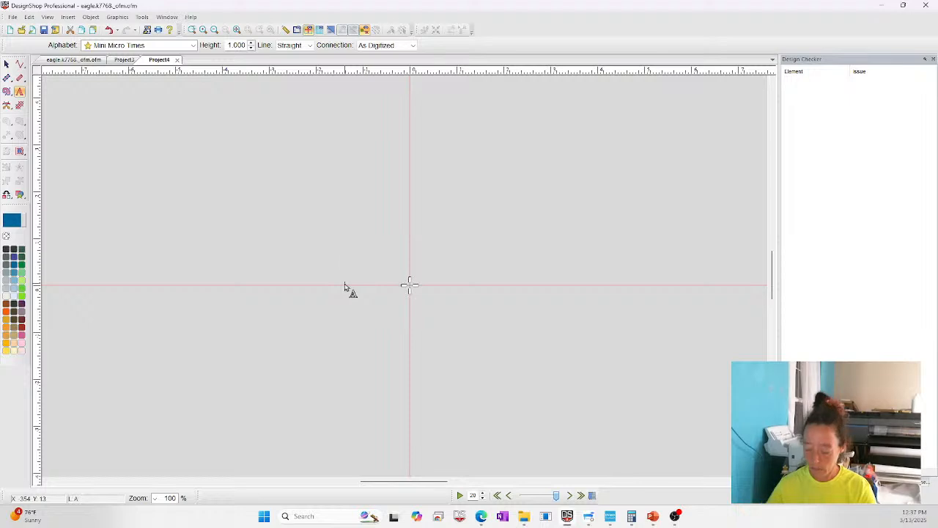
text(SAM)
key(Return)
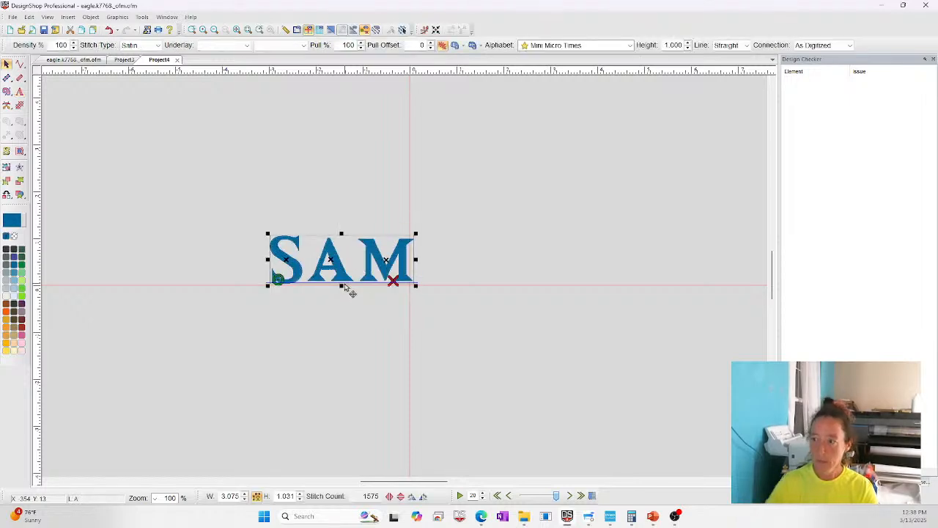
- Set the selected lettering's height to 0.170 and its pull offset to 1
double_click(671, 46)
text(.170)
key(Return)
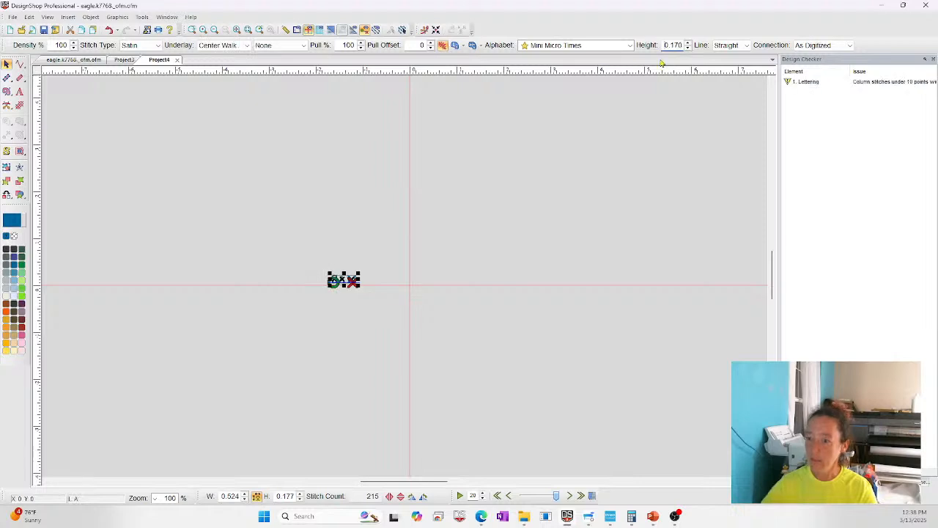
click(249, 30)
click(432, 46)
key(Escape)
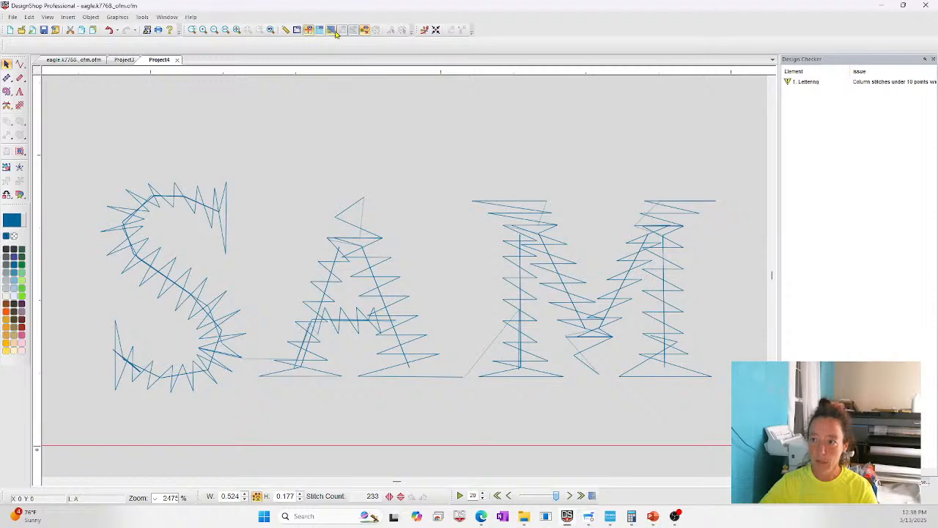
- Preview the lettering in the simulated 3D thread view and return to plain stitch lines with the lettering selected
click(334, 31)
click(545, 282)
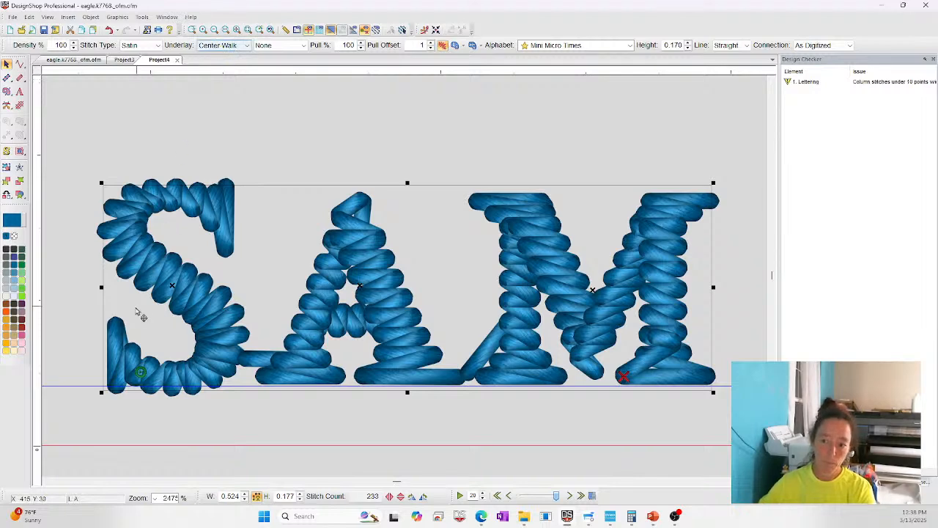
click(331, 30)
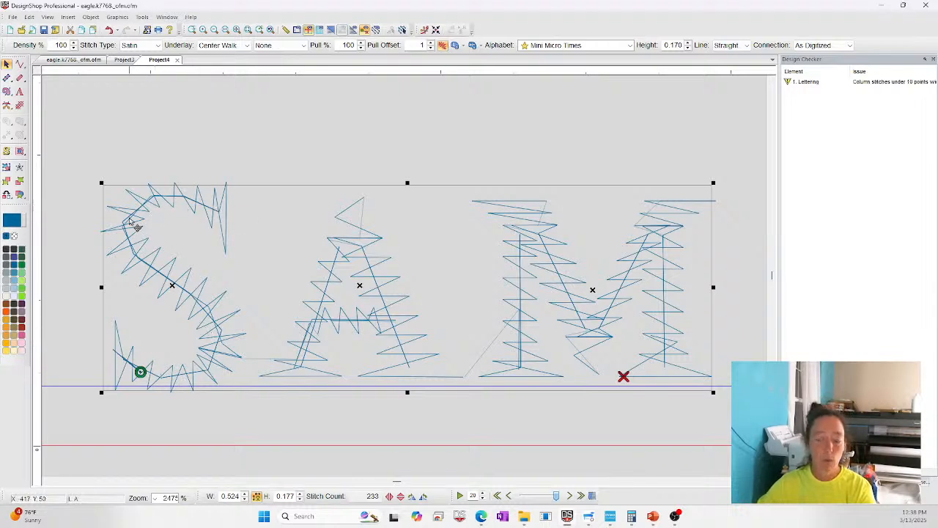
- Disable auto underlay in the lettering's properties and apply a primary center walk stitch length of 13 pt
right_click(176, 228)
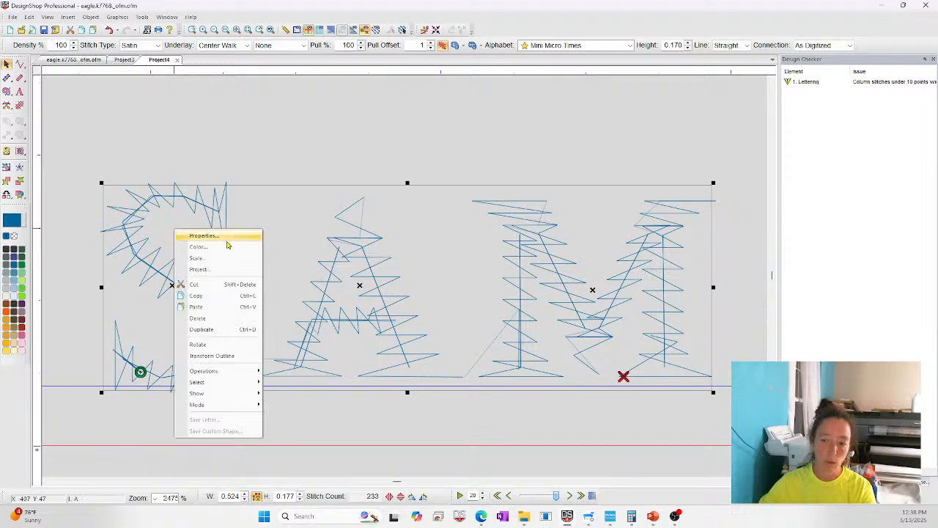
click(228, 242)
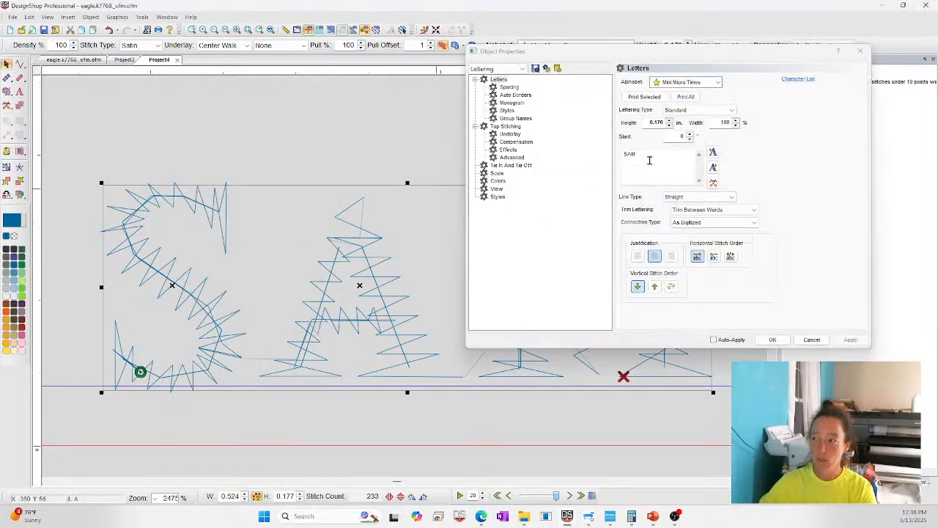
click(509, 87)
click(510, 134)
click(623, 105)
click(694, 141)
click(693, 140)
click(693, 140)
click(851, 339)
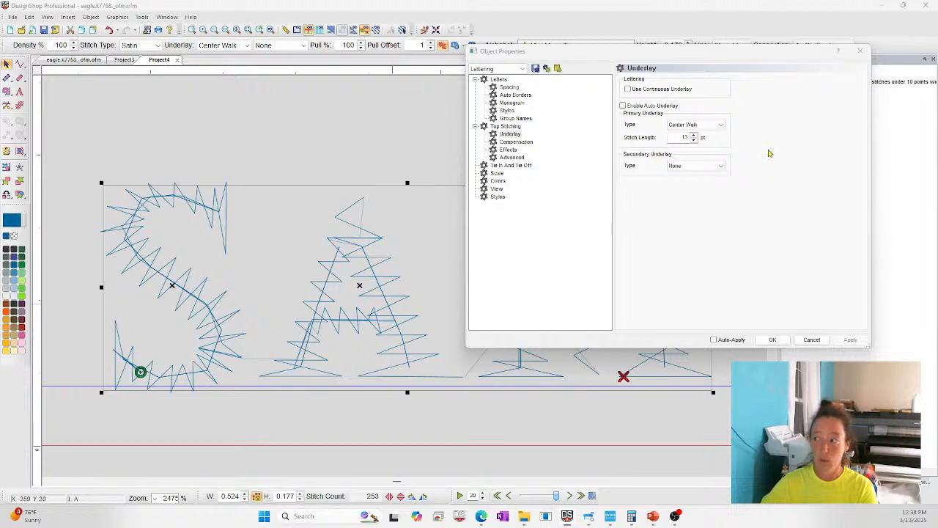
- Apply an underlay stitch length of 14 pt. to the lettering and close its properties
click(694, 136)
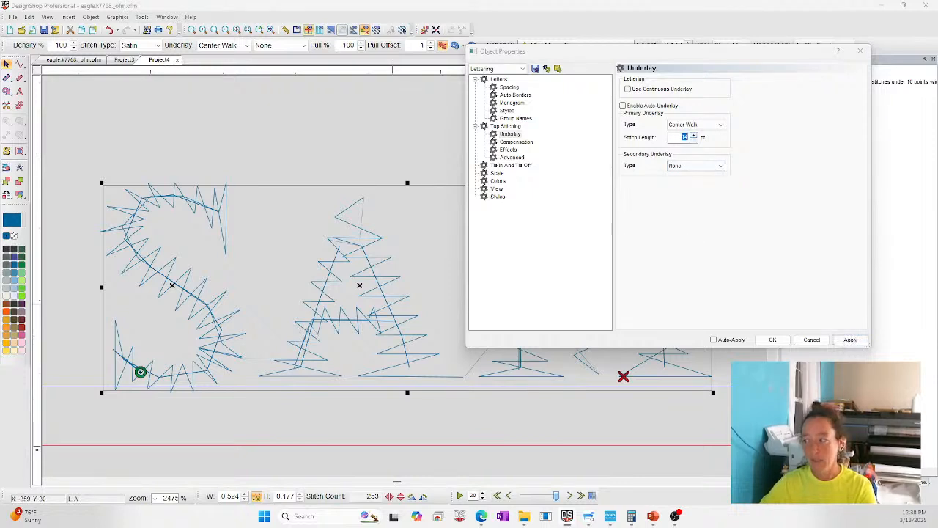
click(850, 340)
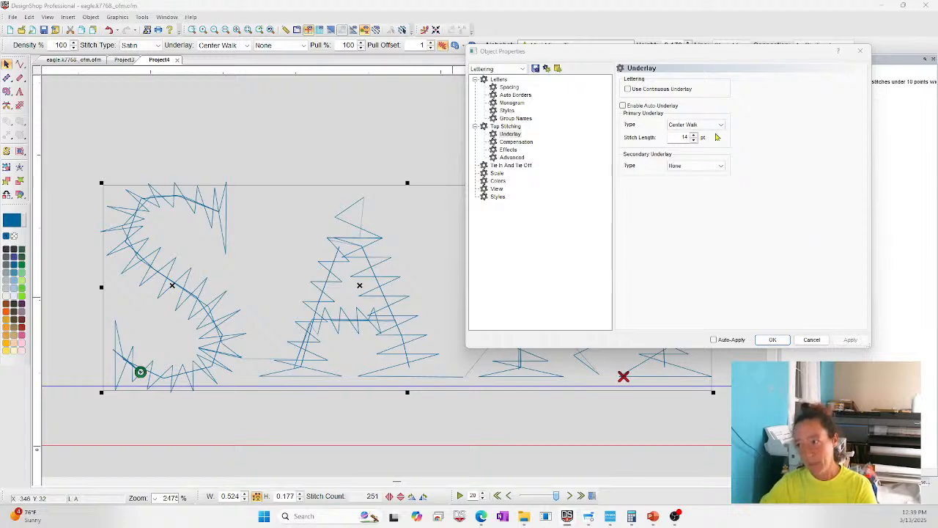
click(811, 340)
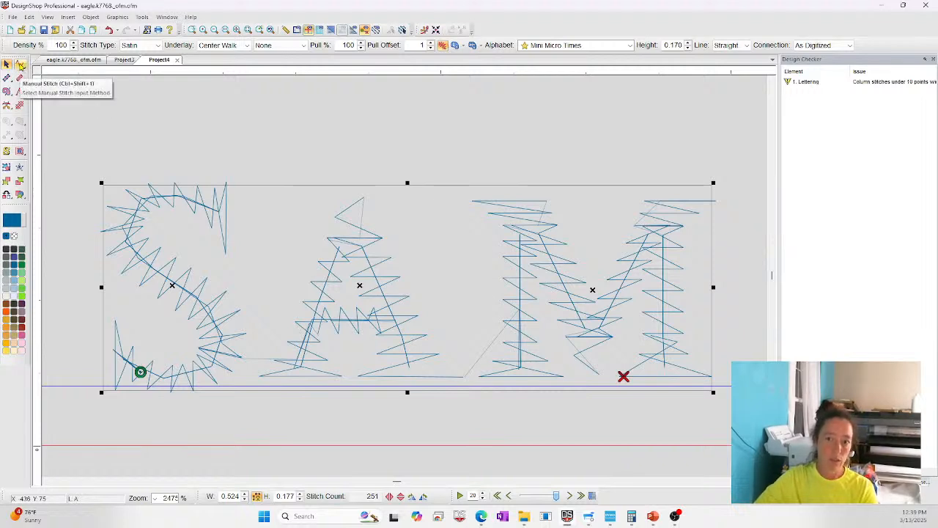
- Draw a four-point manual stitch line about 0.063 tall above the gap between the first two letters, and delete it
click(20, 65)
click(286, 146)
click(301, 163)
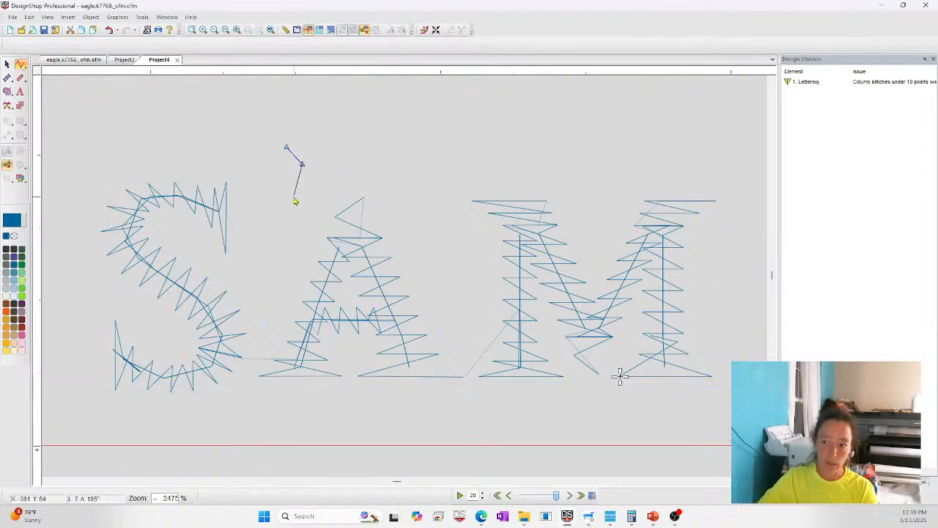
click(294, 196)
click(299, 221)
key(Return)
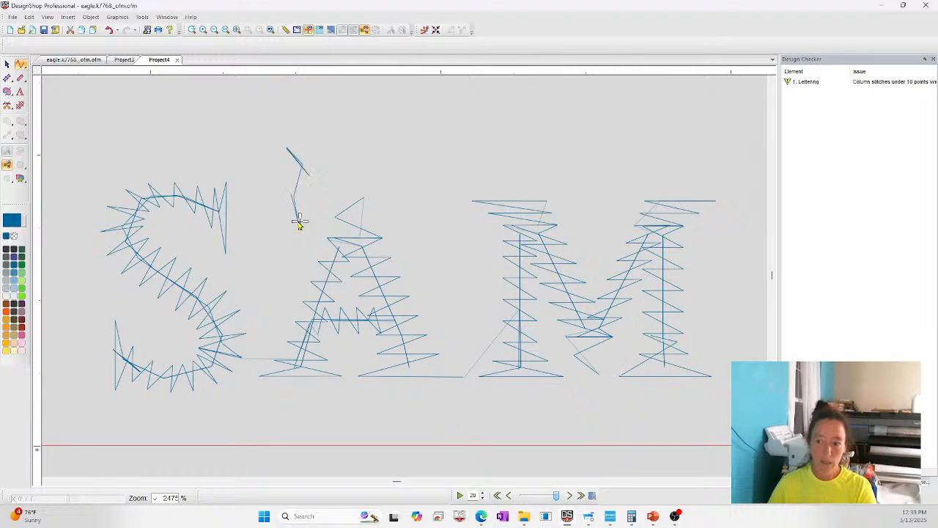
key(Escape)
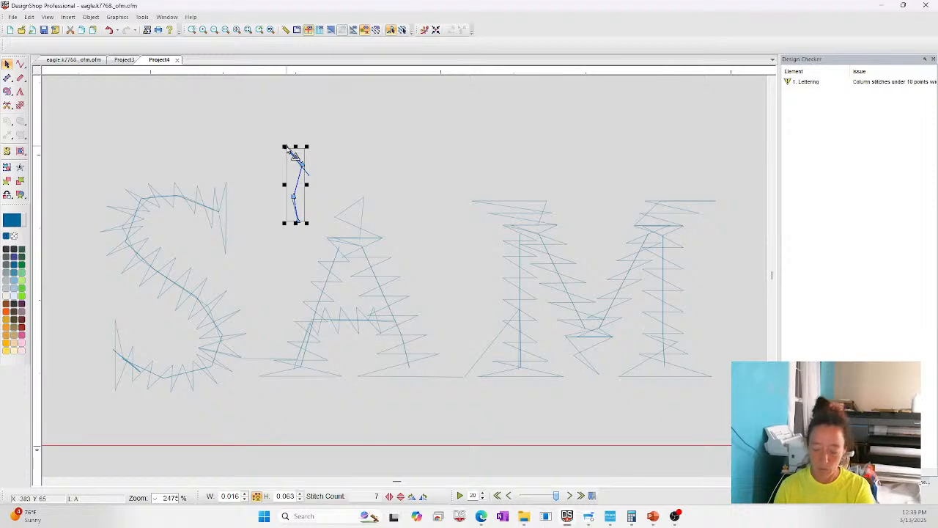
key(Delete)
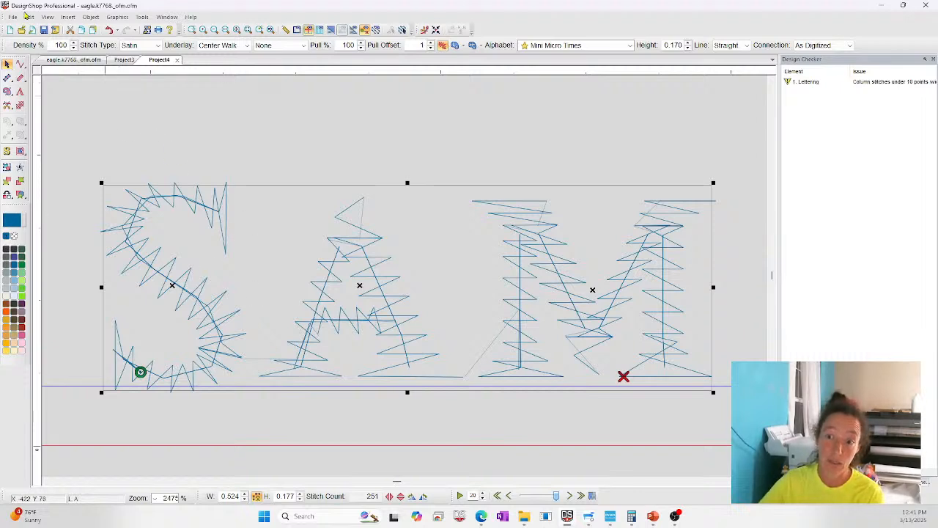
- Turn off auto density for the lettering's top stitching and apply a satin density of 3.8 pt
double_click(201, 260)
click(506, 126)
click(678, 109)
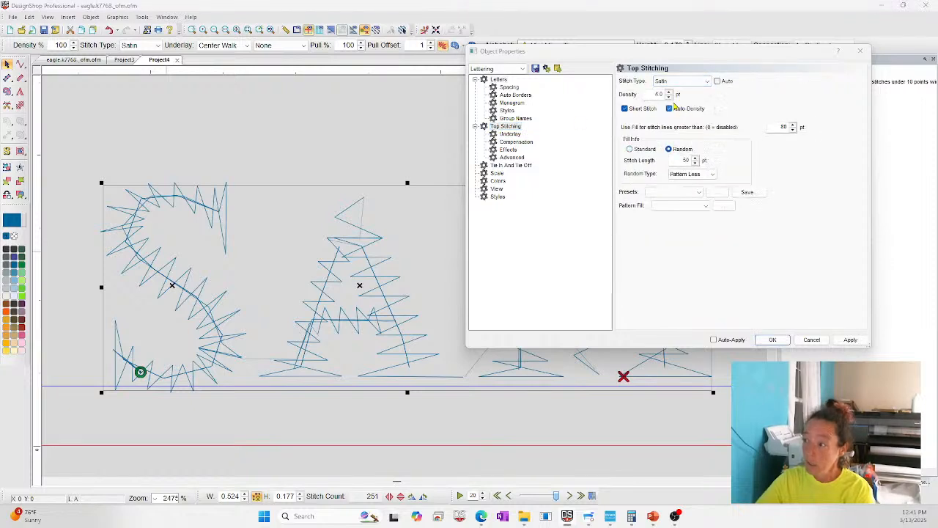
text(3.8)
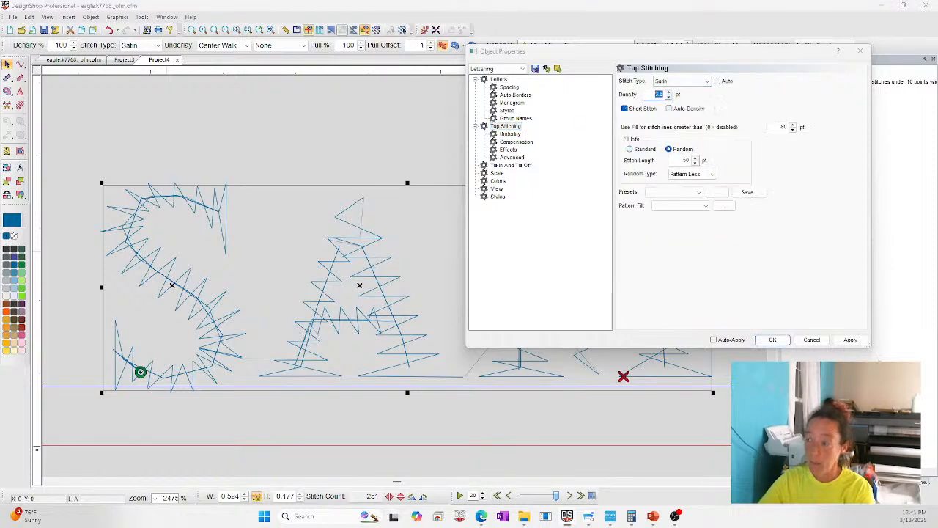
click(850, 339)
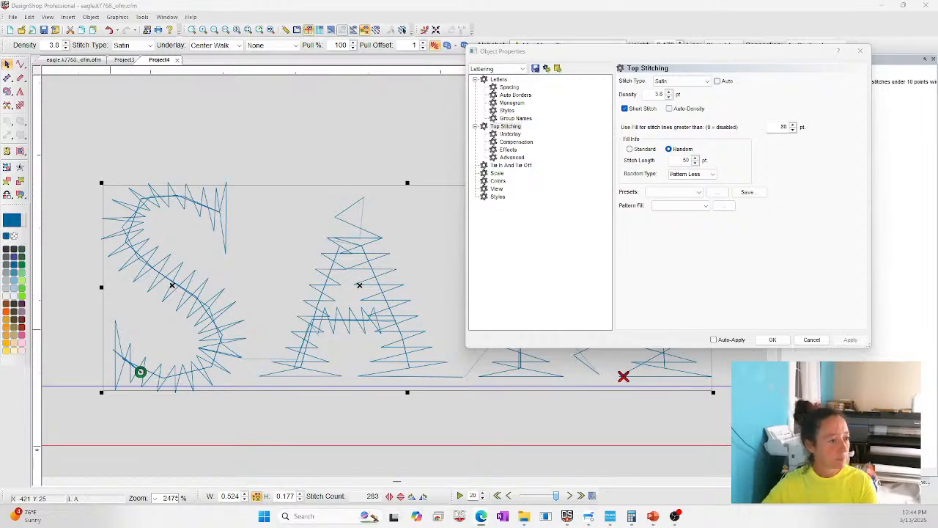
- Switch to the Edge browser's Melco technical support page, maximize the window and open the Melco Help Center knowledge base
drag(937, 50, 255, 57)
click(694, 50)
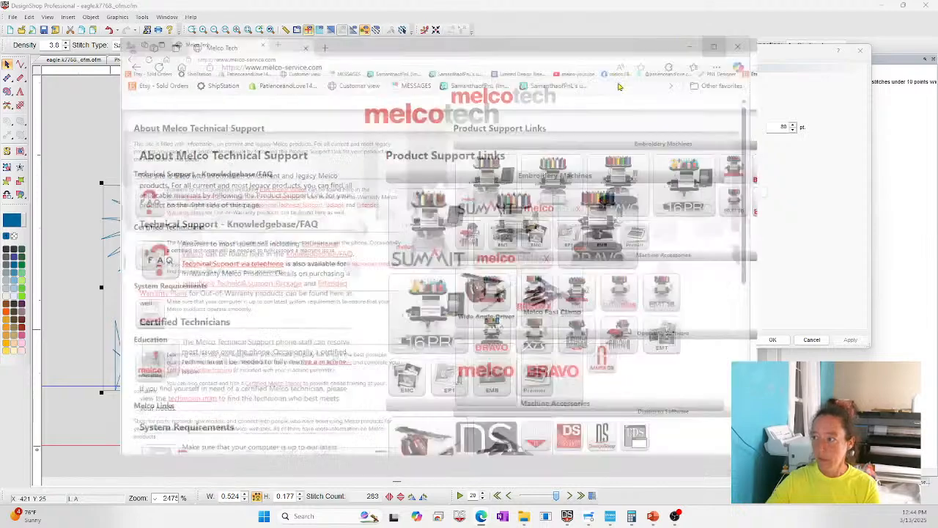
click(31, 201)
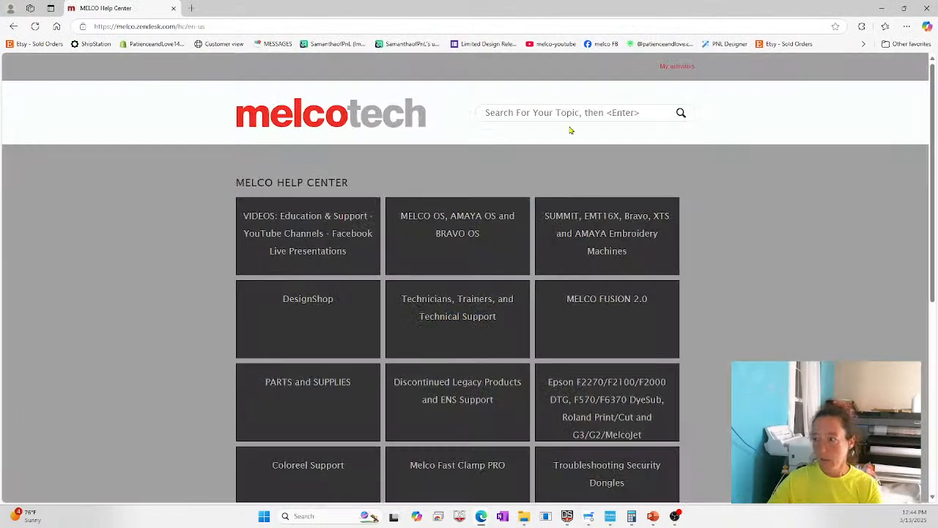
- Search the Help Center for "digitizer" and open the article List of 3rd Party Digitizing Companies
click(567, 110)
text(digitizer)
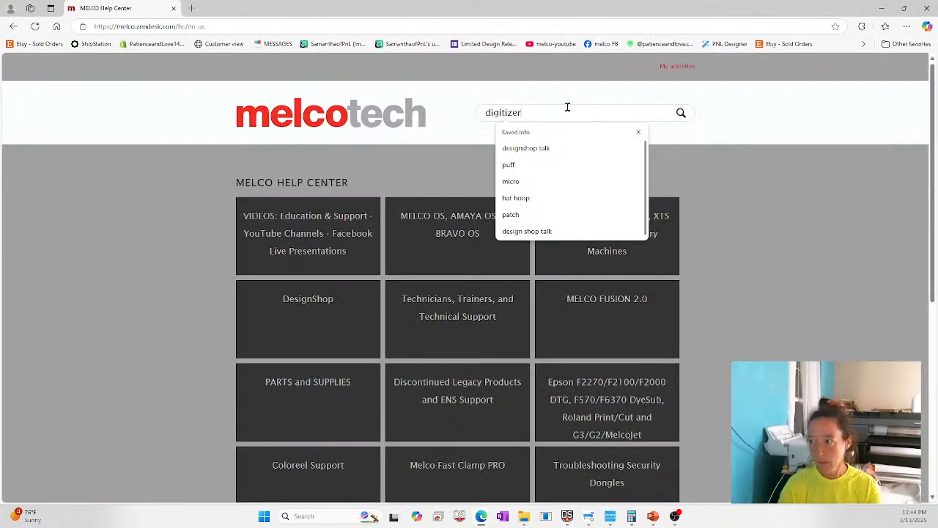
click(681, 113)
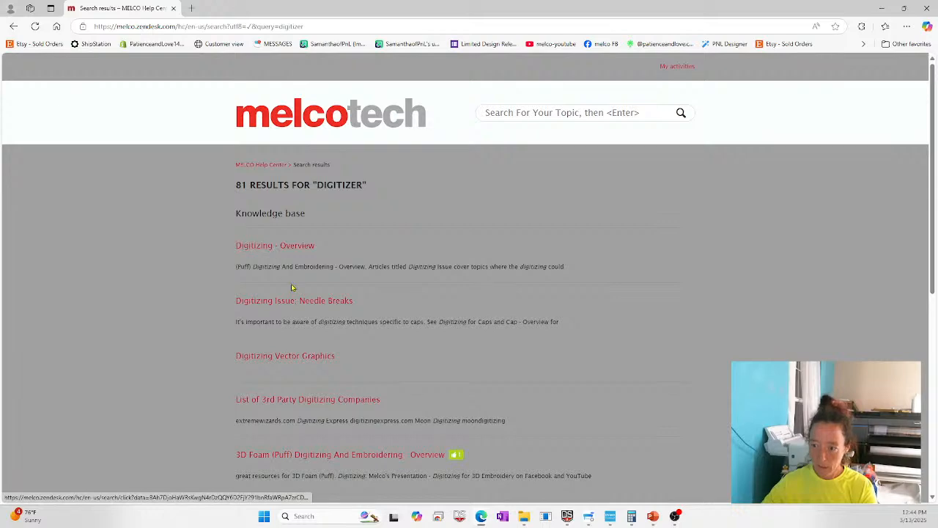
scroll(298, 332, down, 1)
click(319, 350)
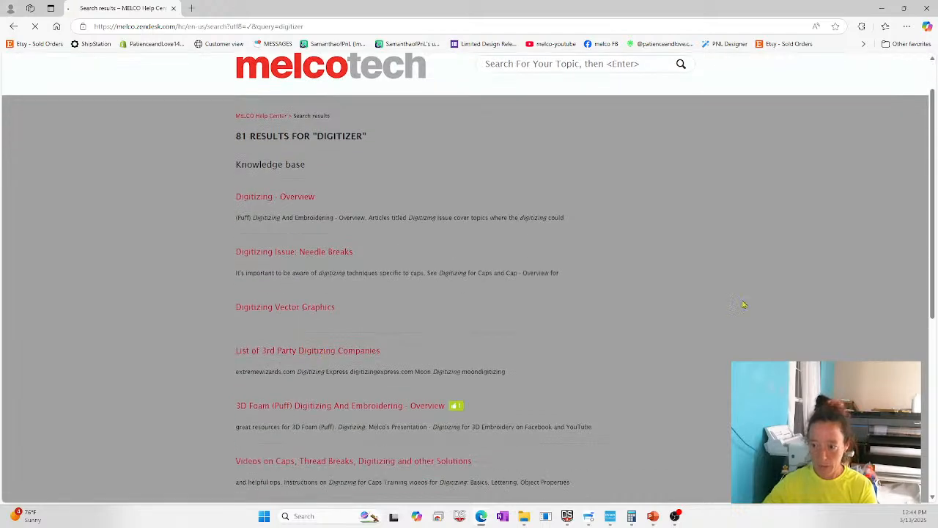
- Examine the third-party digitizing companies listed in the article, both those that provide wireframe designs and those that do not
scroll(550, 352, down, 5)
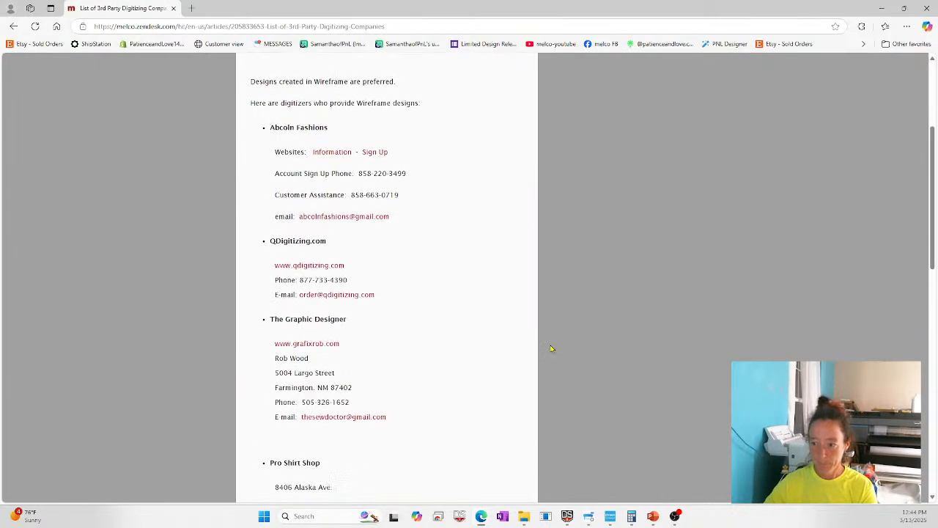
scroll(551, 349, down, 6)
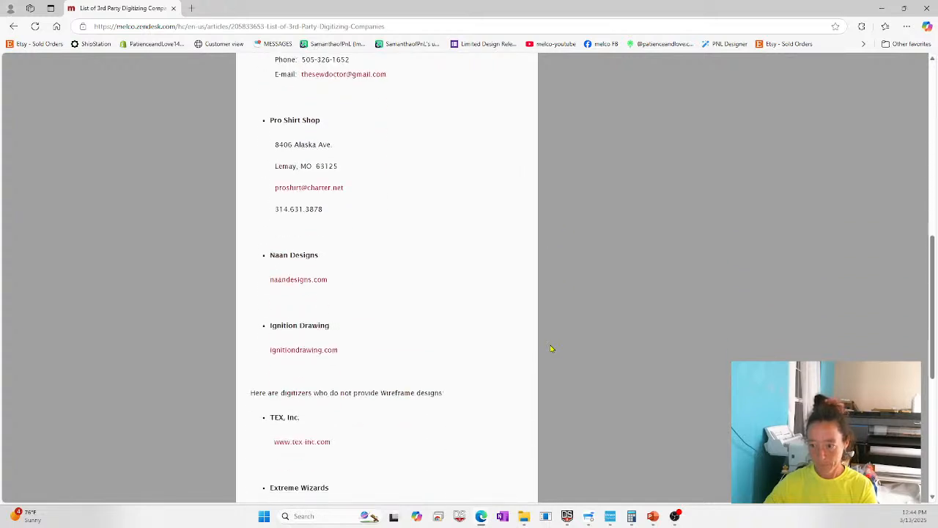
scroll(552, 348, down, 1)
scroll(551, 348, up, 2)
scroll(551, 348, down, 1)
scroll(551, 349, up, 6)
scroll(552, 349, up, 5)
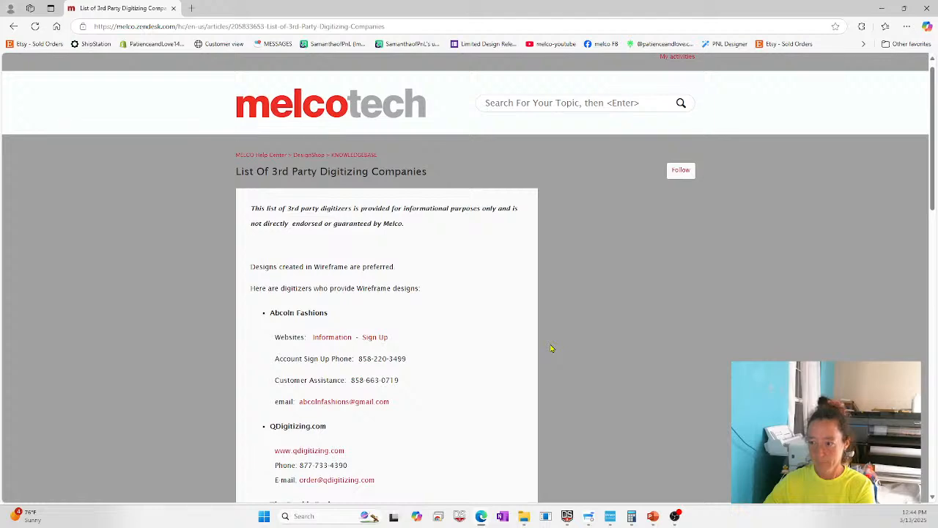
scroll(551, 348, down, 7)
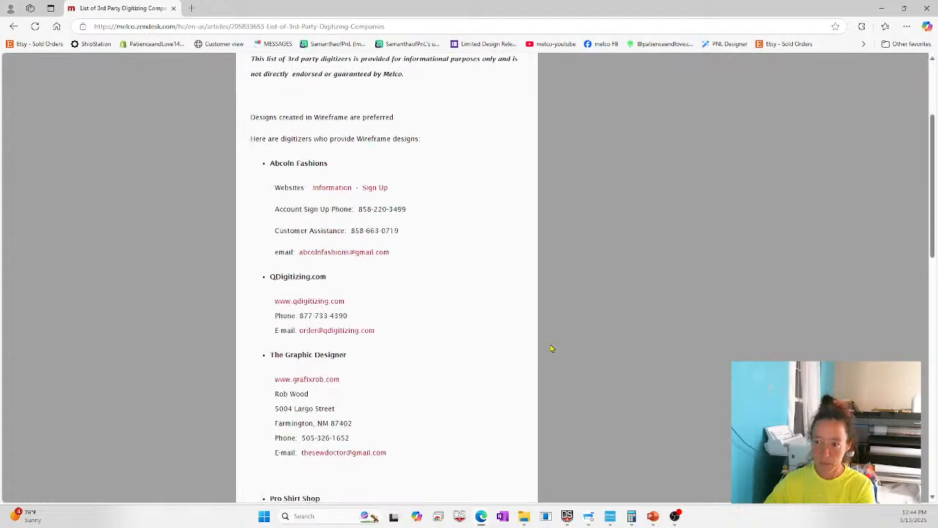
scroll(540, 357, down, 2)
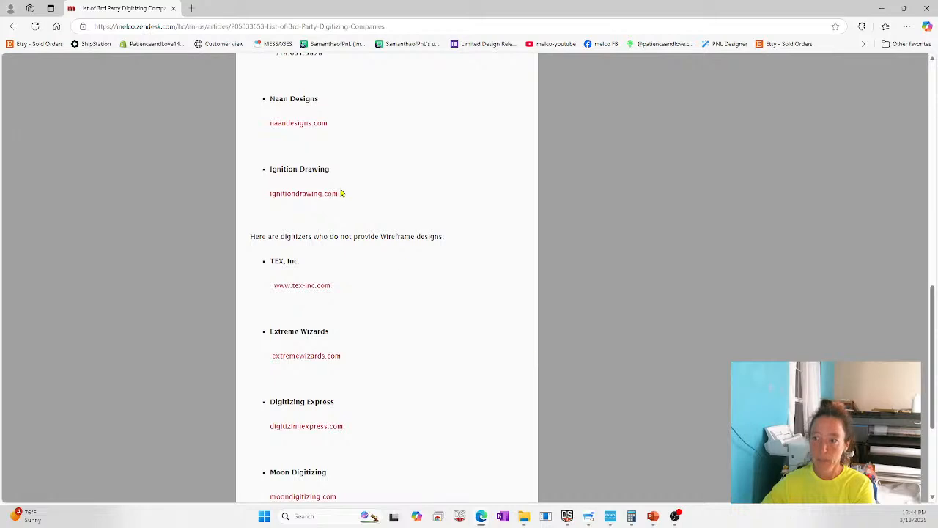
scroll(417, 300, down, 3)
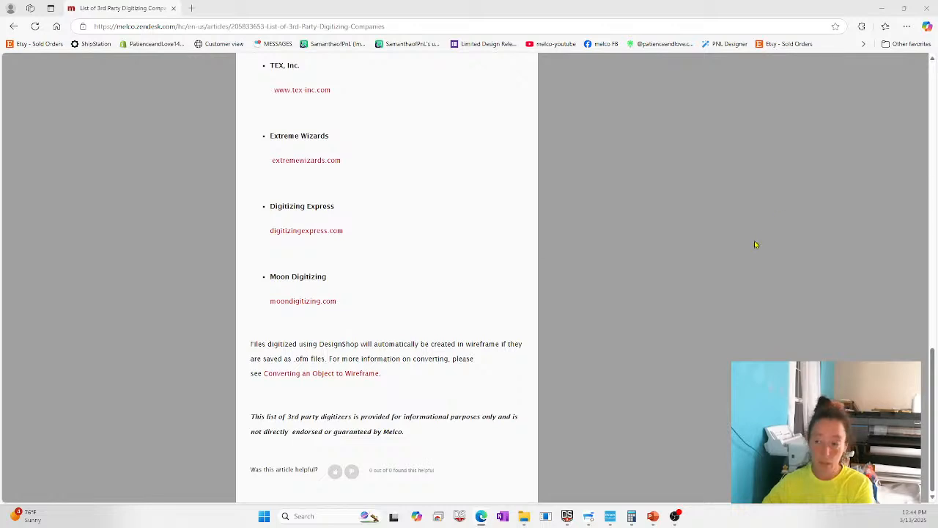
scroll(663, 307, up, 1)
scroll(663, 306, up, 2)
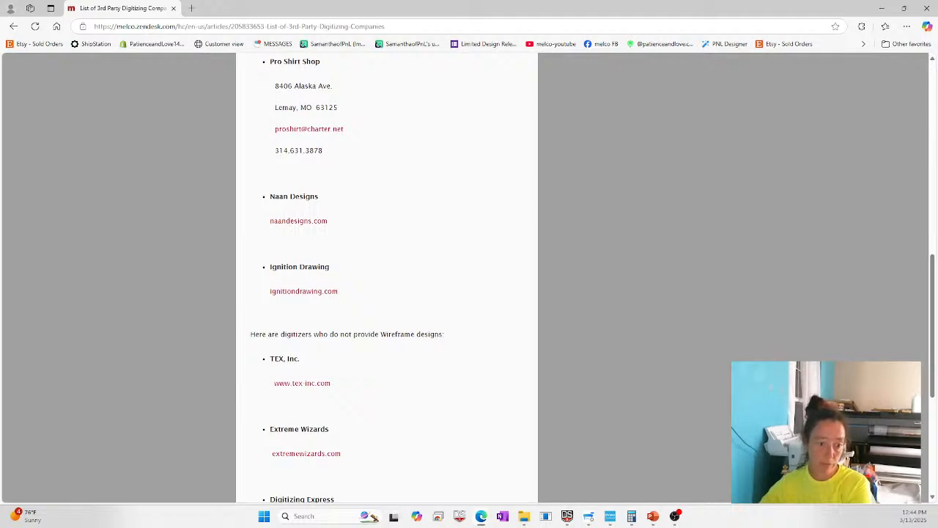
scroll(730, 277, up, 3)
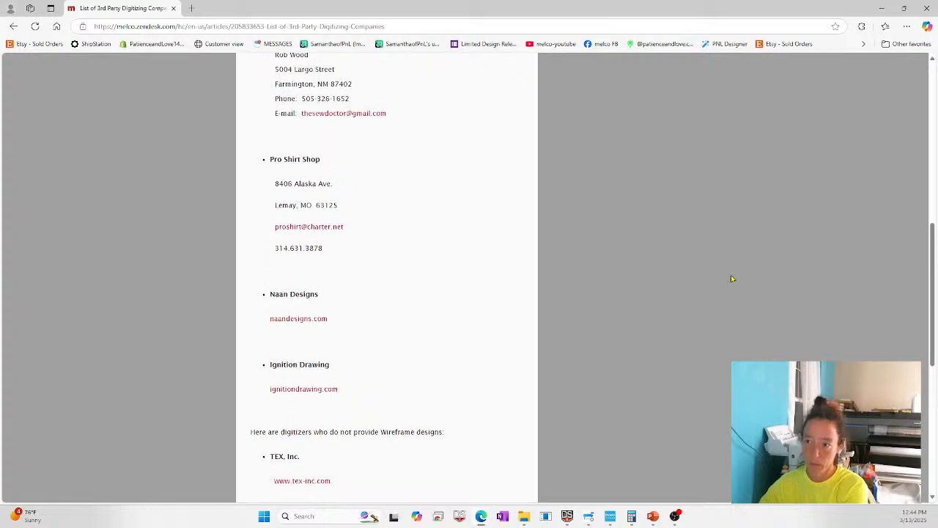
scroll(732, 278, up, 2)
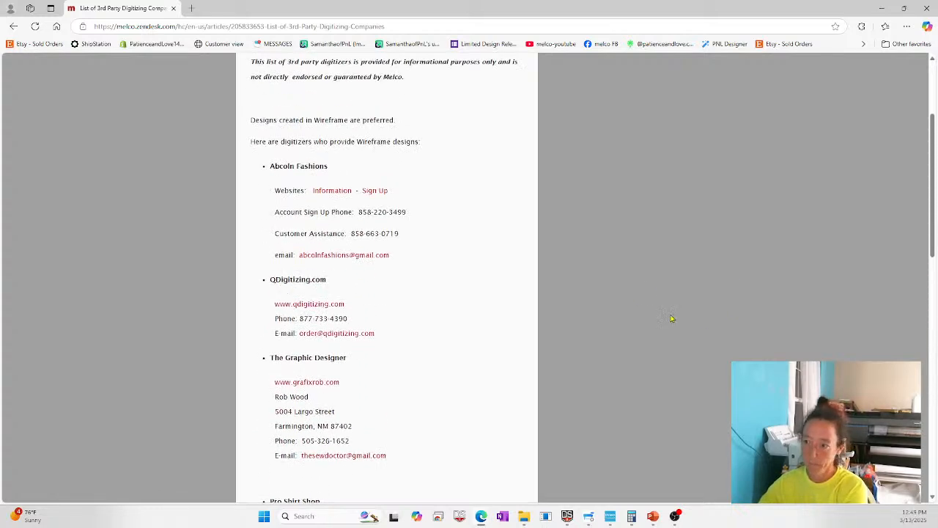
scroll(676, 319, down, 1)
drag(307, 299, 274, 299)
click(312, 302)
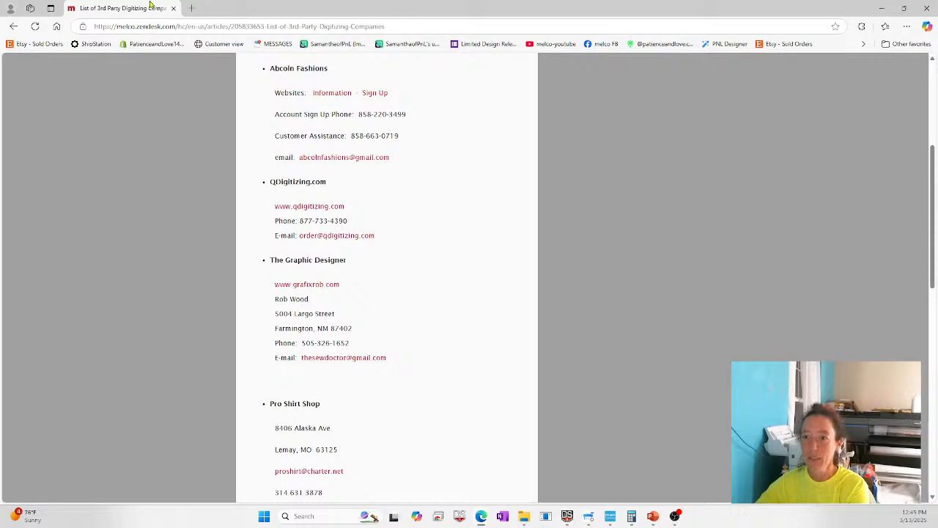
- Return to DesignShop, close the lettering's Object Properties dialog and fit the design in the view
click(881, 7)
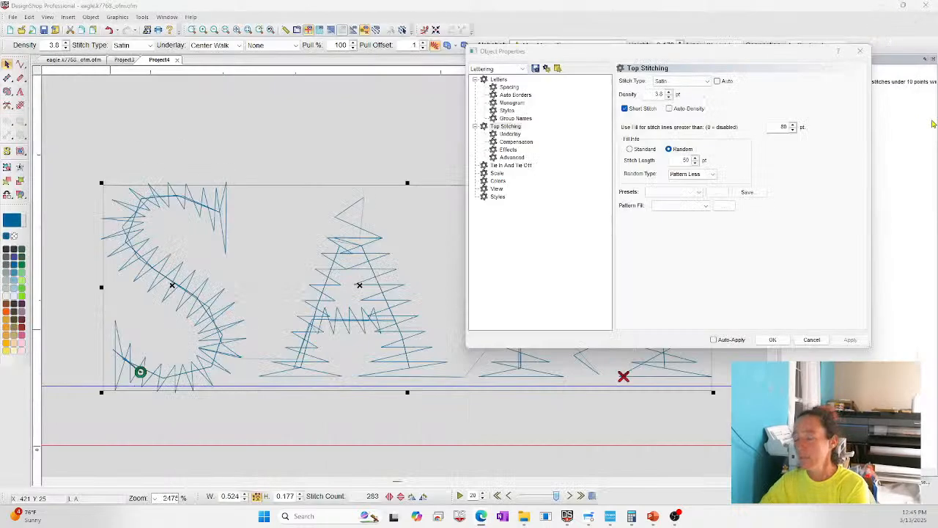
click(859, 53)
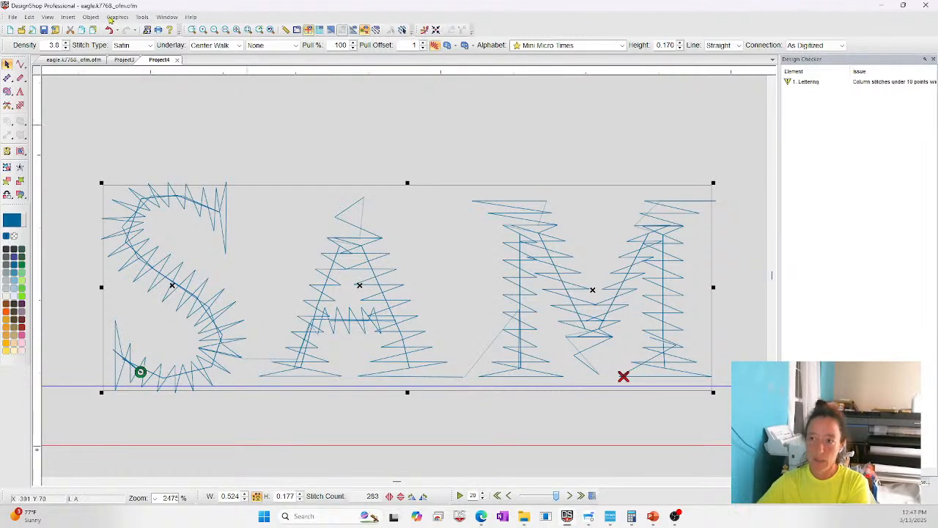
click(236, 30)
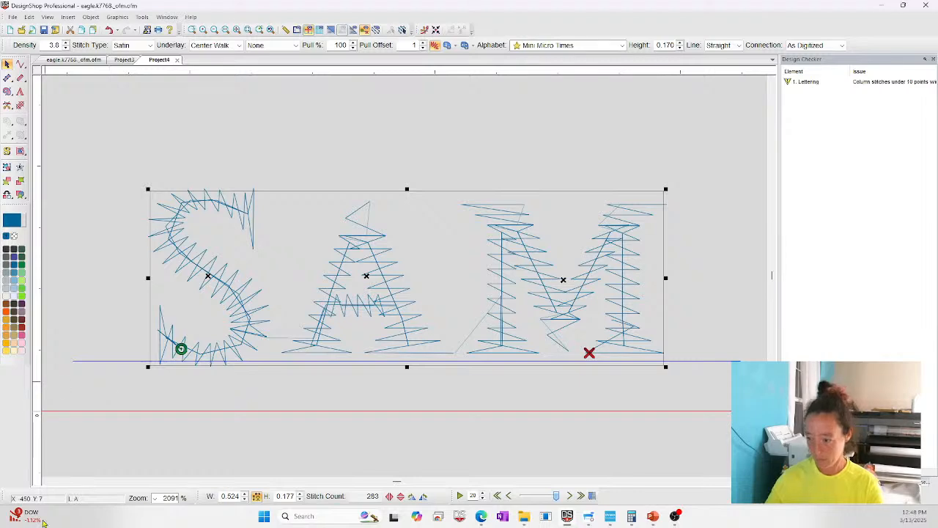
mouse_move(485, 521)
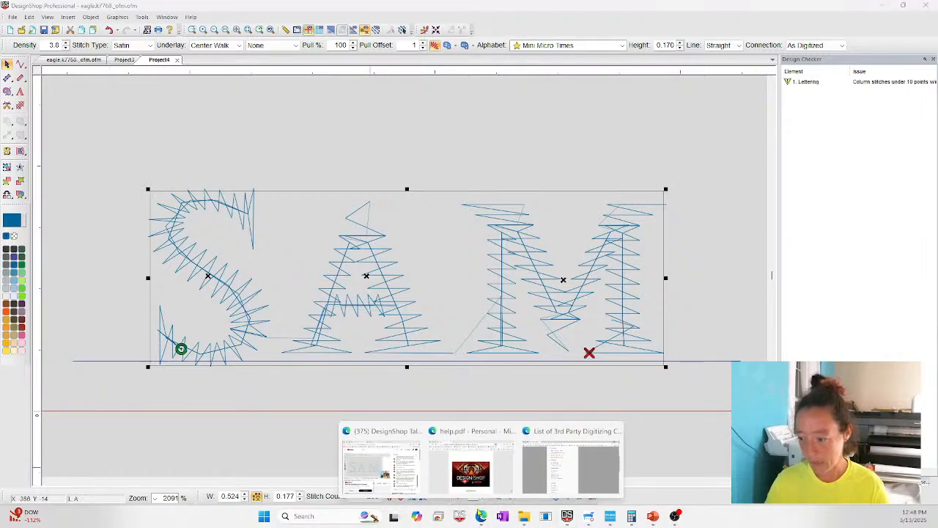
click(471, 473)
click(292, 86)
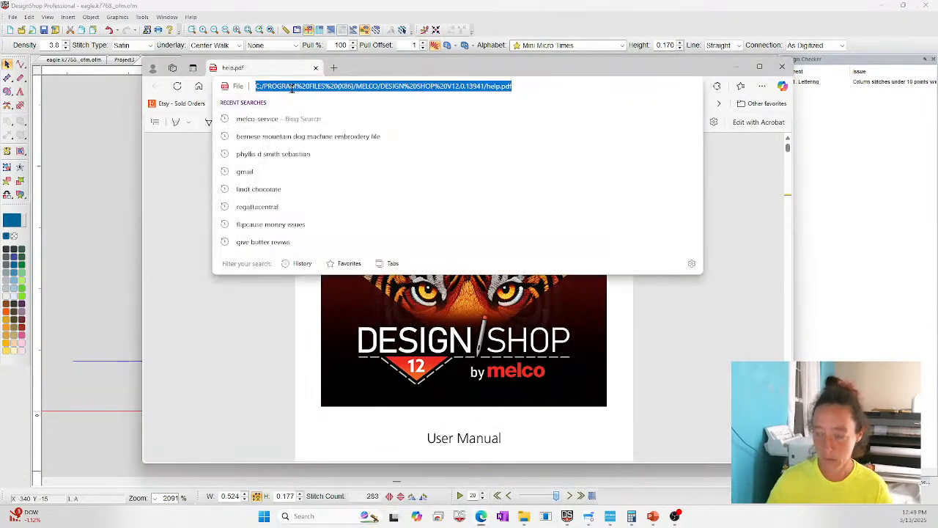
text(youtube.com/@MelcoEmbroidery)
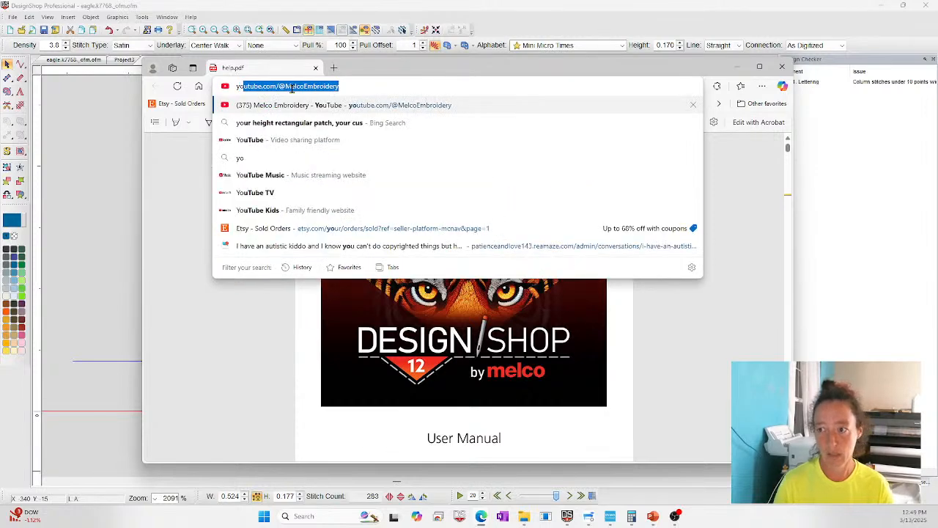
key(Return)
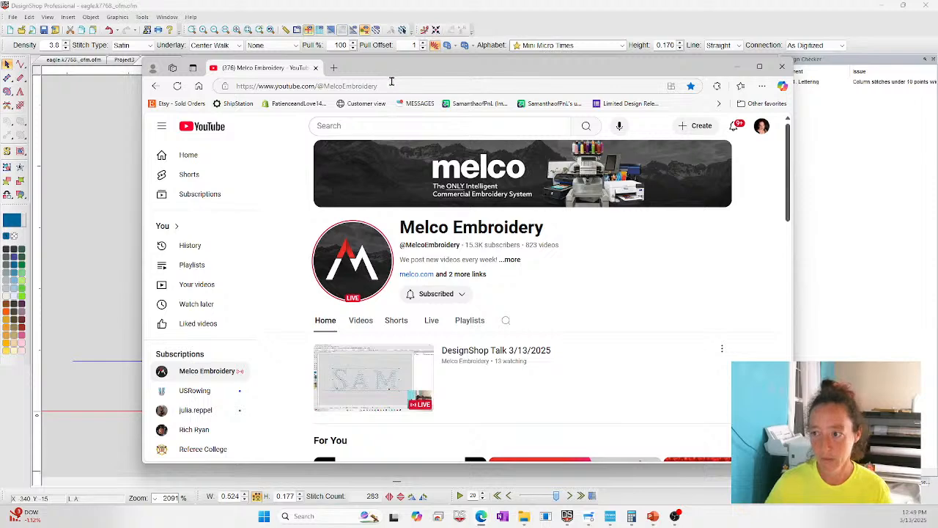
drag(387, 68, 345, 56)
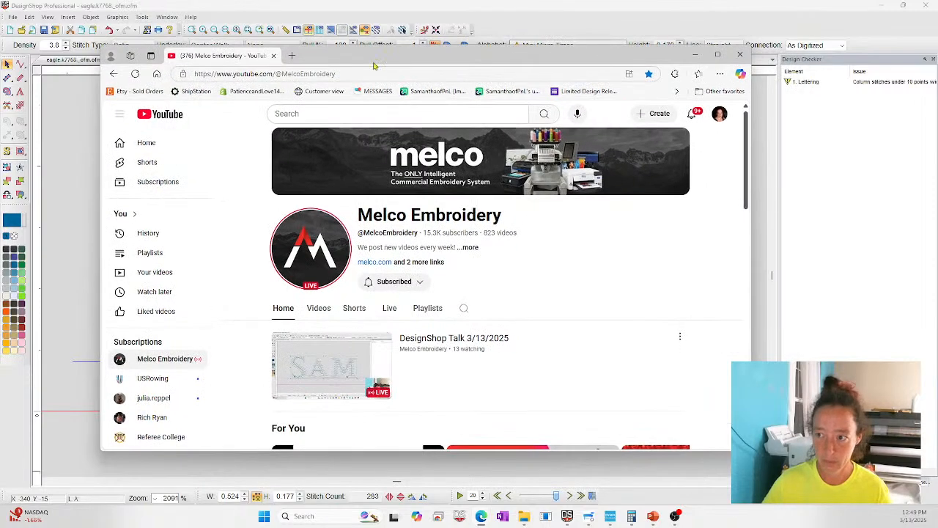
- Open the Melco Embroidery channel's playlists and look through them for DesignShop digitizing material
scroll(424, 192, down, 3)
scroll(359, 221, up, 1)
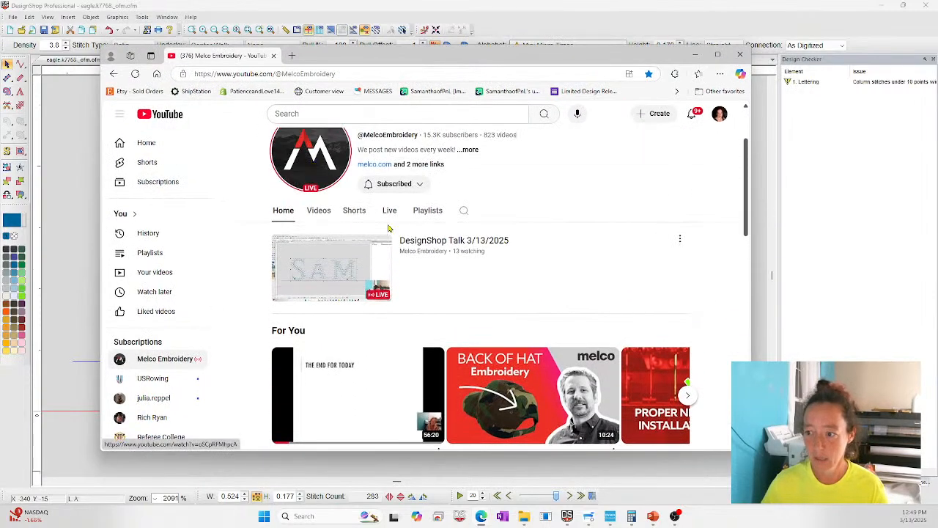
click(422, 212)
scroll(521, 287, down, 2)
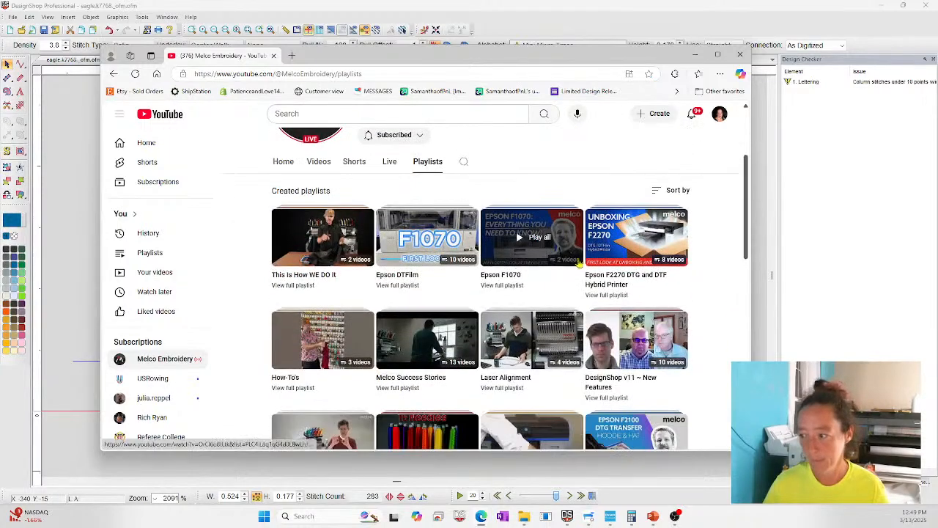
scroll(534, 268, down, 3)
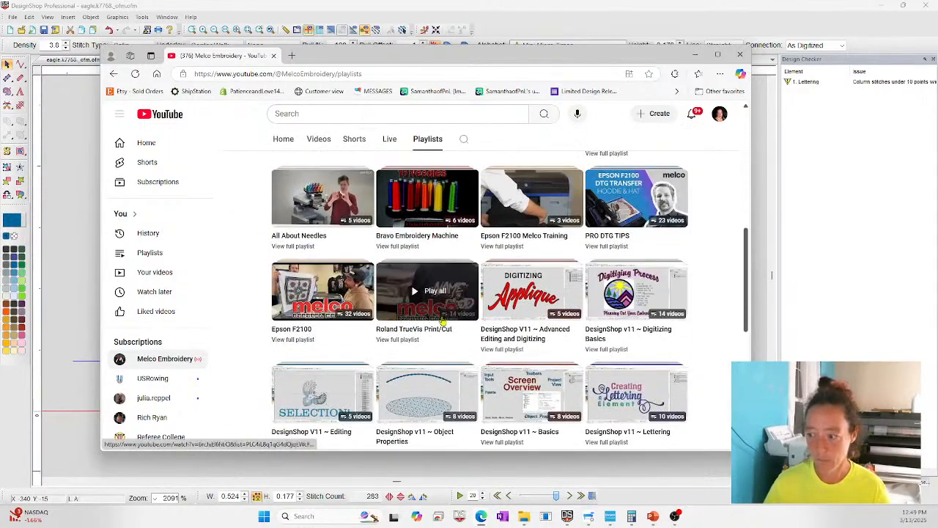
scroll(443, 321, down, 3)
scroll(476, 355, up, 4)
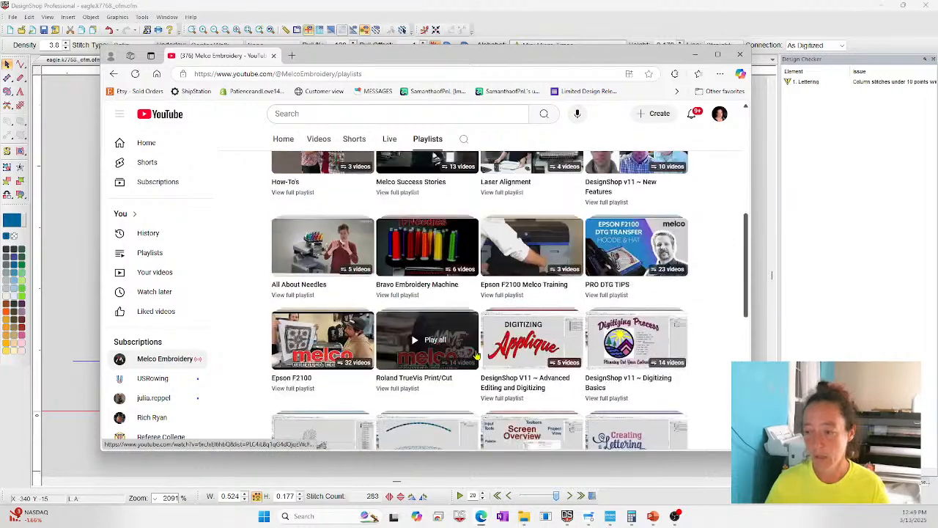
scroll(476, 355, up, 5)
- Look through the channel's uploaded videos, from the latest through the DesignShop tutorials to the 2020 DesignShop Talk recordings
click(318, 211)
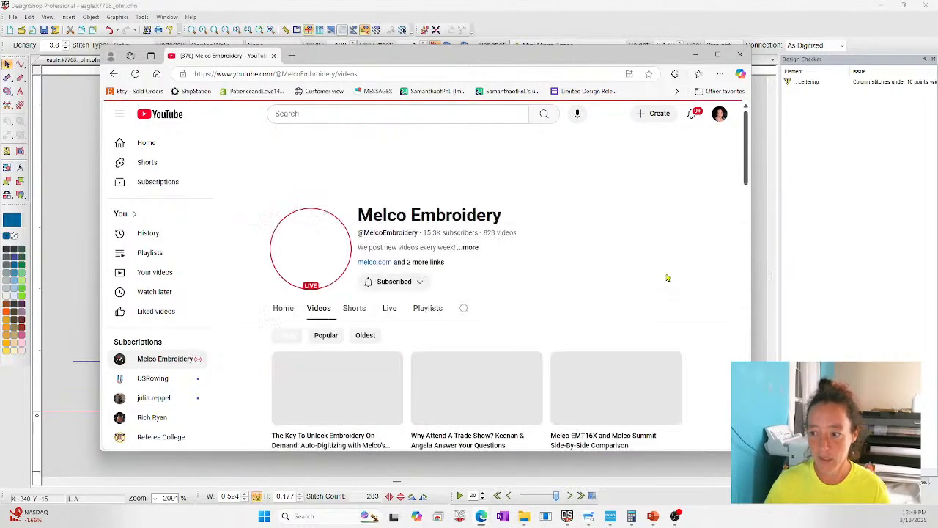
scroll(649, 297, down, 5)
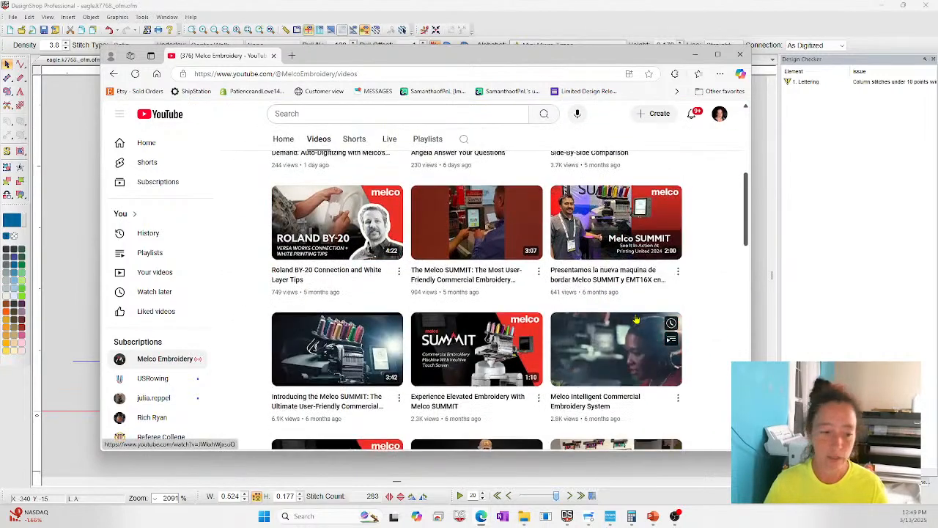
scroll(634, 319, up, 3)
scroll(610, 339, up, 1)
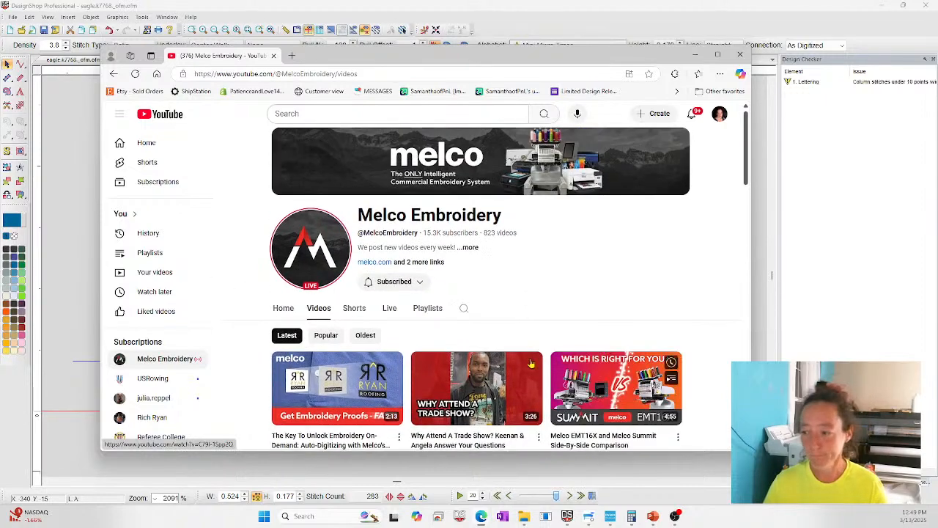
scroll(670, 266, down, 5)
scroll(669, 266, down, 10)
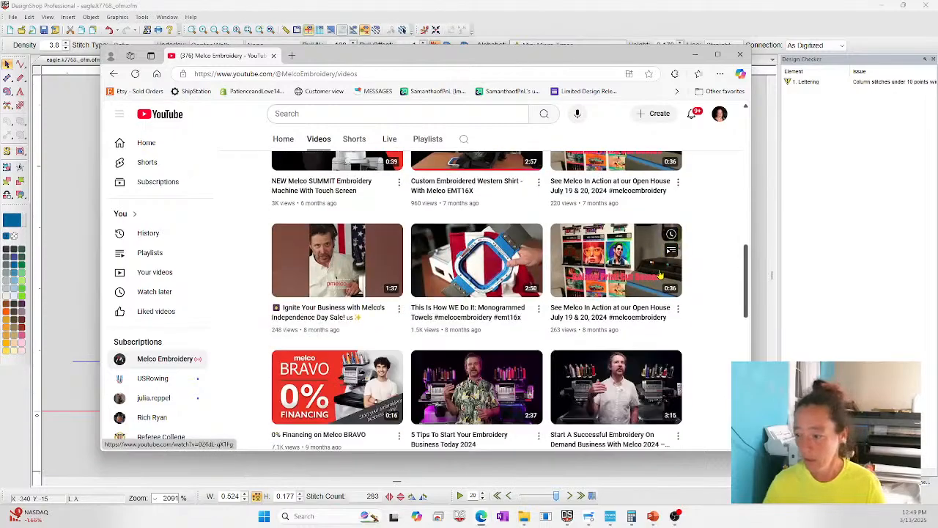
scroll(394, 302, down, 9)
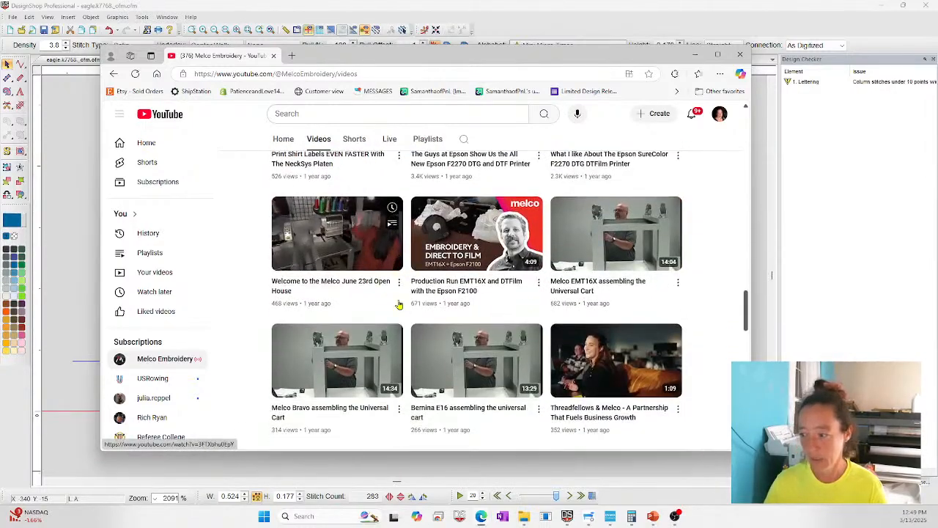
scroll(399, 304, down, 5)
scroll(399, 304, down, 7)
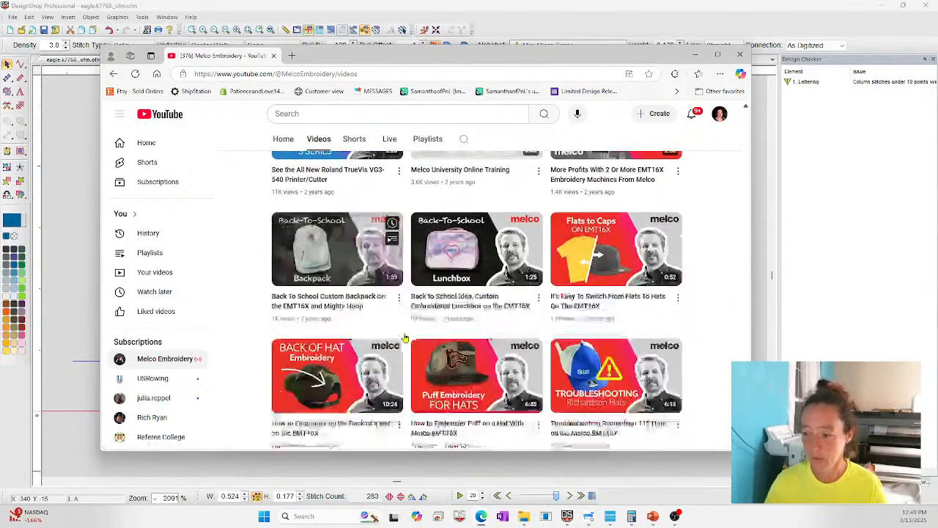
scroll(407, 337, down, 3)
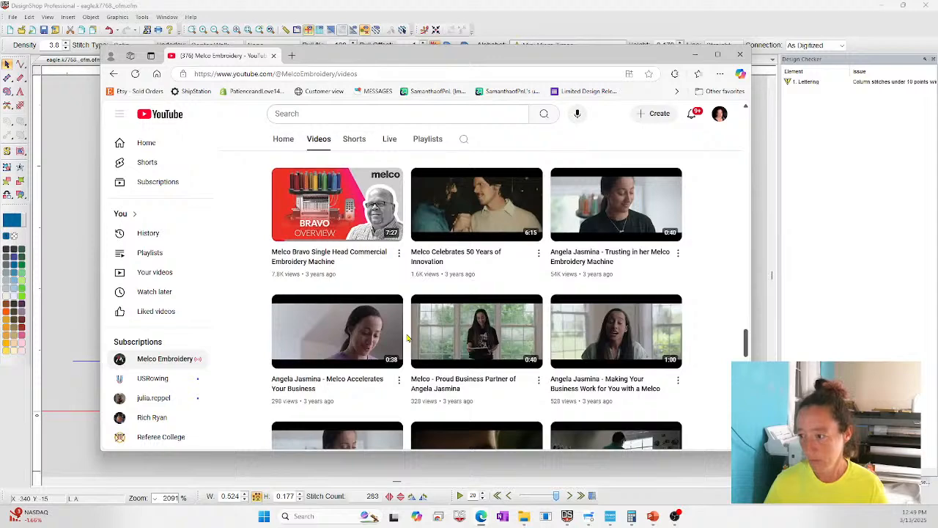
scroll(335, 354, down, 4)
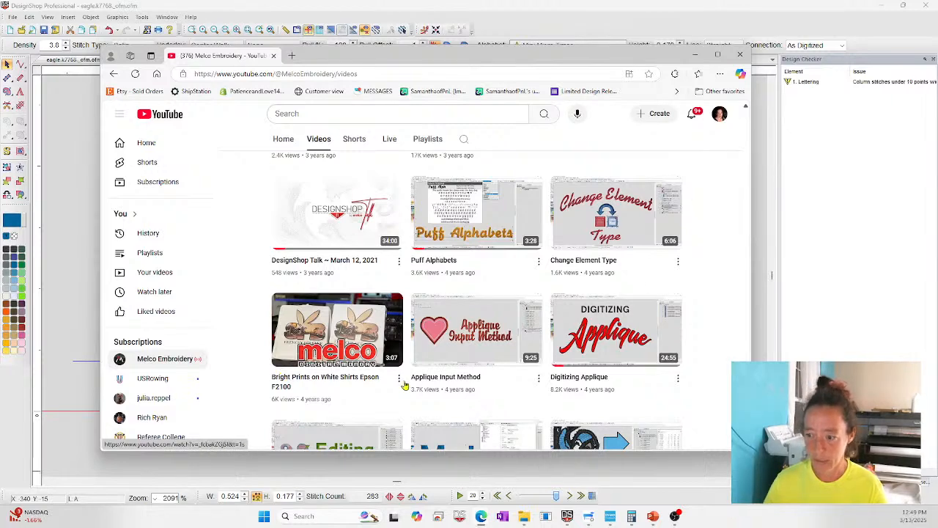
scroll(506, 248, down, 1)
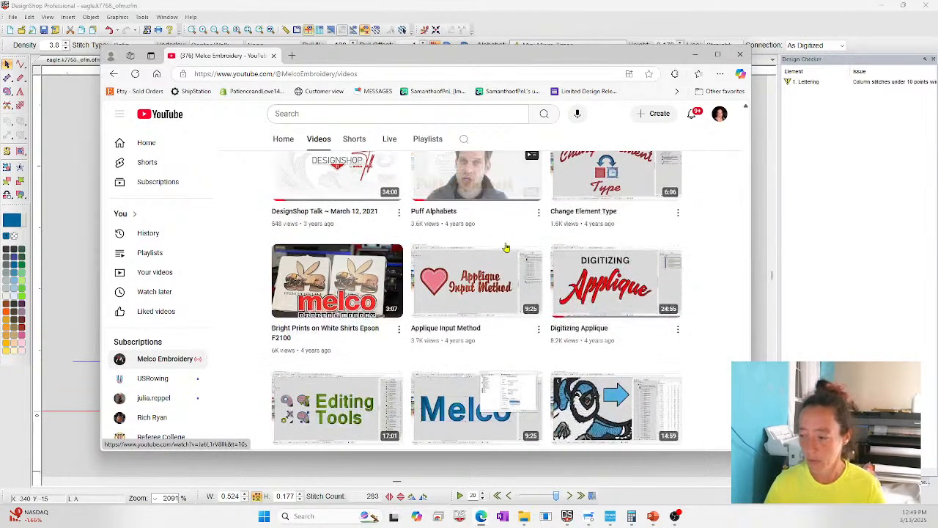
scroll(506, 248, down, 1)
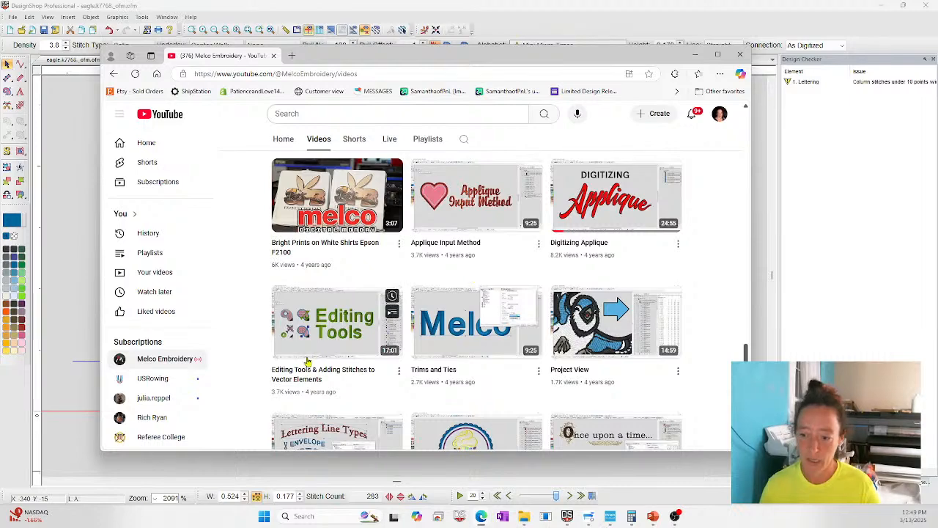
scroll(306, 361, down, 7)
scroll(336, 345, down, 2)
scroll(336, 345, up, 3)
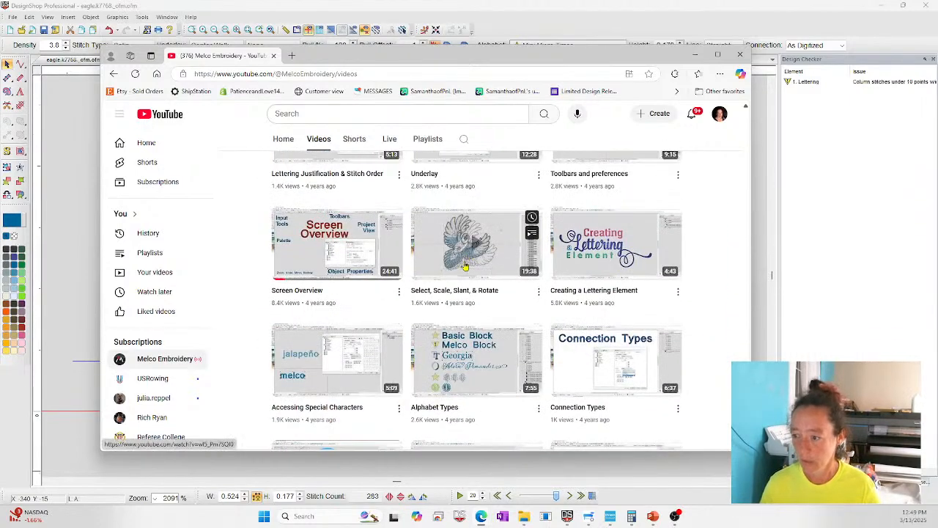
scroll(463, 265, down, 9)
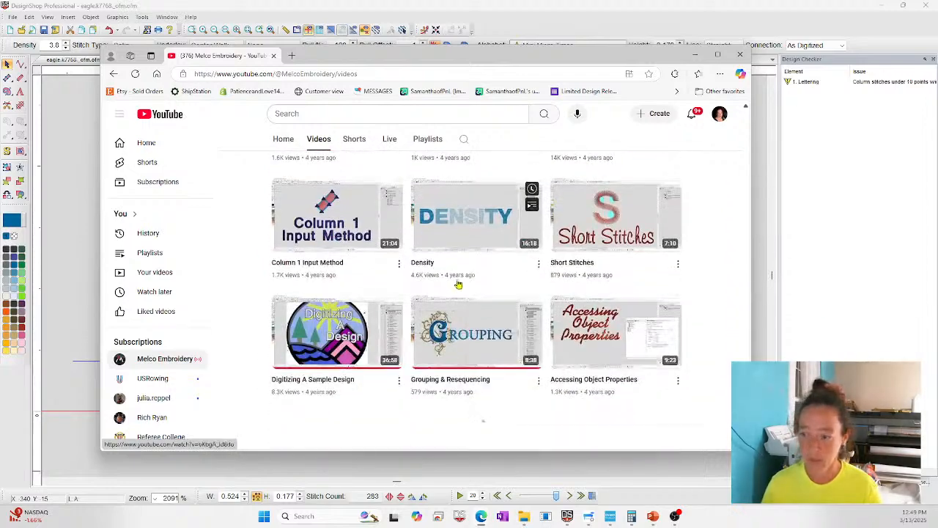
scroll(377, 306, down, 6)
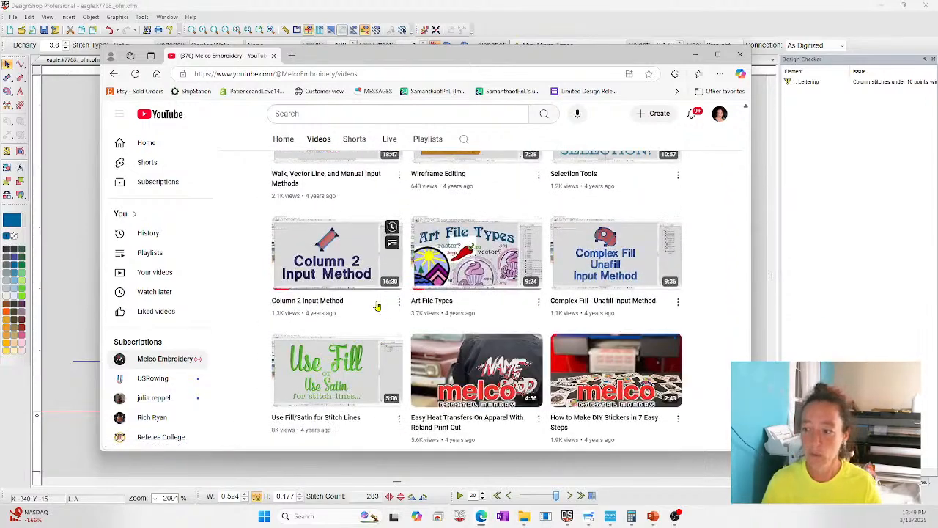
scroll(376, 306, down, 5)
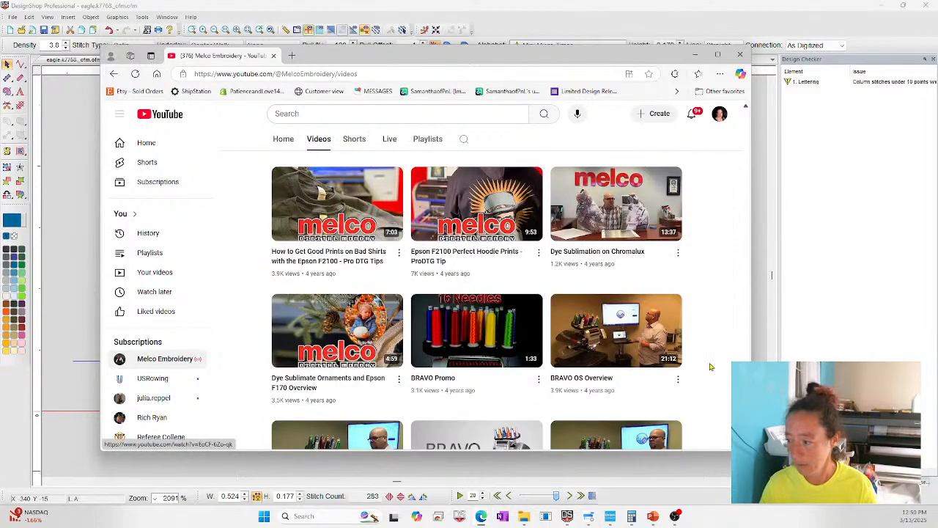
scroll(728, 361, down, 3)
scroll(607, 377, down, 2)
scroll(597, 360, down, 2)
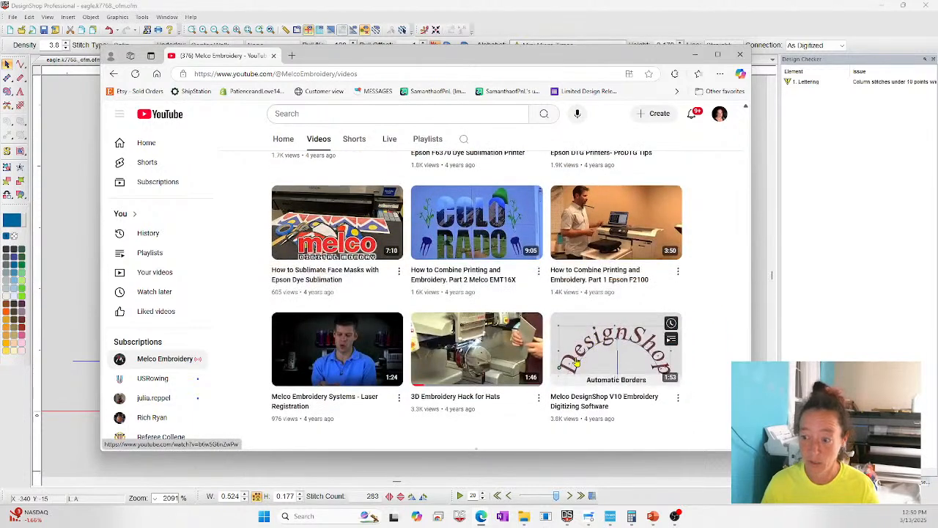
scroll(540, 402, down, 4)
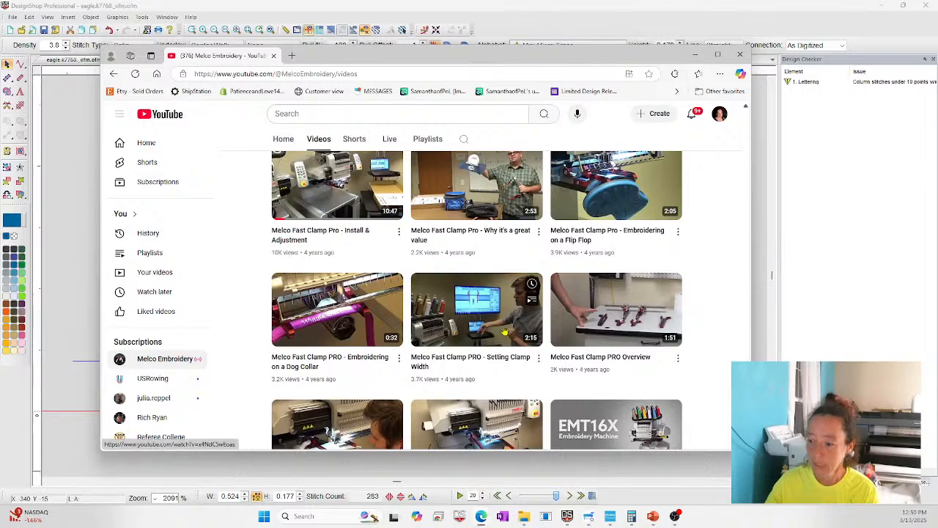
scroll(469, 308, down, 4)
scroll(402, 360, down, 2)
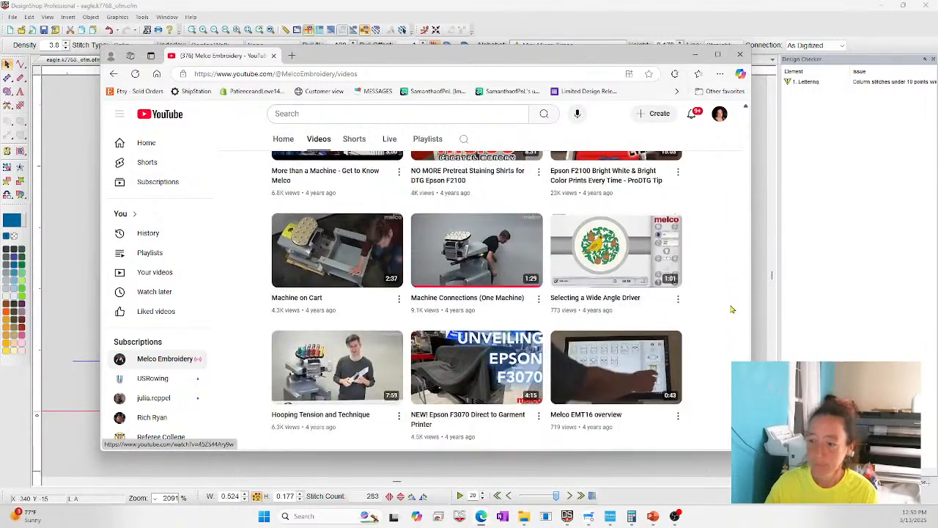
scroll(544, 352, down, 3)
scroll(544, 352, down, 3)
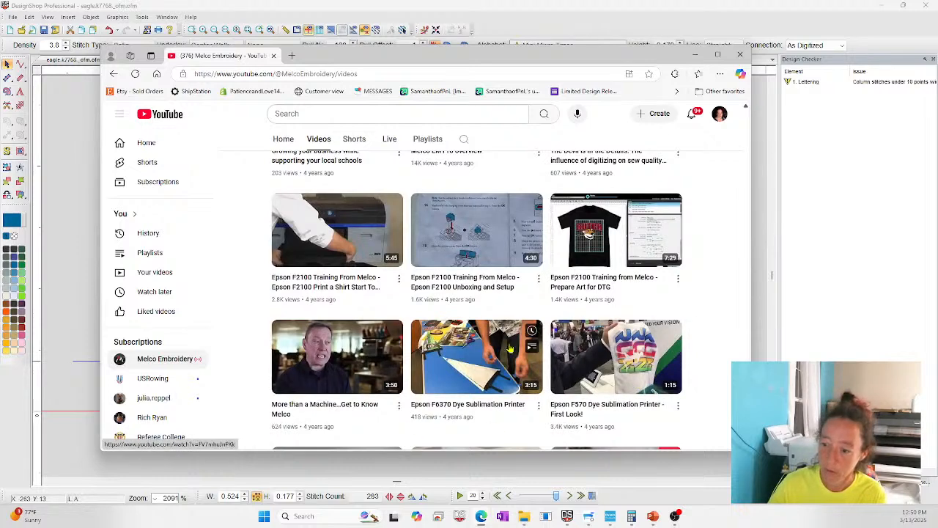
scroll(587, 367, down, 3)
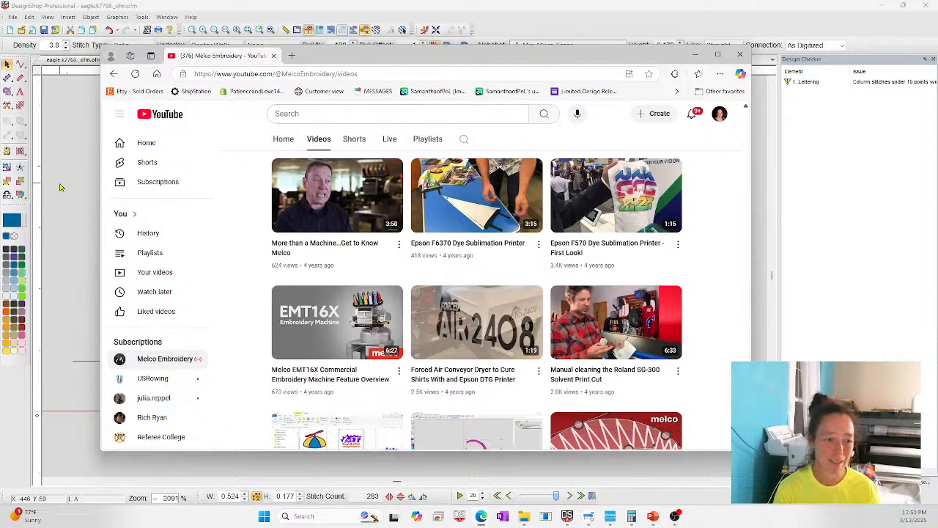
scroll(595, 360, down, 8)
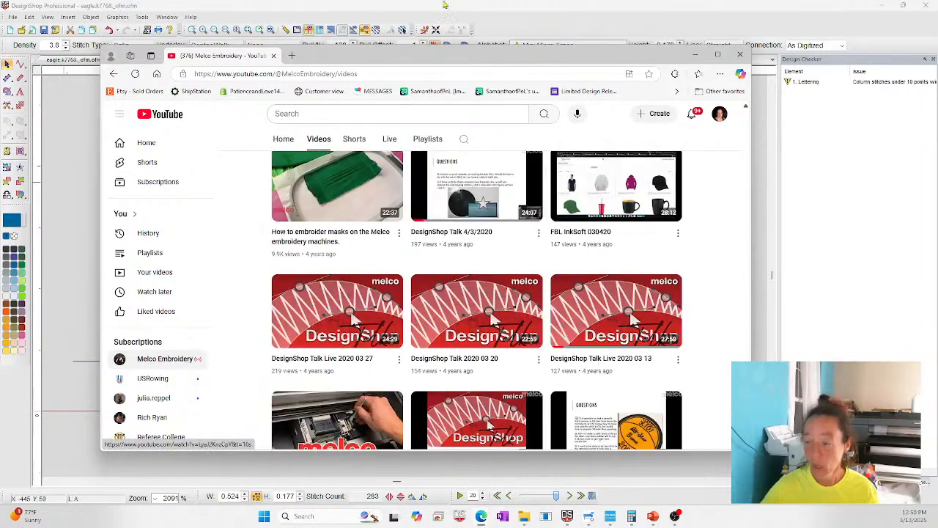
click(112, 75)
click(113, 74)
click(112, 75)
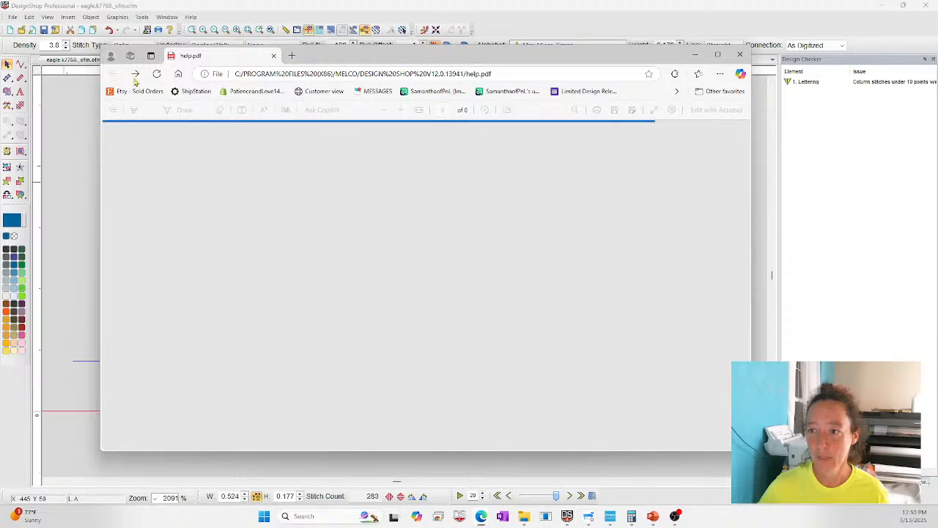
click(278, 75)
text(me)
key(Return)
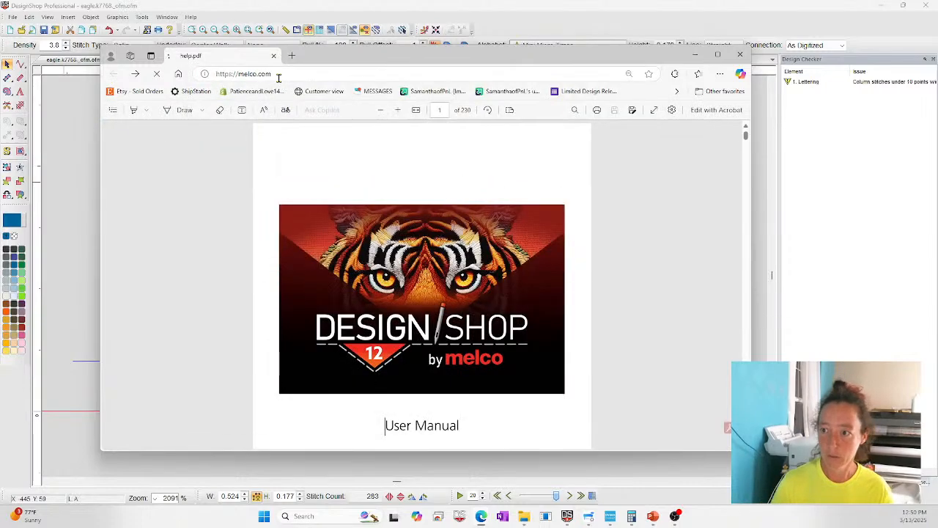
- Search the web for "melco-service" and open the Melco Tech support site from the results
click(279, 74)
text(melco)
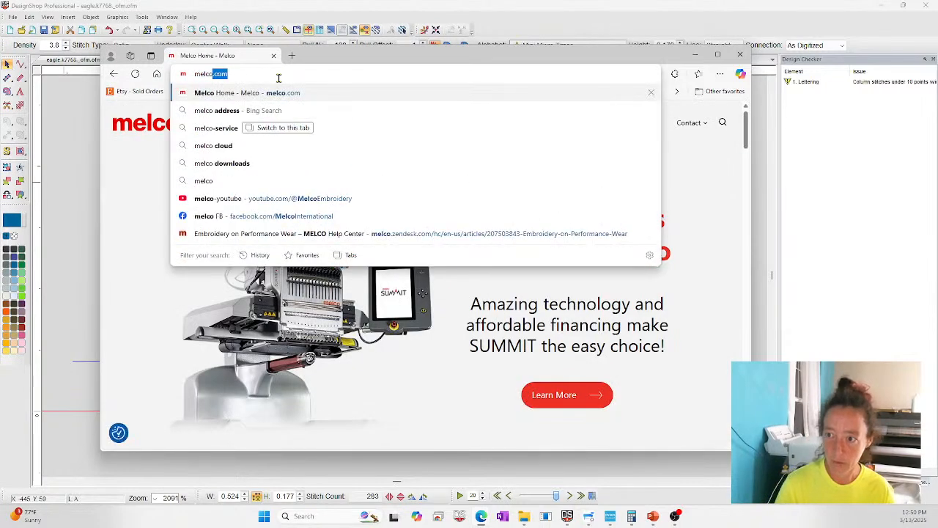
text(-service)
key(Return)
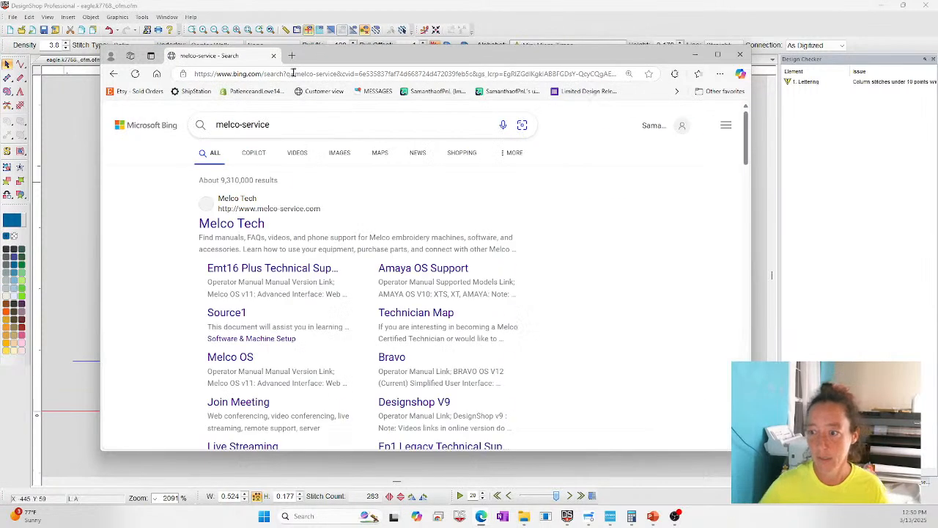
click(236, 224)
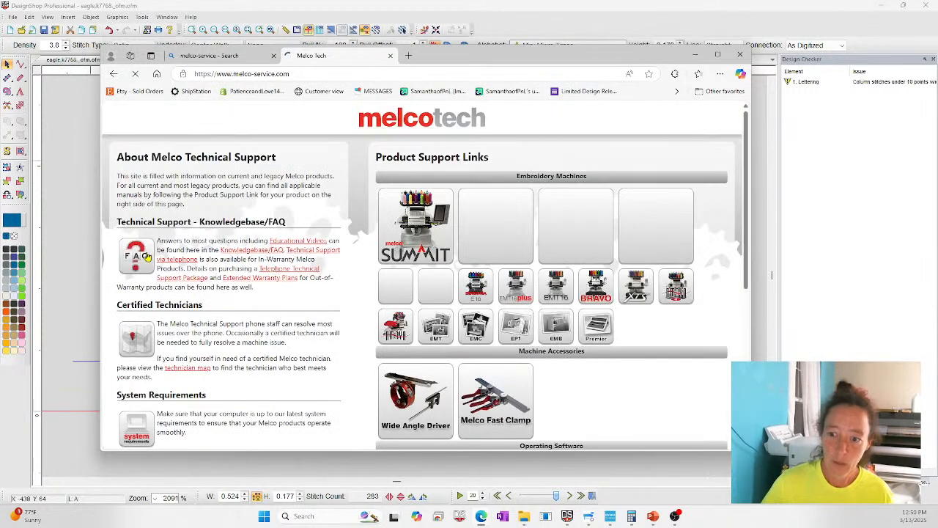
- Open the "DesignShop Talk - Episodes and Topics" article from the DesignShop category of the Melco Technical Support Knowledgebase/FAQ
click(144, 258)
click(257, 338)
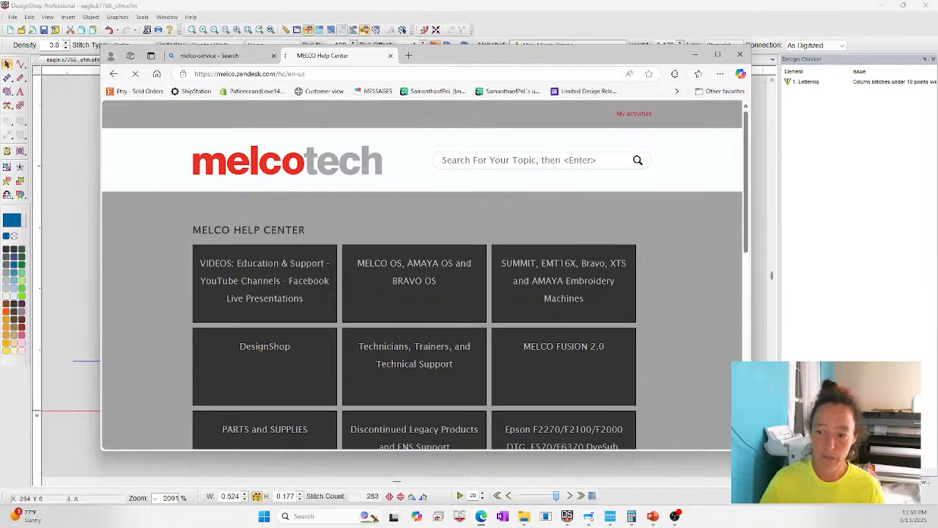
click(259, 297)
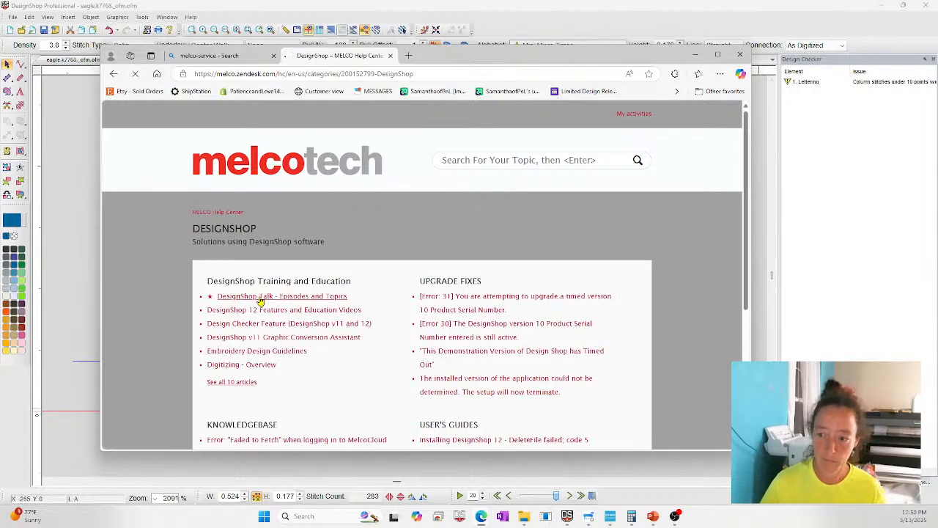
- Look through the topics of the 2025 and 2024 DesignShop Talk episodes and search the article for "puff"
scroll(299, 315, down, 10)
scroll(300, 315, down, 15)
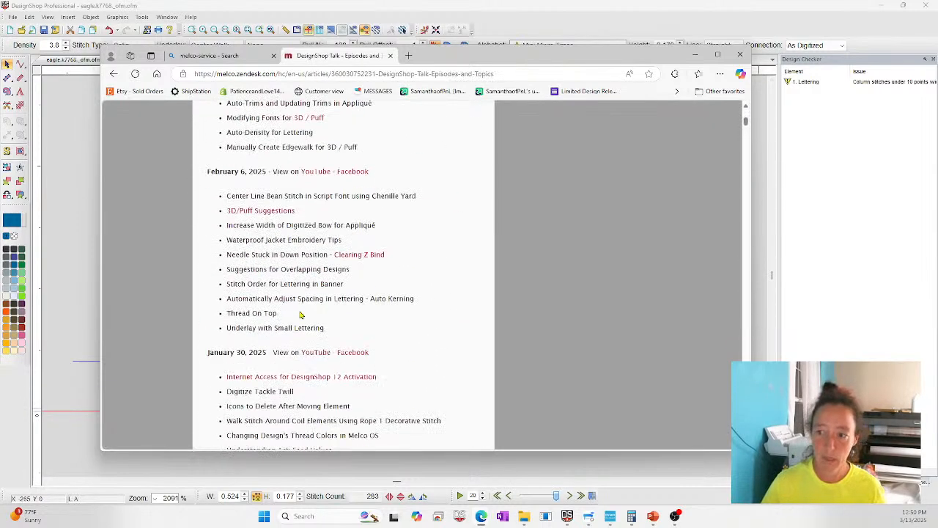
scroll(299, 312, down, 4)
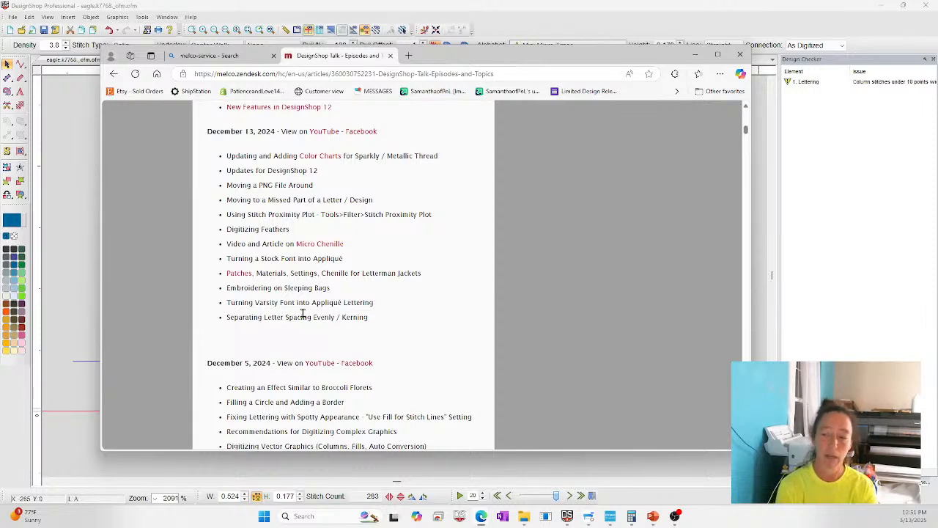
scroll(258, 157, down, 15)
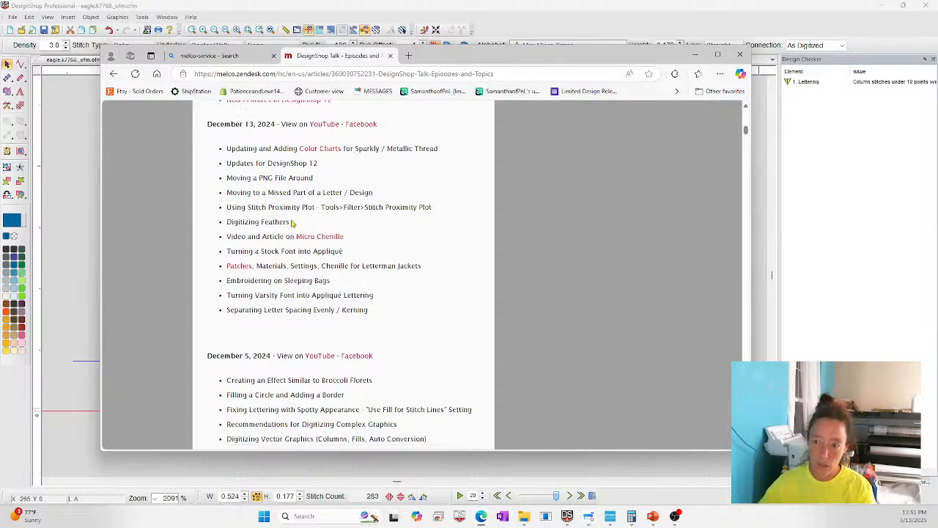
scroll(270, 180, down, 6)
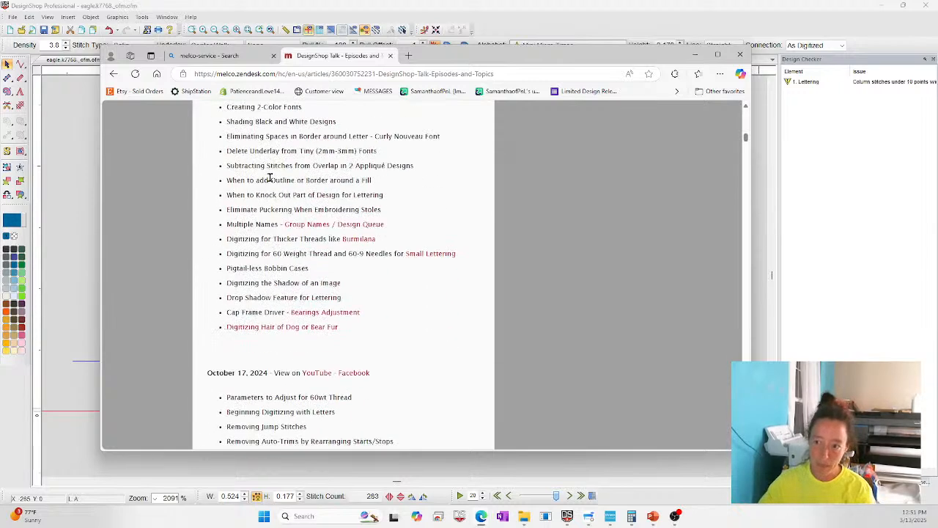
scroll(260, 189, down, 3)
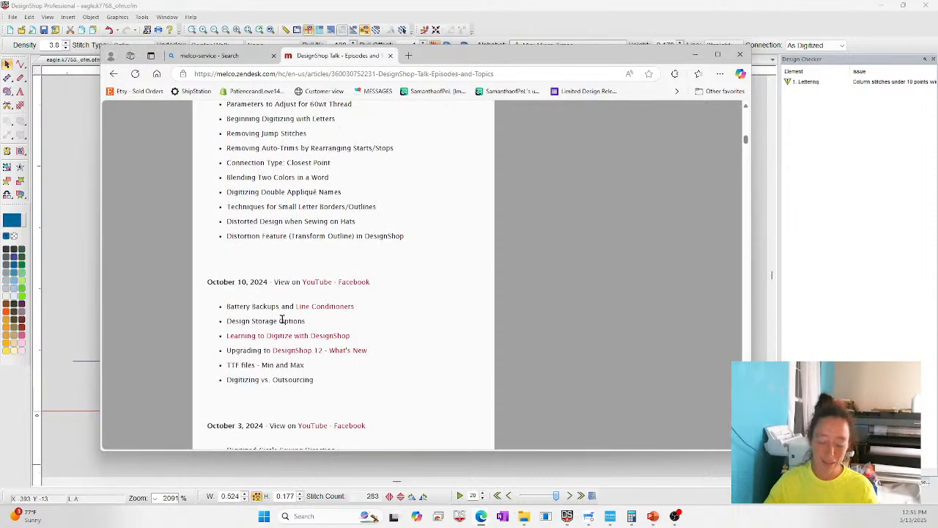
key(ctrl+f)
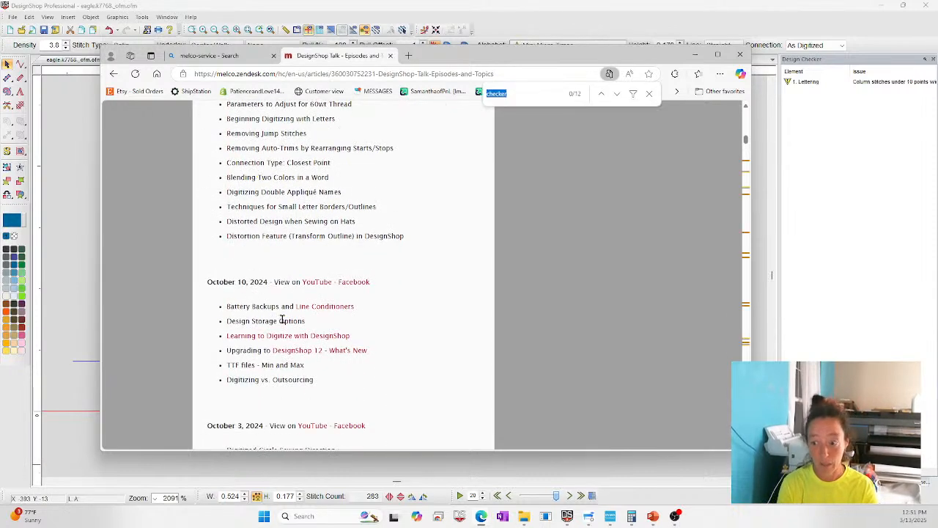
text(puff)
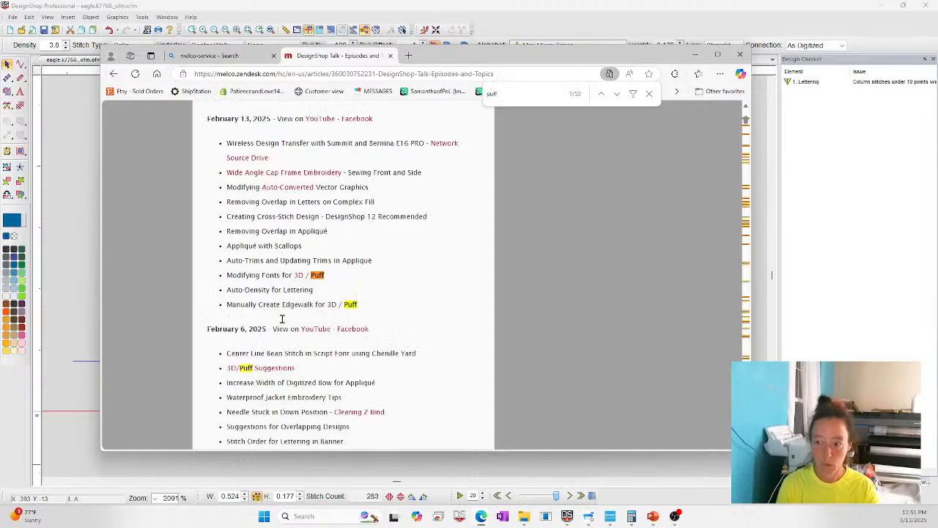
- Search the article for "Continuous", using the word from the July 11, 2024 multi-hooping topic
key(BackSpace)
key(BackSpace)
key(BackSpace)
text(continue)
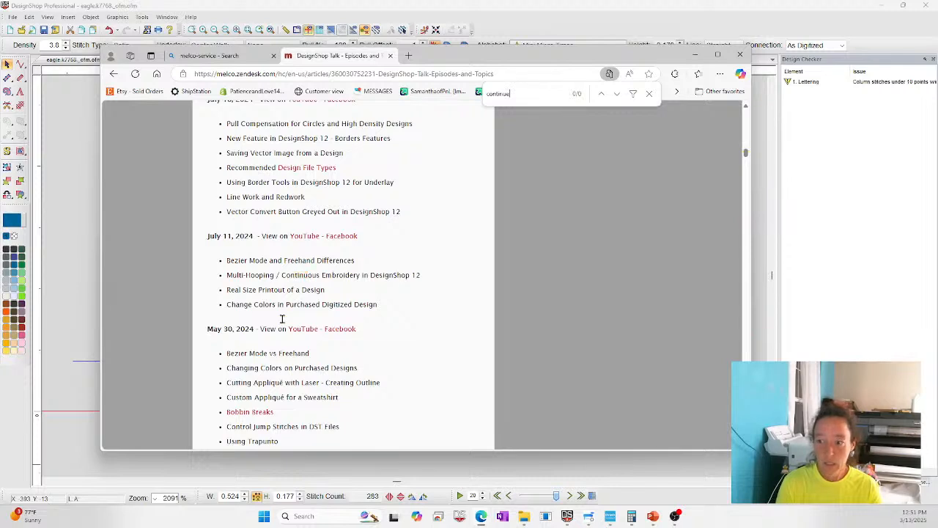
double_click(309, 274)
key(ctrl+f)
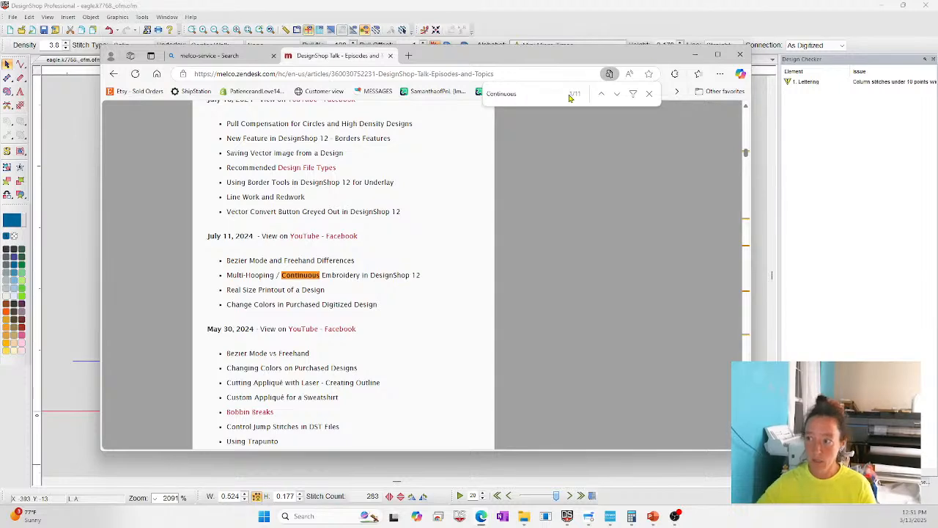
- Go forward through the "Continuous" matches to the Continuous Quilting topic of the June 12, 2020 episode
click(617, 95)
click(617, 95)
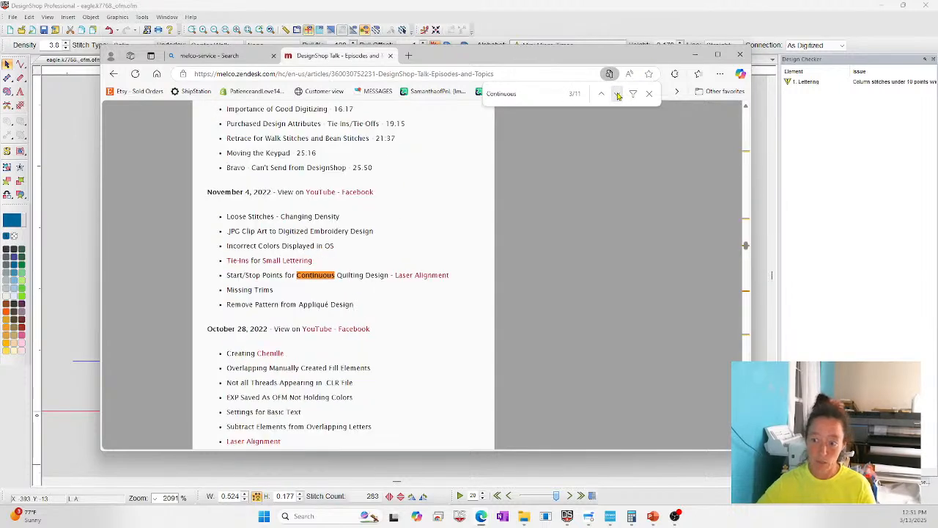
click(618, 94)
click(617, 95)
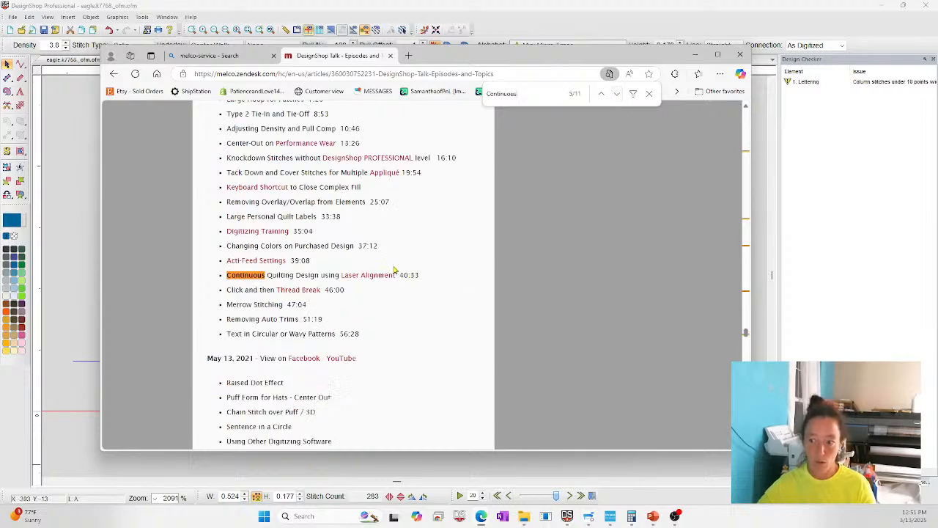
scroll(350, 284, up, 2)
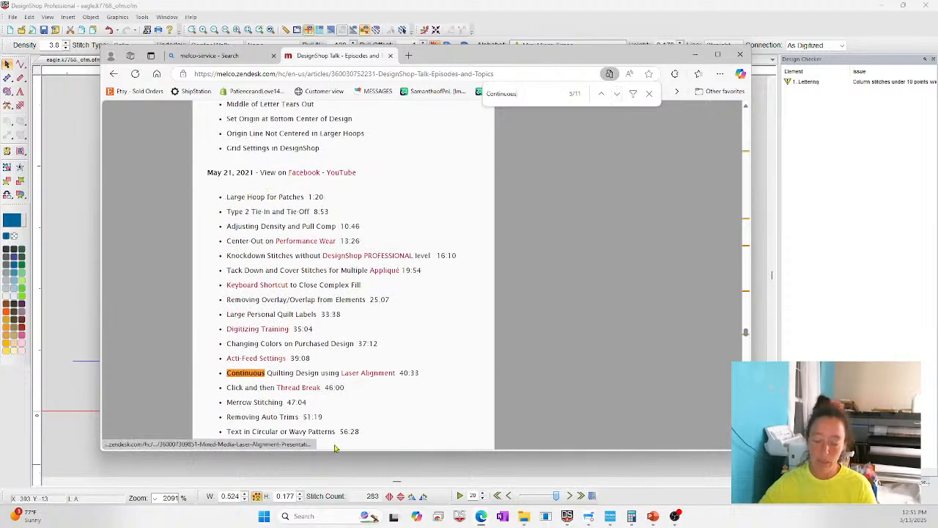
scroll(254, 350, down, 2)
click(617, 93)
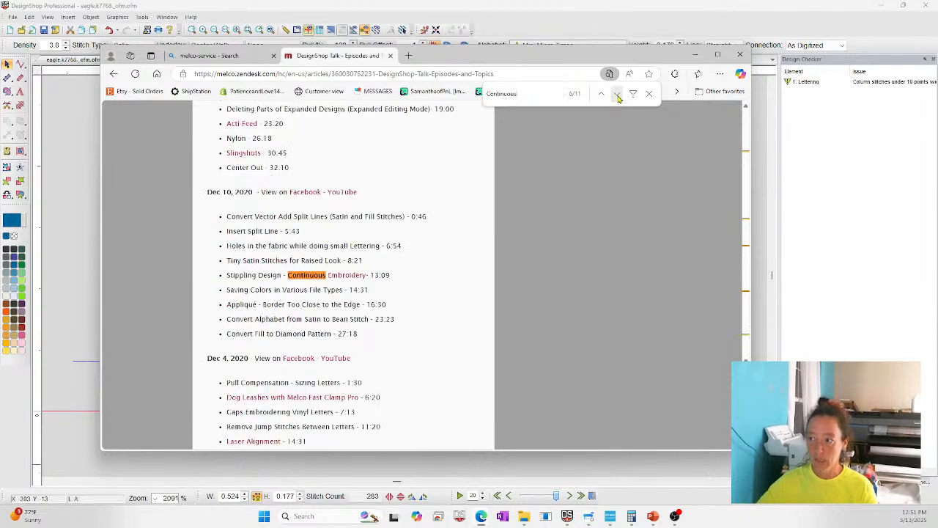
click(617, 93)
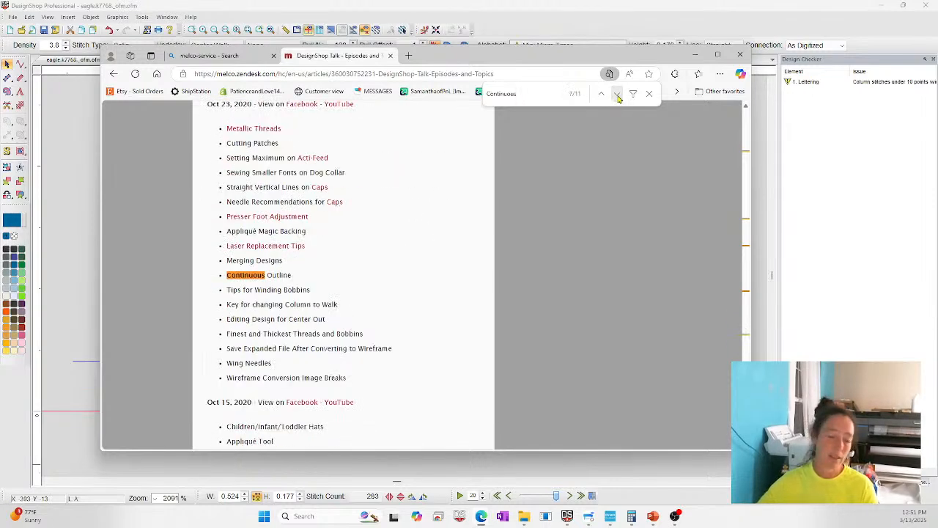
click(617, 94)
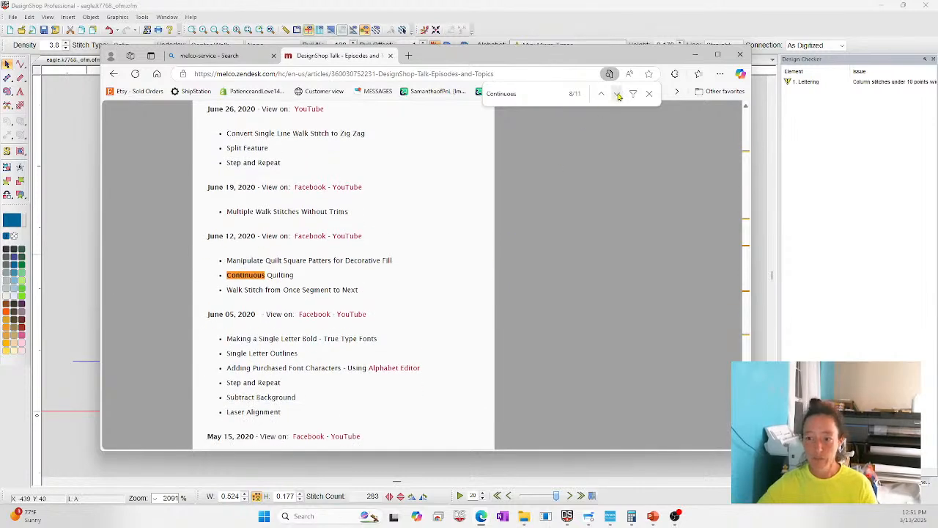
- Look through the oldest episodes down to June 28th, 2019, including the August 23, 2019 multi-hoop embroidery topic
scroll(388, 250, down, 3)
scroll(386, 256, down, 10)
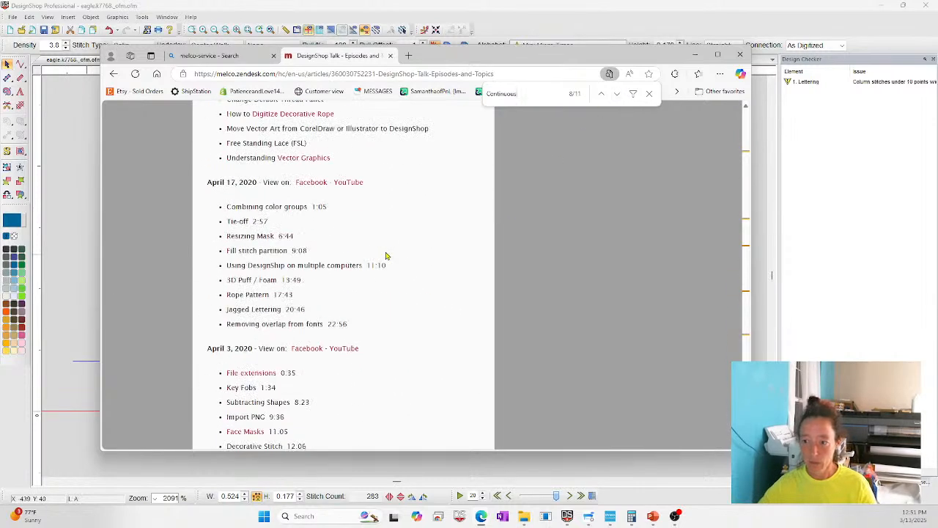
scroll(391, 209, down, 15)
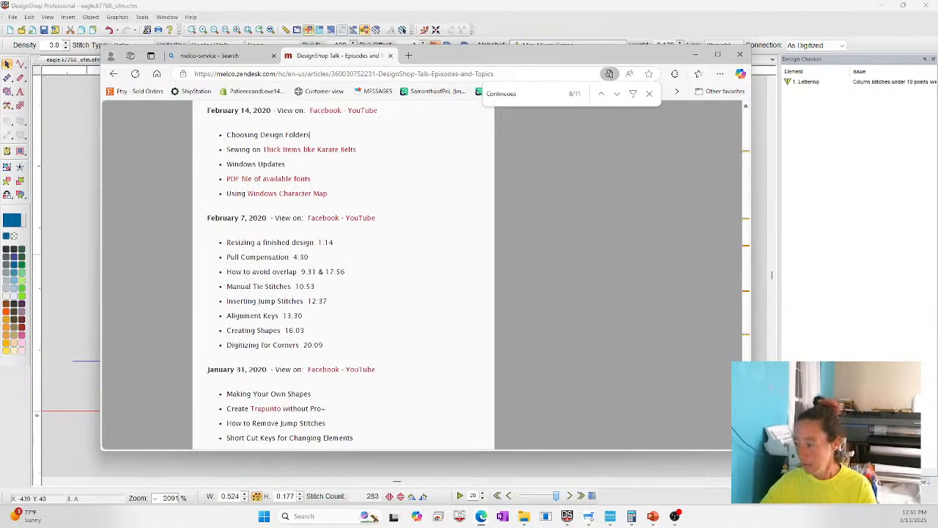
scroll(310, 135, down, 20)
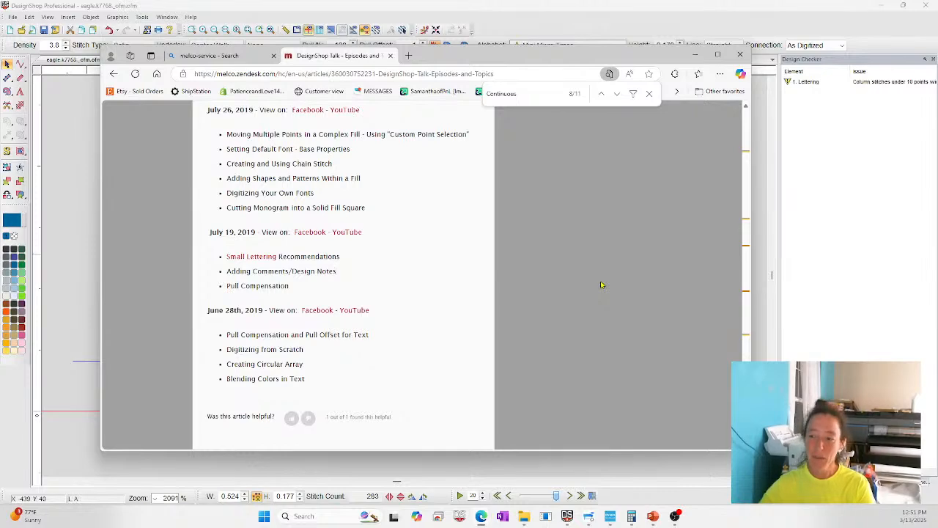
scroll(601, 284, up, 15)
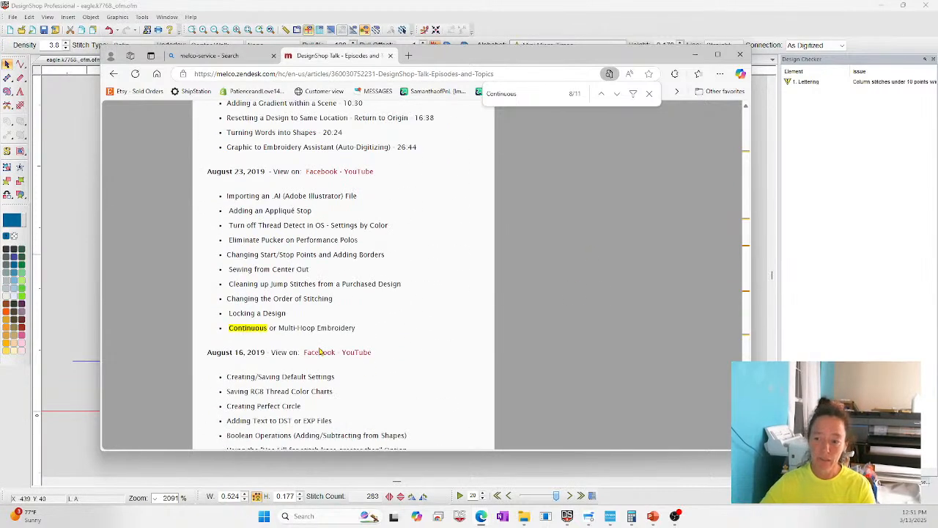
scroll(564, 310, up, 3)
scroll(566, 169, up, 3)
- Go back through the "Continuous" matches to the March 6, 2020 underlay topic and close the page search
key(ctrl+f)
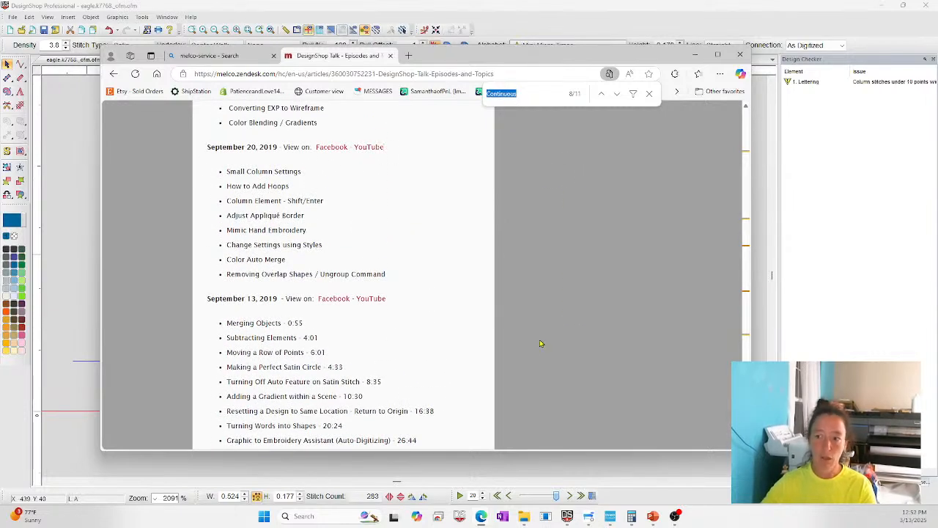
click(601, 94)
click(601, 94)
click(601, 94)
click(601, 94)
click(600, 93)
click(601, 93)
click(601, 93)
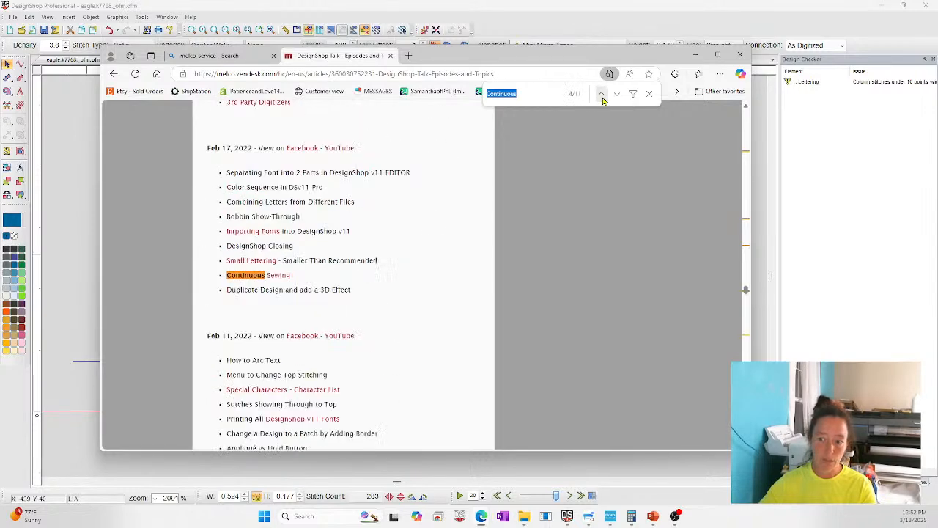
click(601, 94)
click(602, 100)
click(603, 100)
click(602, 101)
click(602, 100)
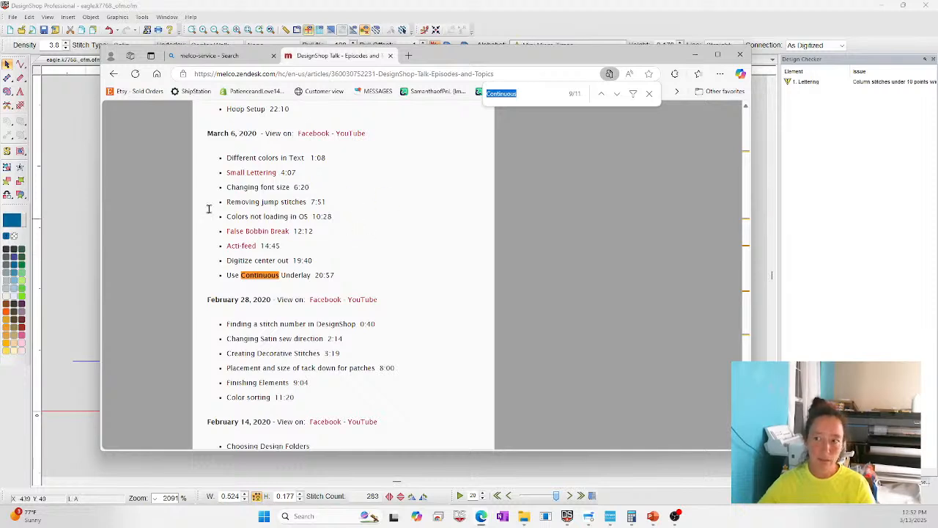
click(649, 93)
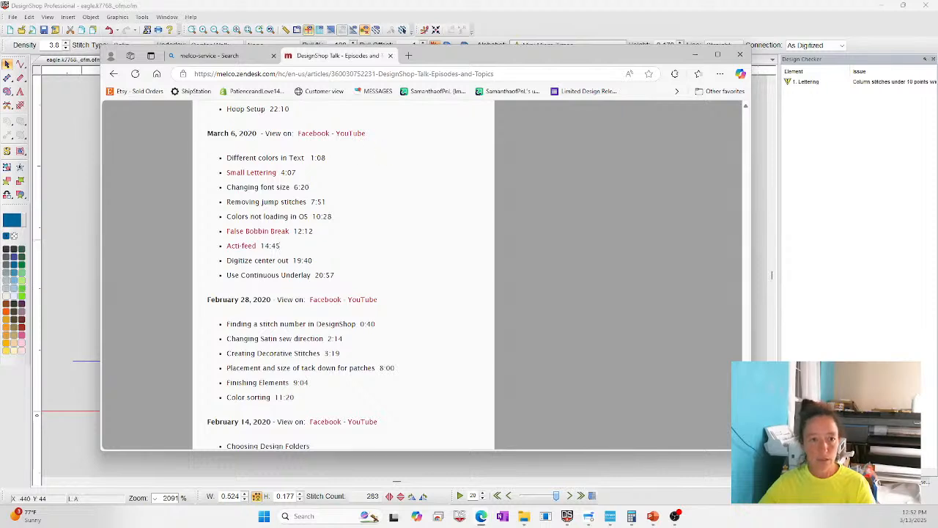